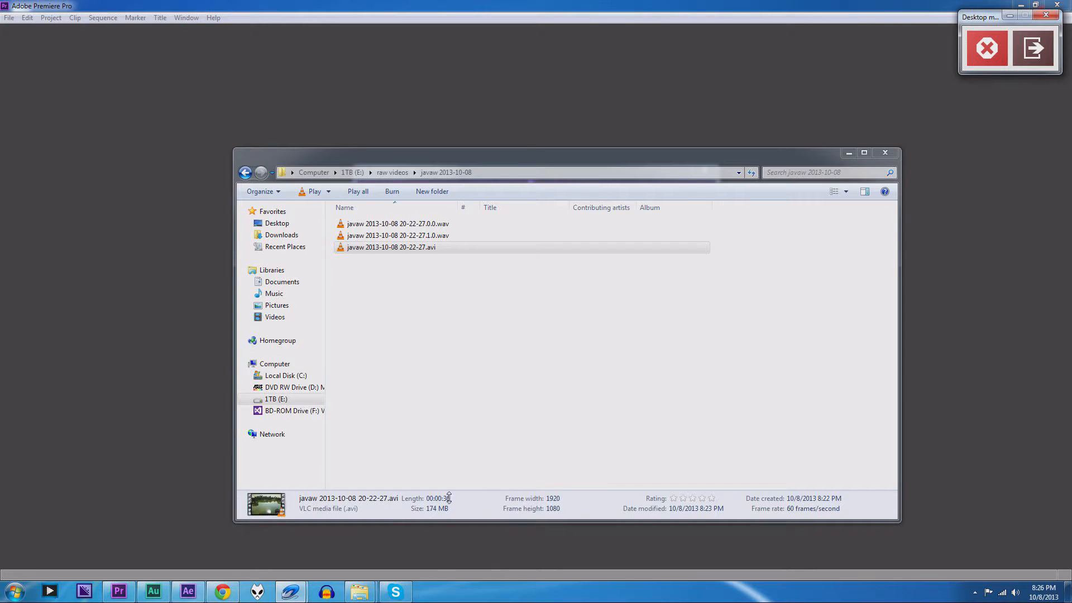
# Switch to PlayClaw 5 and move its window near the middle of the screen.
pyautogui.moveTo(287, 598)
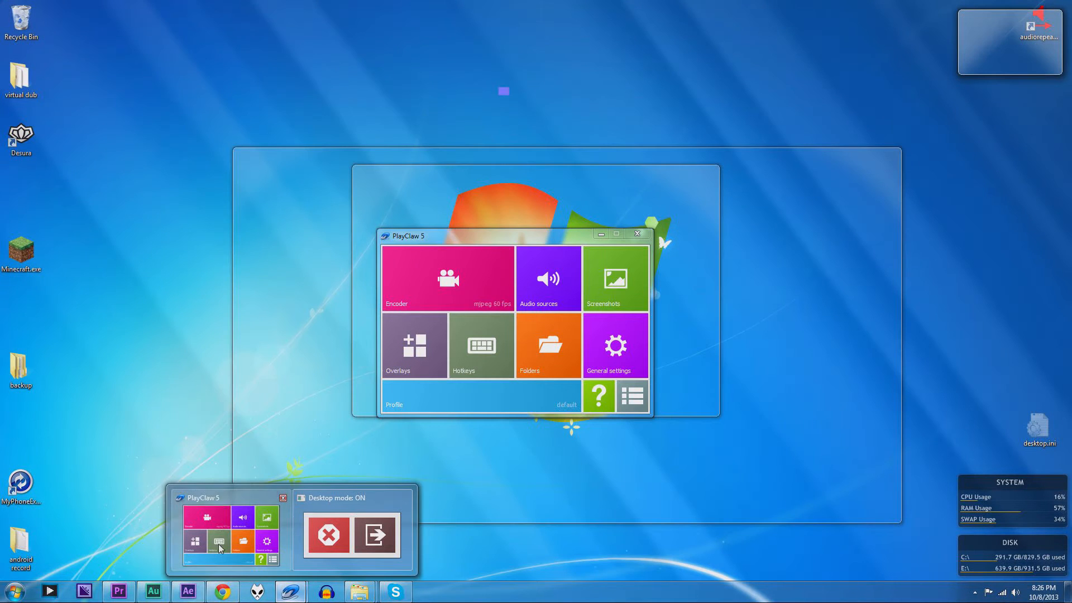
pyautogui.click(203, 544)
pyautogui.moveTo(500, 236); pyautogui.dragTo(527, 253)
# Open the Windows system properties to check the processor and installed memory, and close them again.
pyautogui.click(15, 592)
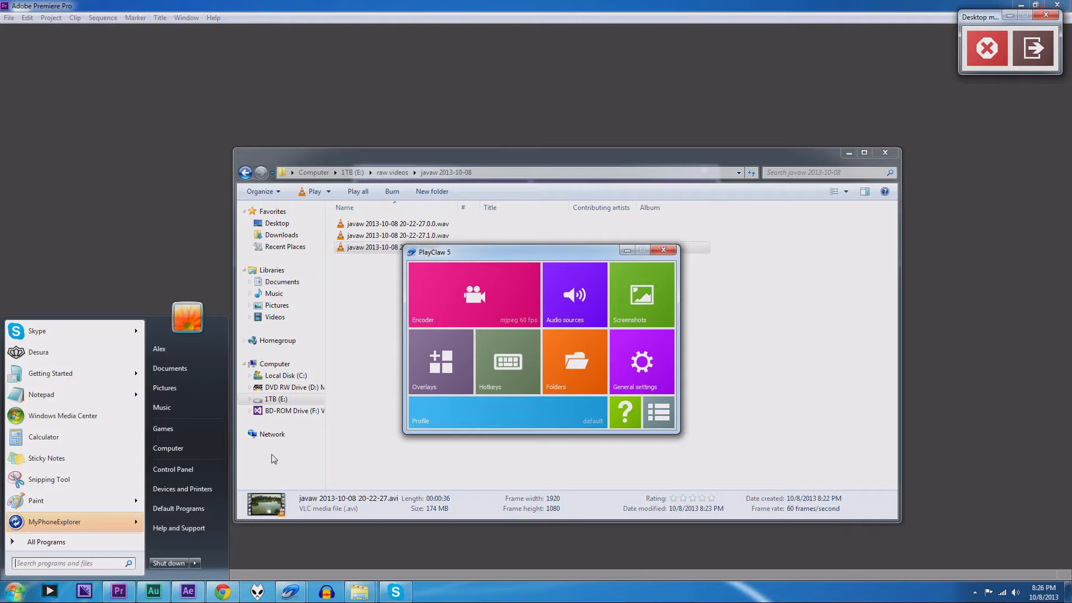
pyautogui.click(198, 453)
pyautogui.moveTo(415, 174); pyautogui.dragTo(609, 257)
pyautogui.click(527, 287)
pyautogui.moveTo(612, 257); pyautogui.dragTo(431, 144)
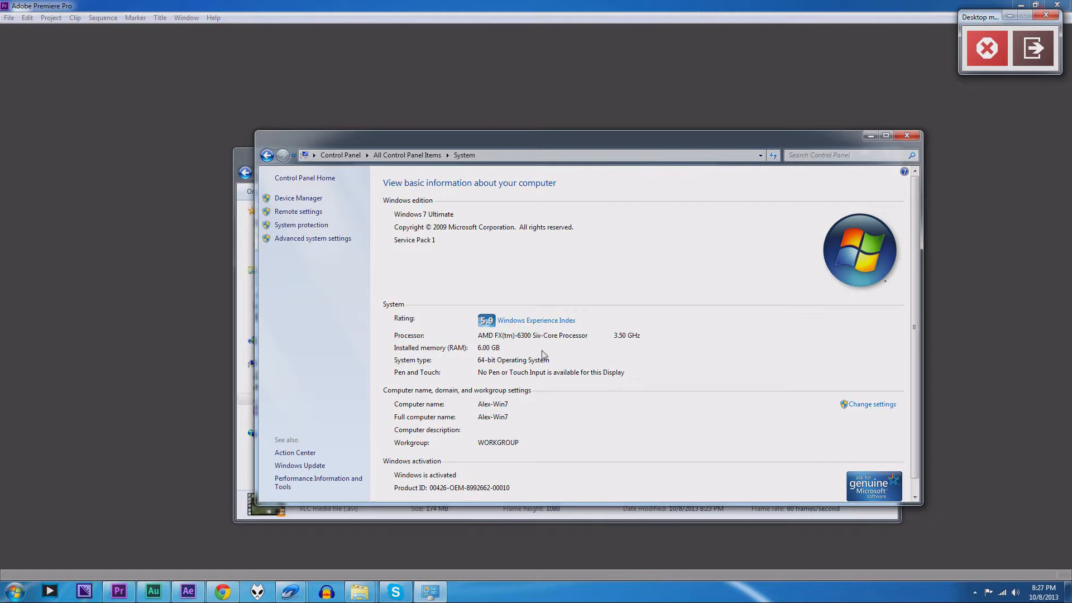
pyautogui.moveTo(678, 148); pyautogui.dragTo(649, 163)
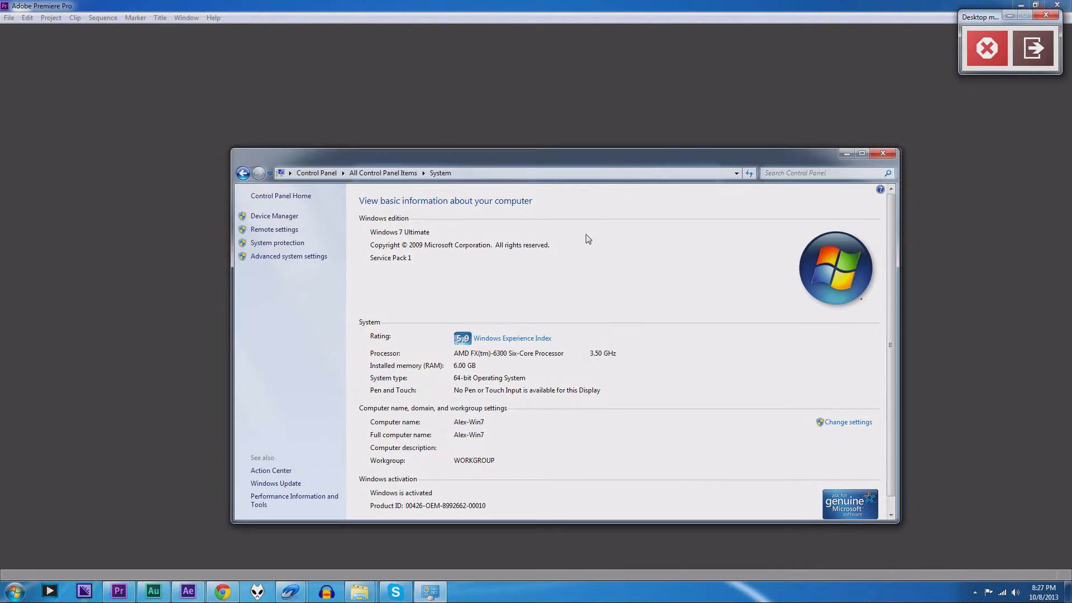
pyautogui.click(882, 154)
pyautogui.moveTo(591, 252); pyautogui.dragTo(572, 267)
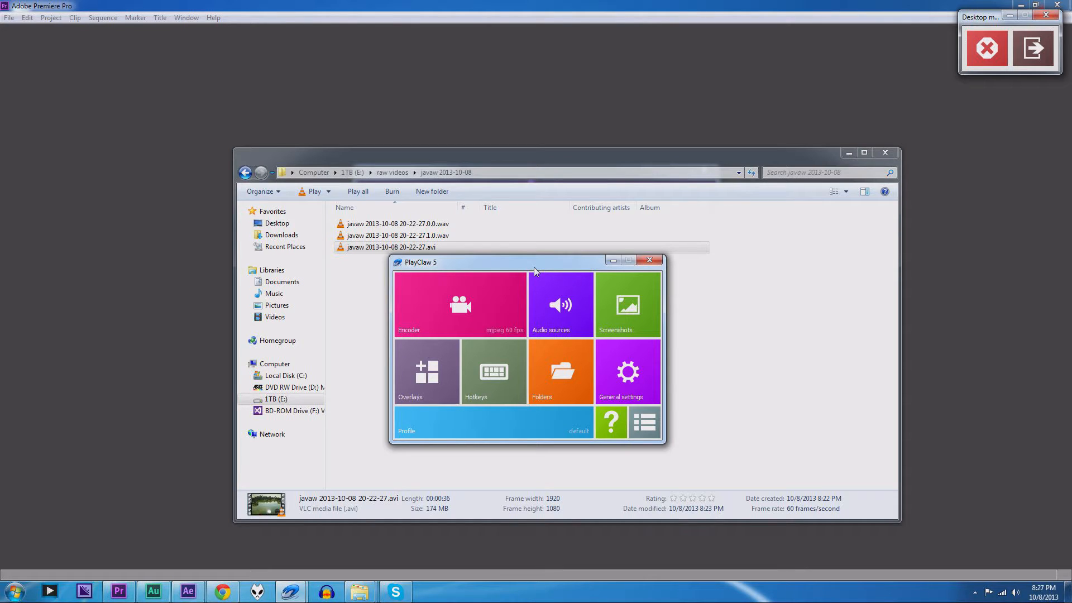
pyautogui.moveTo(537, 269)
pyautogui.mouseDown()
pyautogui.moveTo(552, 257)
pyautogui.moveTo(526, 277)
pyautogui.mouseUp()
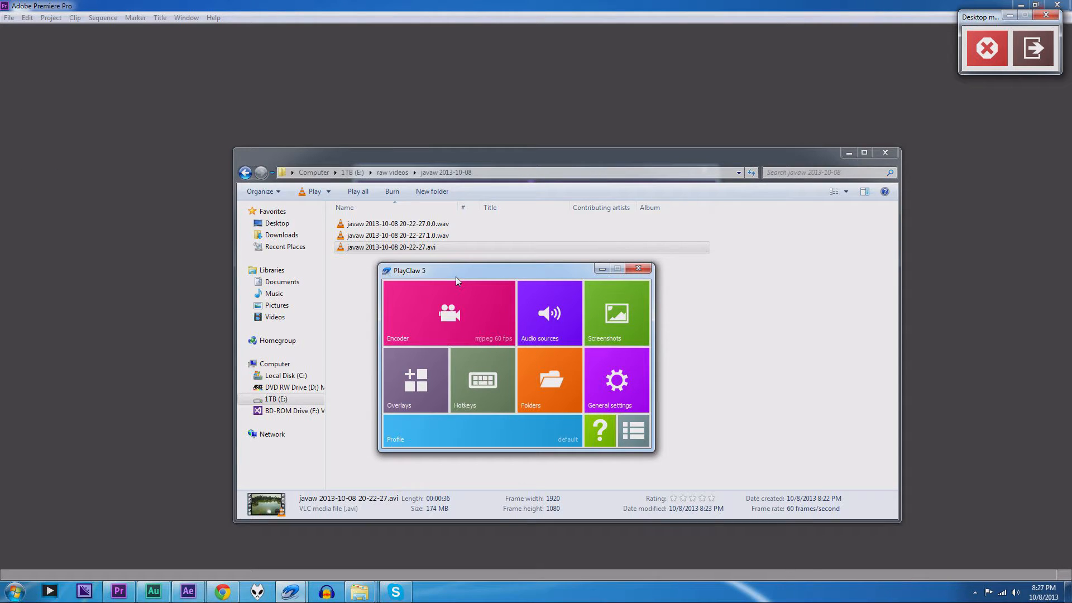
# Open the Computer drive overview to check the free space on the 1TB (E:) drive, and close it.
pyautogui.click(15, 591)
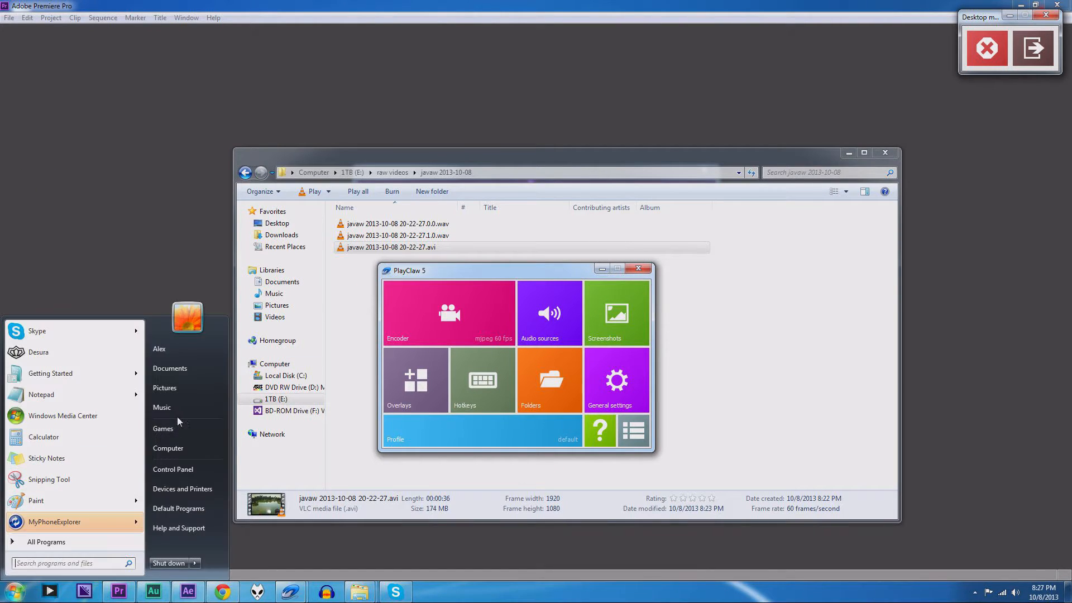
pyautogui.click(182, 453)
pyautogui.click(694, 291)
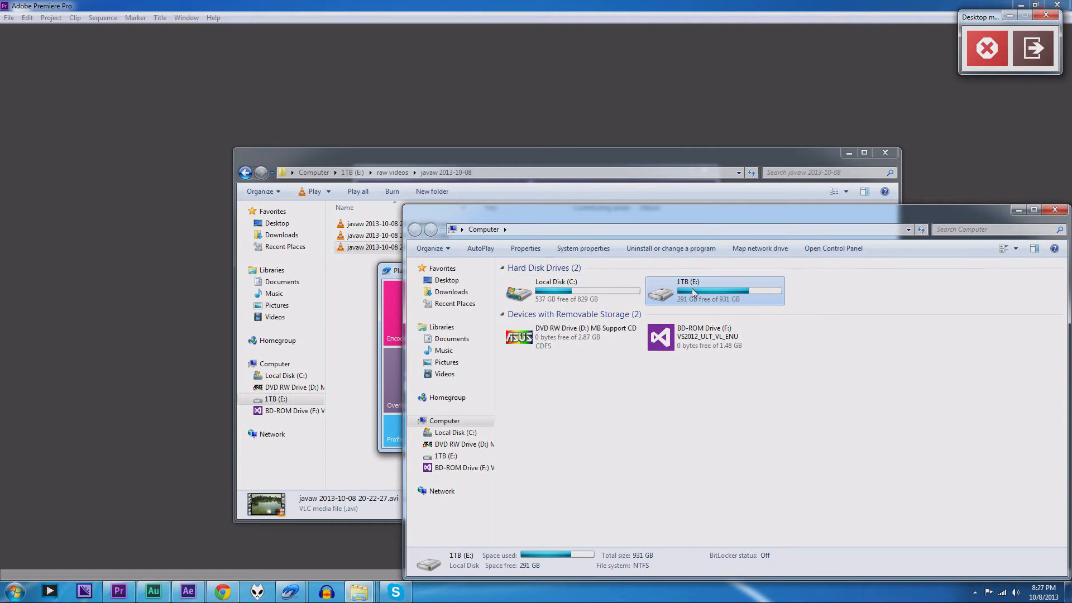
pyautogui.moveTo(685, 219); pyautogui.dragTo(496, 187)
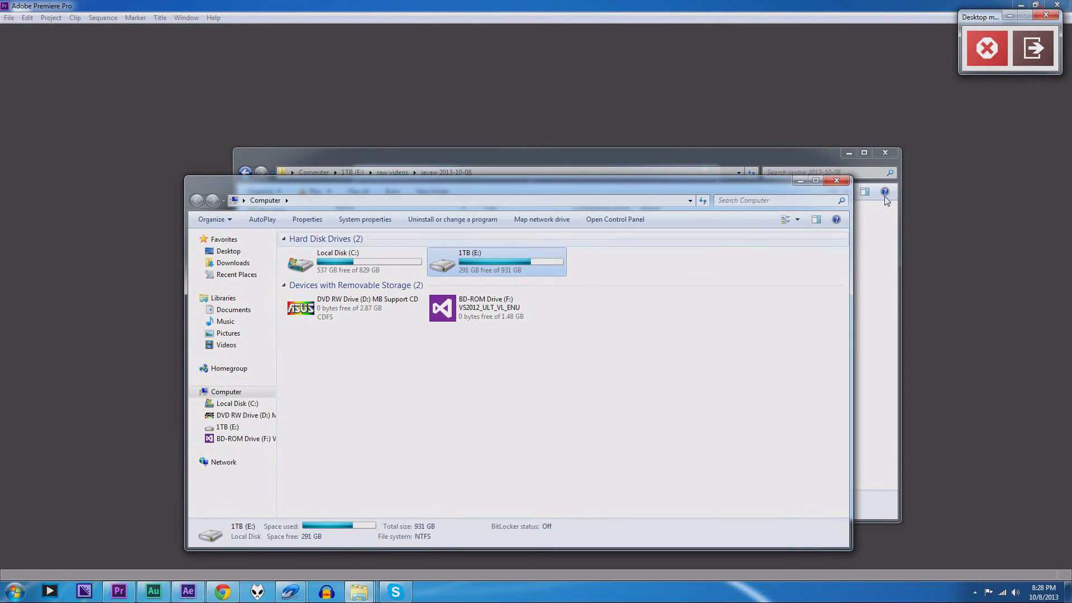
pyautogui.moveTo(782, 183); pyautogui.dragTo(746, 201)
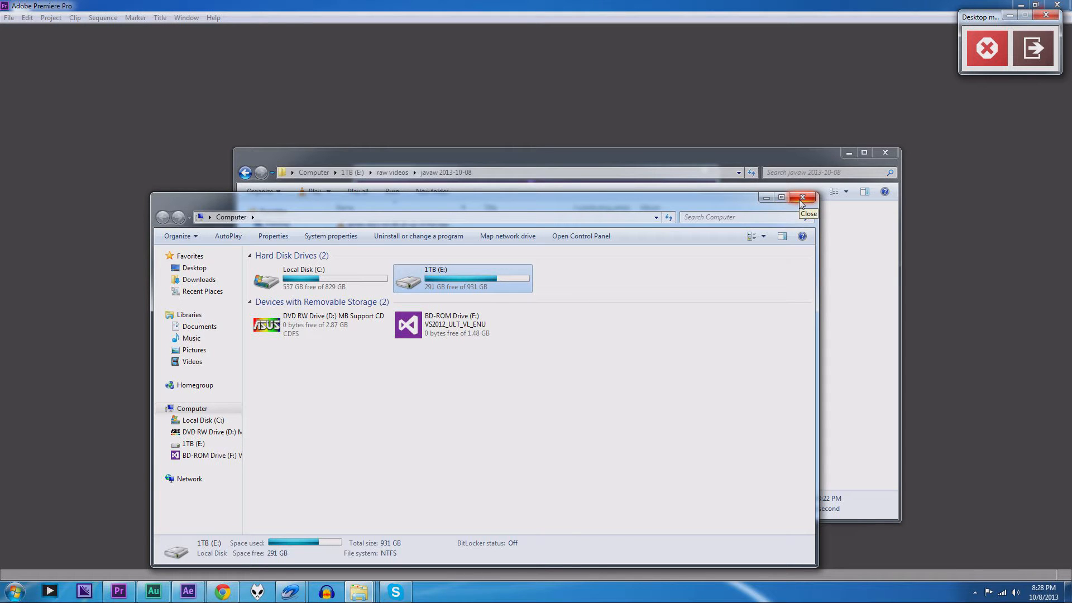
pyautogui.moveTo(692, 205); pyautogui.dragTo(711, 300)
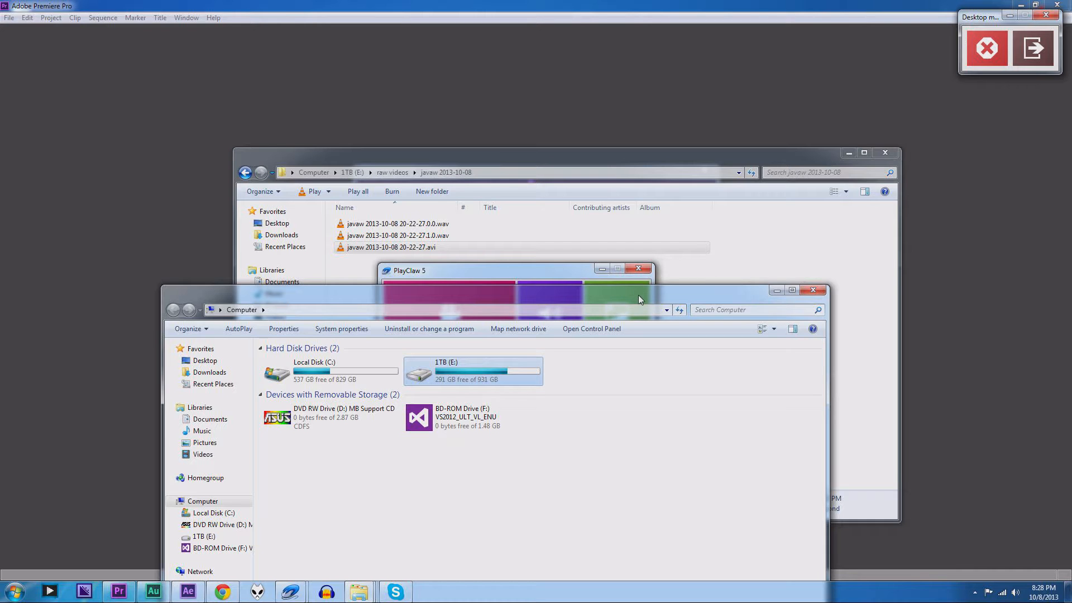
pyautogui.moveTo(644, 299); pyautogui.dragTo(646, 303)
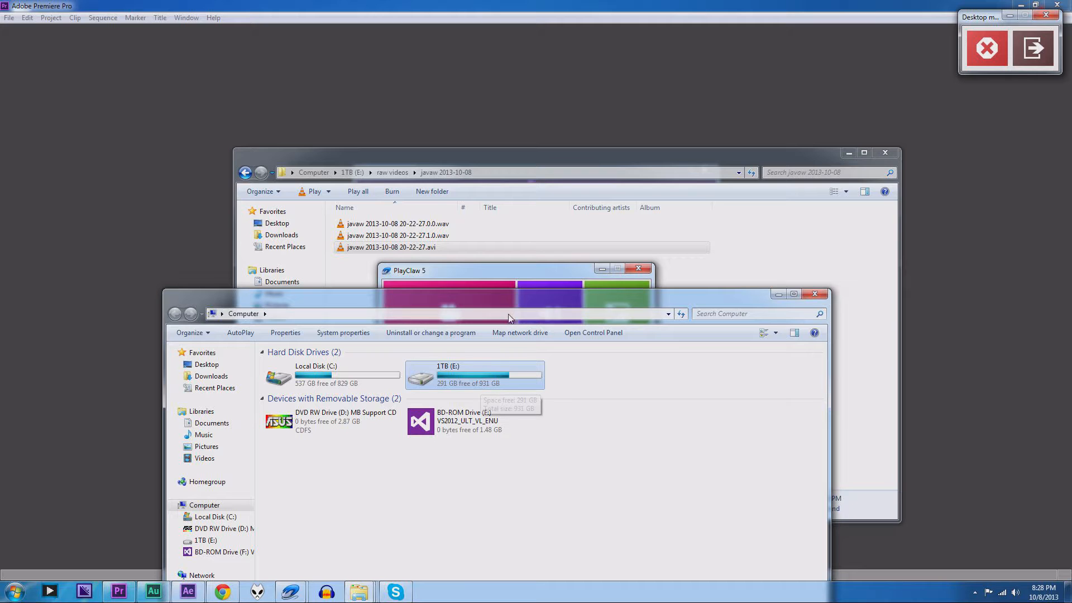
pyautogui.moveTo(508, 305); pyautogui.dragTo(513, 326)
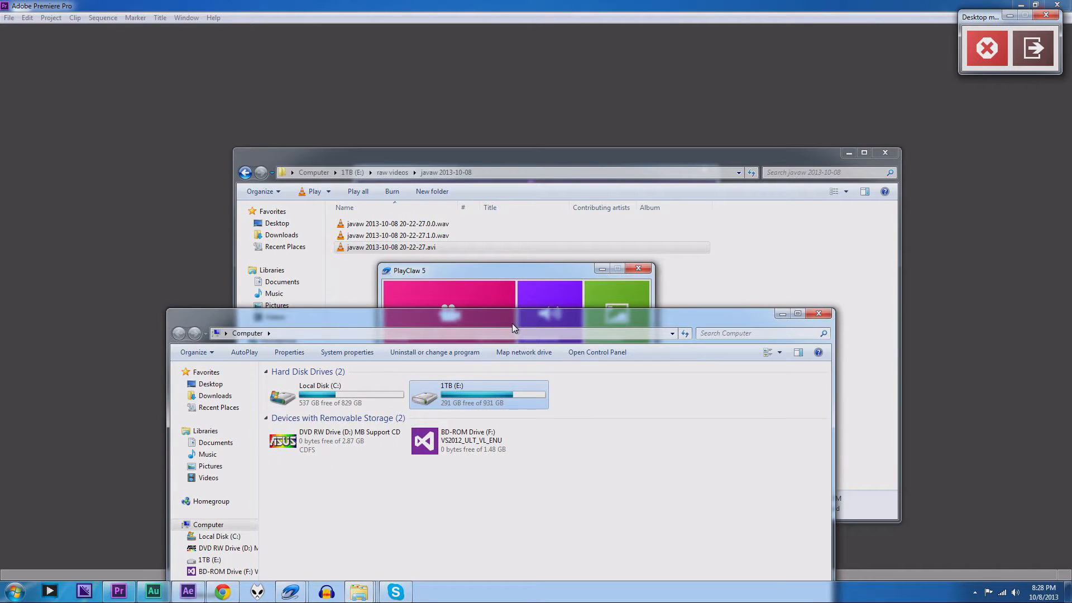
pyautogui.moveTo(513, 326); pyautogui.dragTo(508, 302)
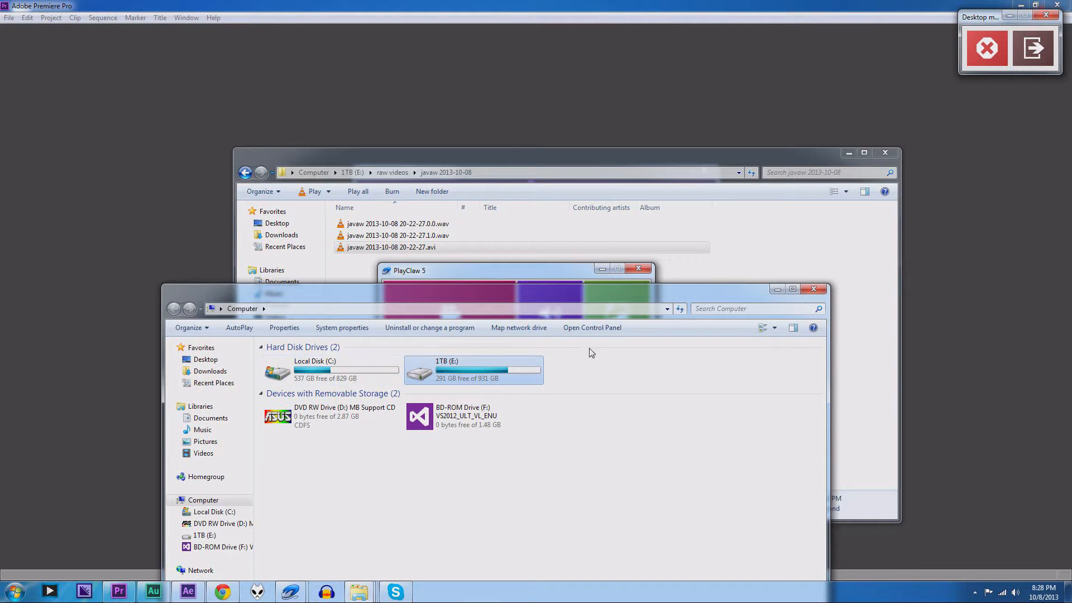
pyautogui.click(813, 289)
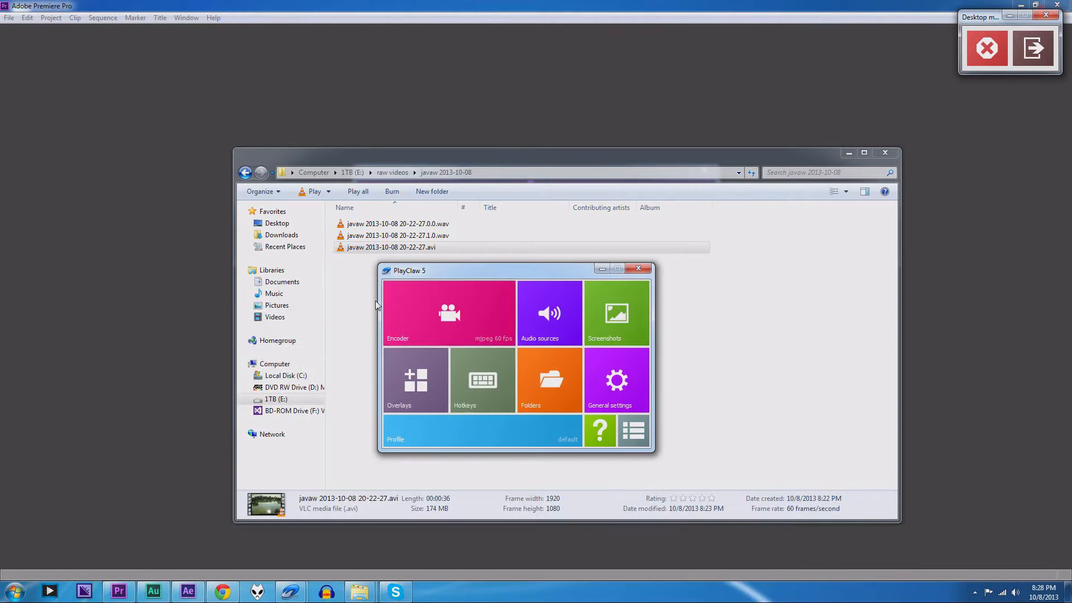
# Open the Encoder settings and look at the available video compression options, keeping MJPEG.
pyautogui.click(468, 313)
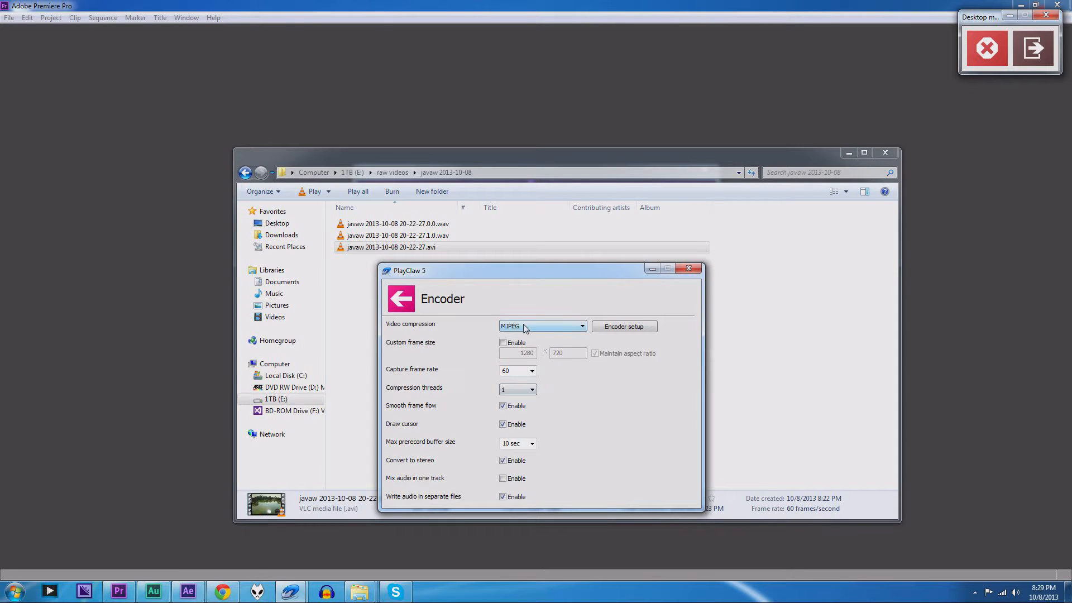
pyautogui.click(558, 327)
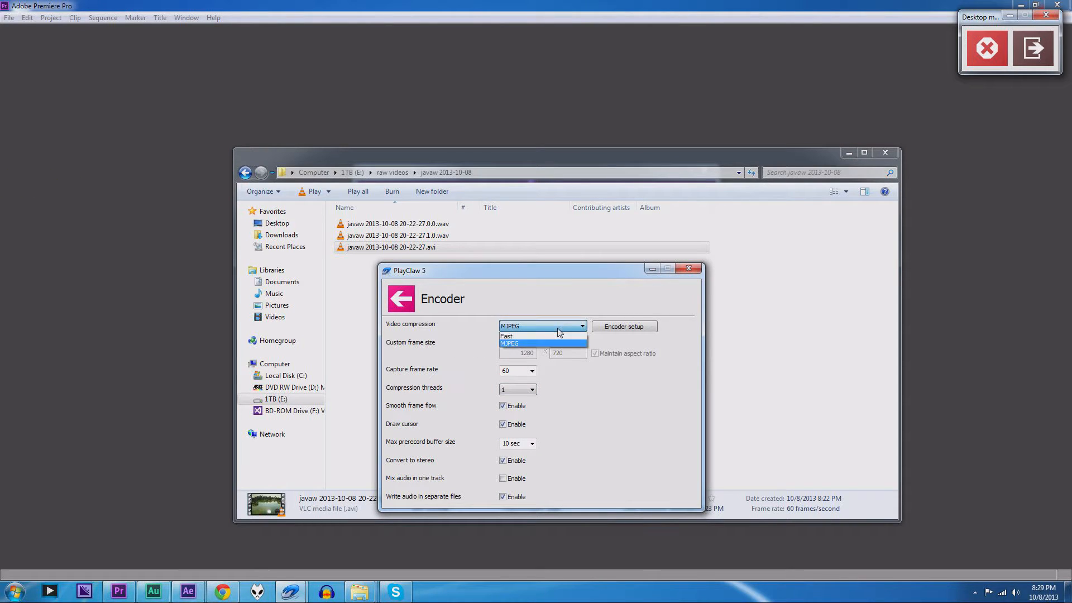
pyautogui.click(567, 283)
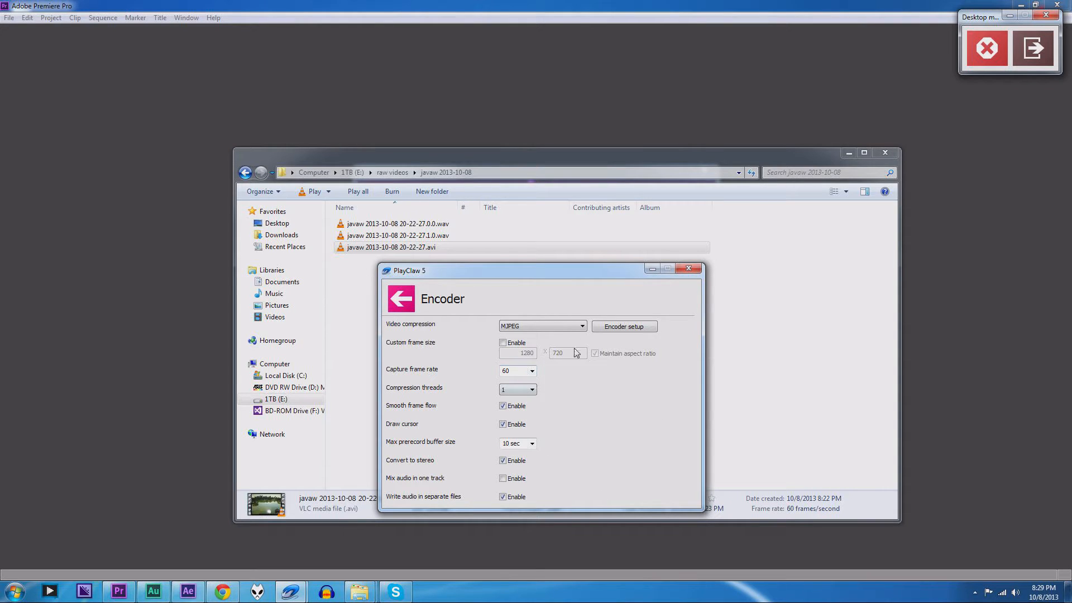
# Look at the selectable numbers of compression threads without changing the setting, and return to the main tiles.
pyautogui.click(532, 391)
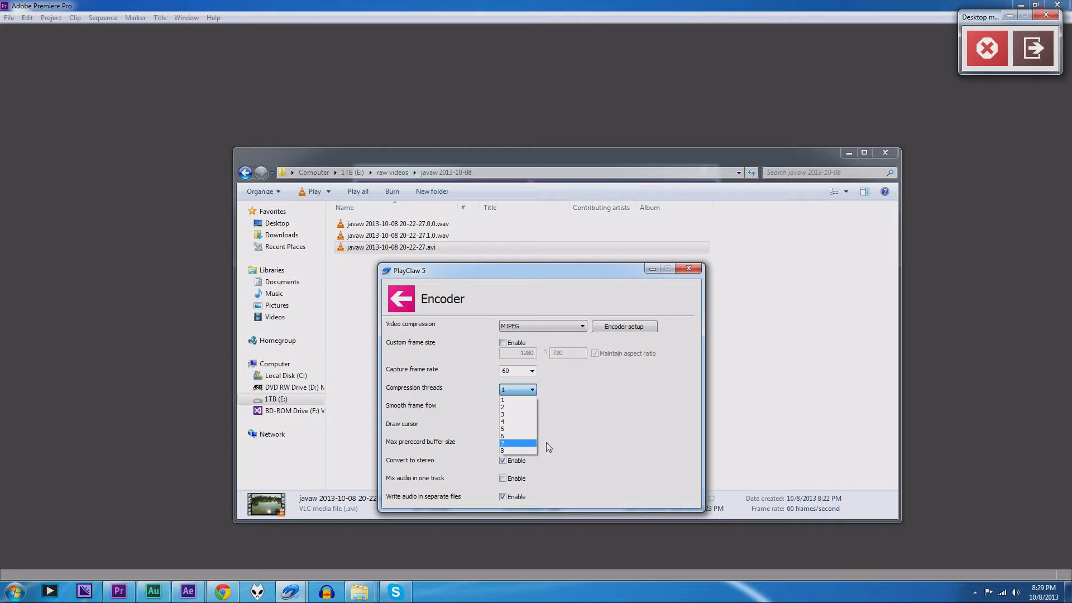
pyautogui.click(589, 375)
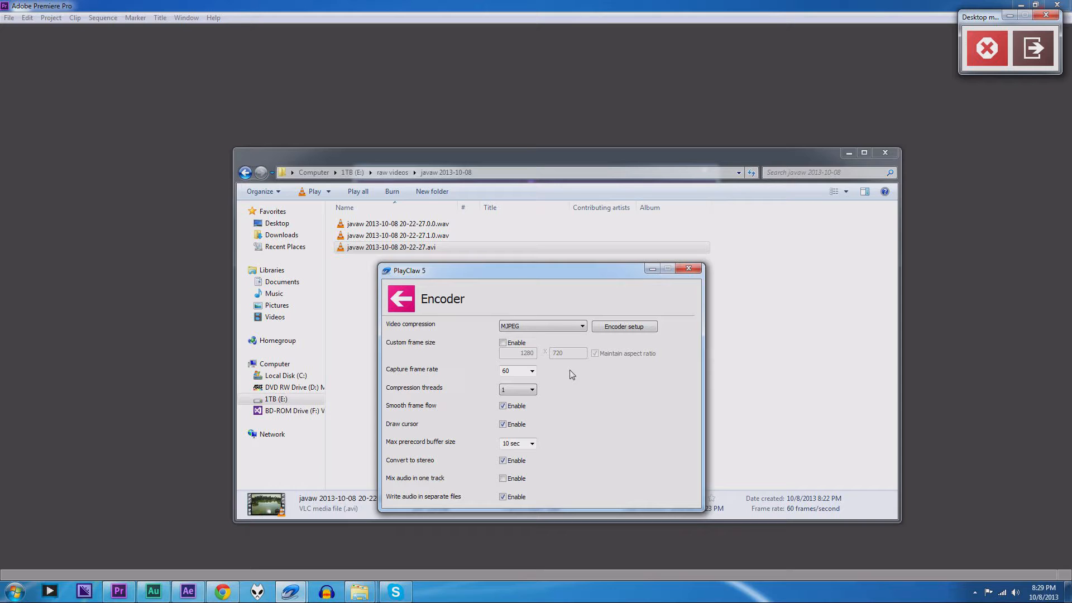
pyautogui.moveTo(522, 276)
pyautogui.mouseDown()
pyautogui.moveTo(545, 277)
pyautogui.moveTo(535, 277)
pyautogui.mouseUp()
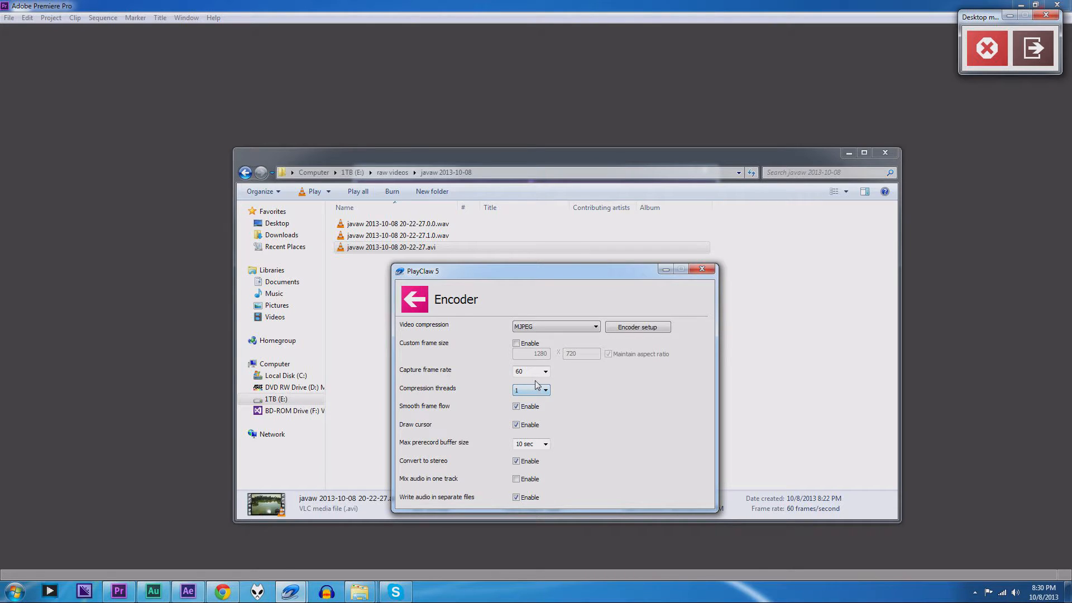
pyautogui.click(545, 391)
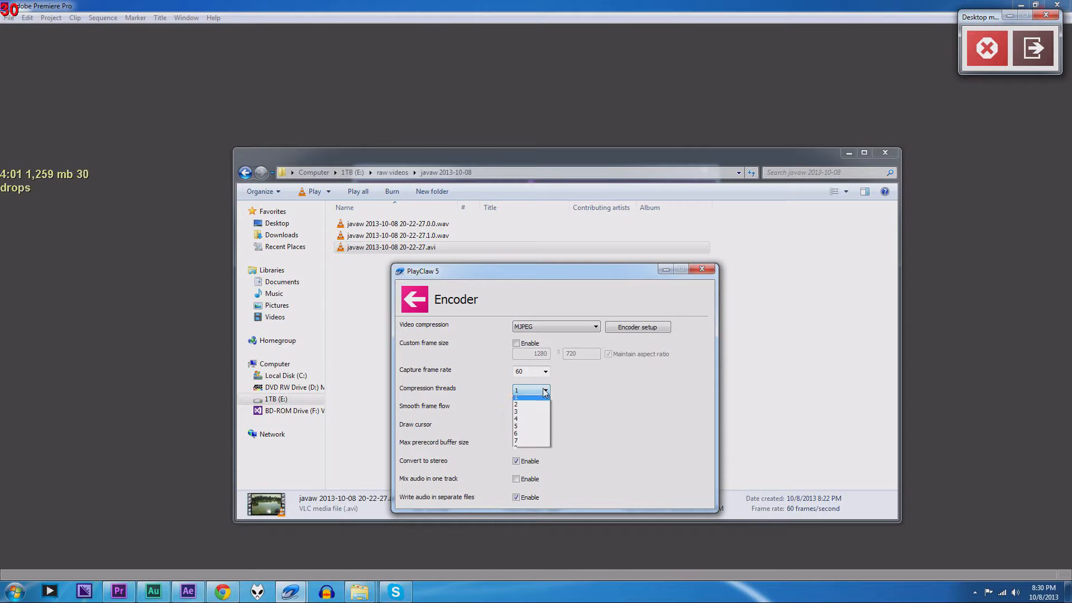
pyautogui.click(610, 378)
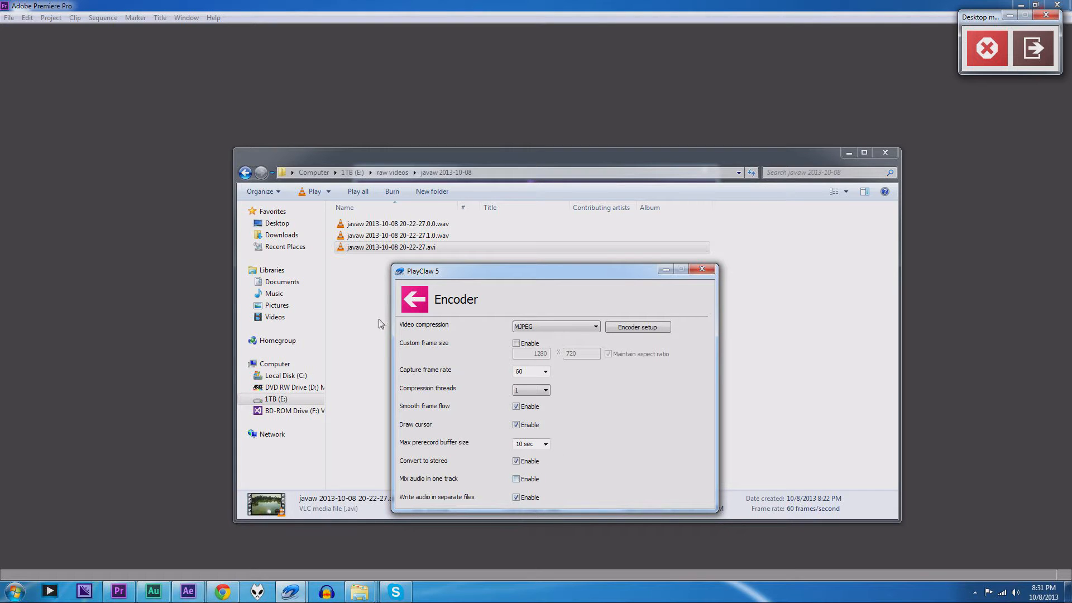
pyautogui.moveTo(449, 272); pyautogui.dragTo(514, 280)
pyautogui.click(482, 308)
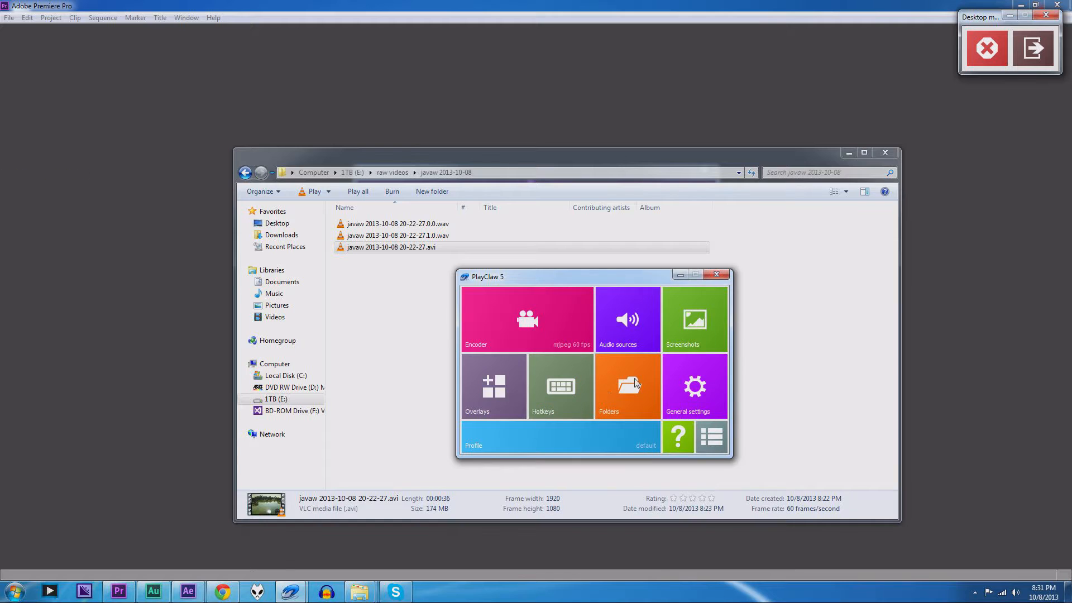
# Review the configured audio sources for the sound card and USB microphone, and return to the main tiles.
pyautogui.click(630, 343)
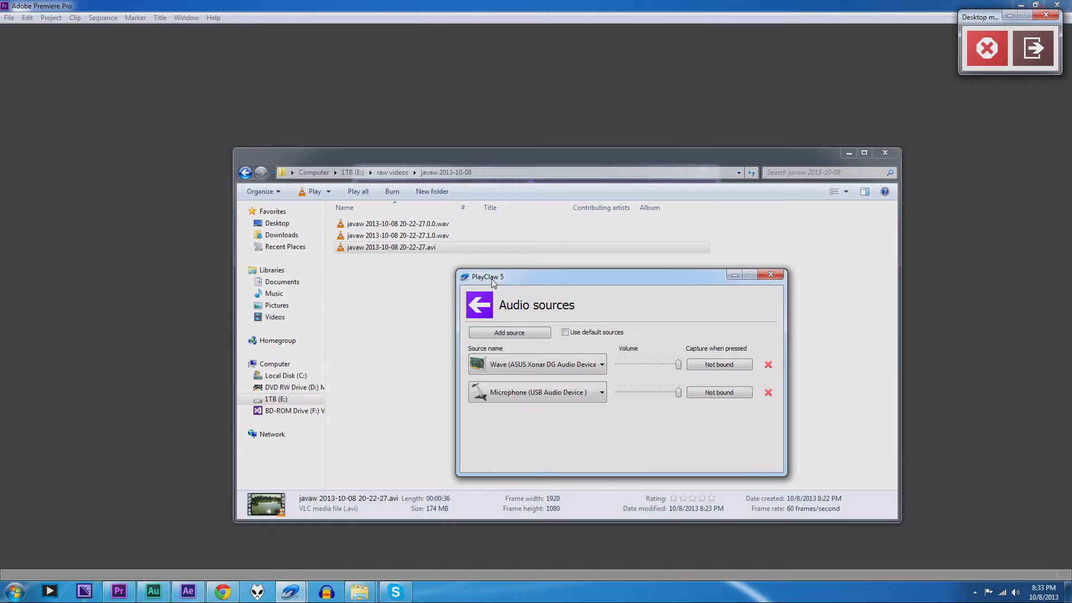
pyautogui.moveTo(495, 281); pyautogui.dragTo(550, 284)
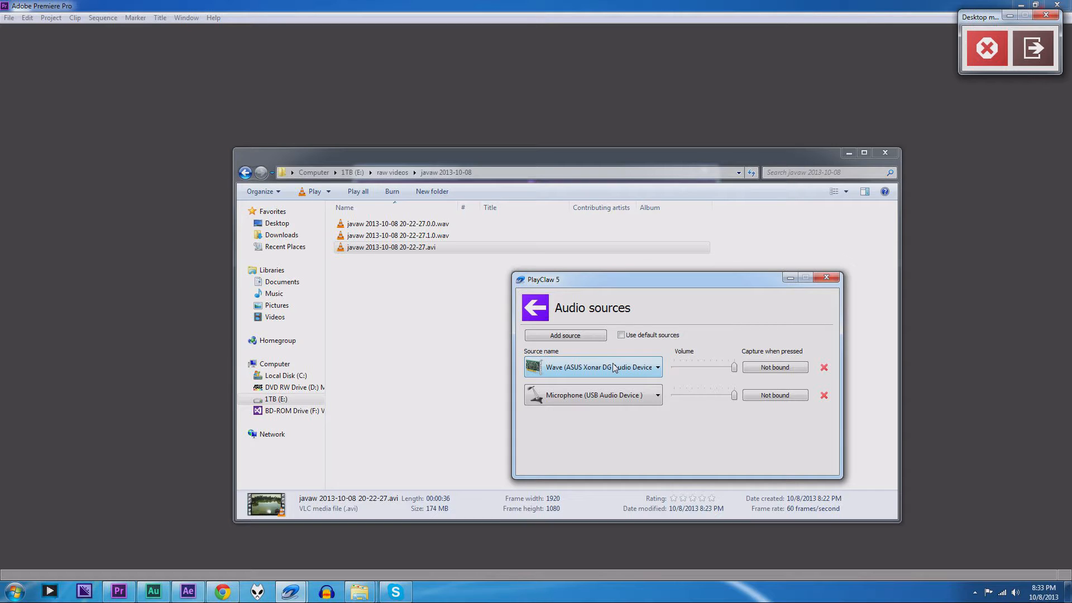
pyautogui.click(539, 310)
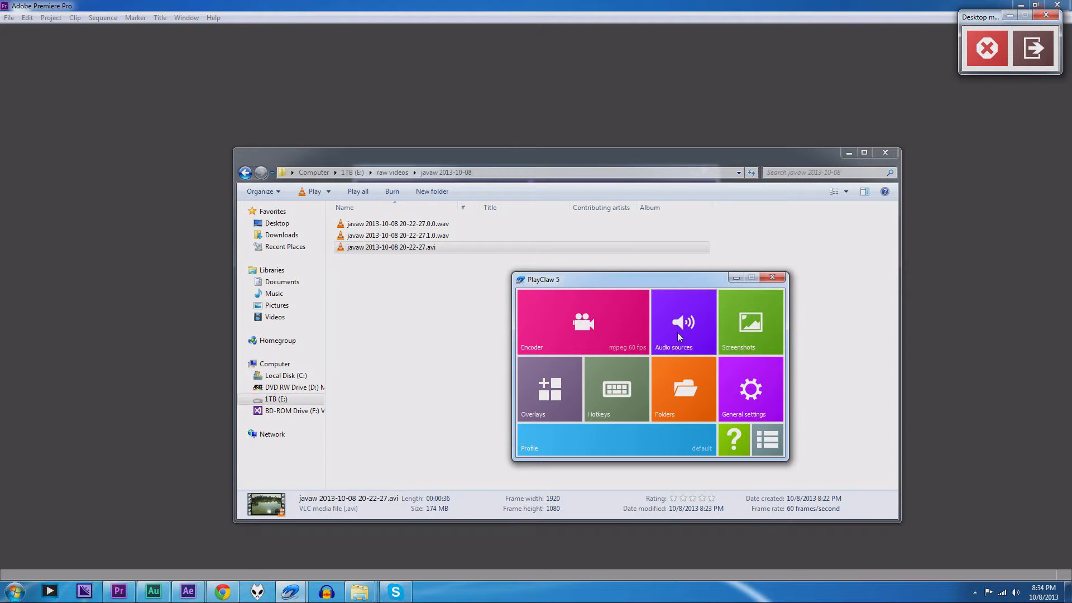
pyautogui.click(678, 333)
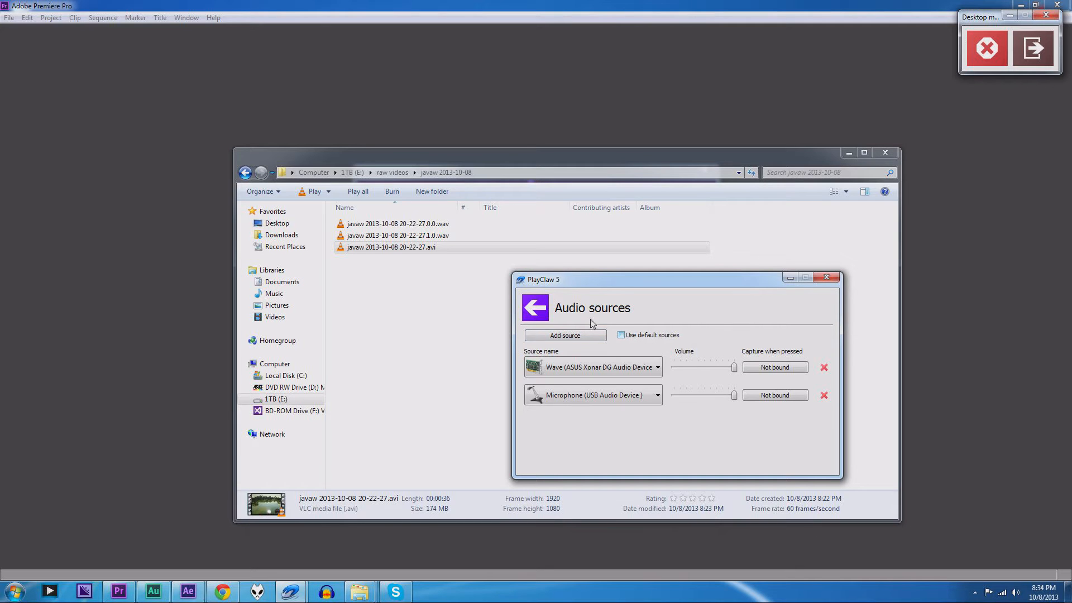
pyautogui.click(531, 307)
# View the Hotkeys settings and return to the main tiles.
pyautogui.moveTo(670, 277)
pyautogui.mouseDown()
pyautogui.moveTo(662, 322)
pyautogui.moveTo(654, 274)
pyautogui.mouseUp()
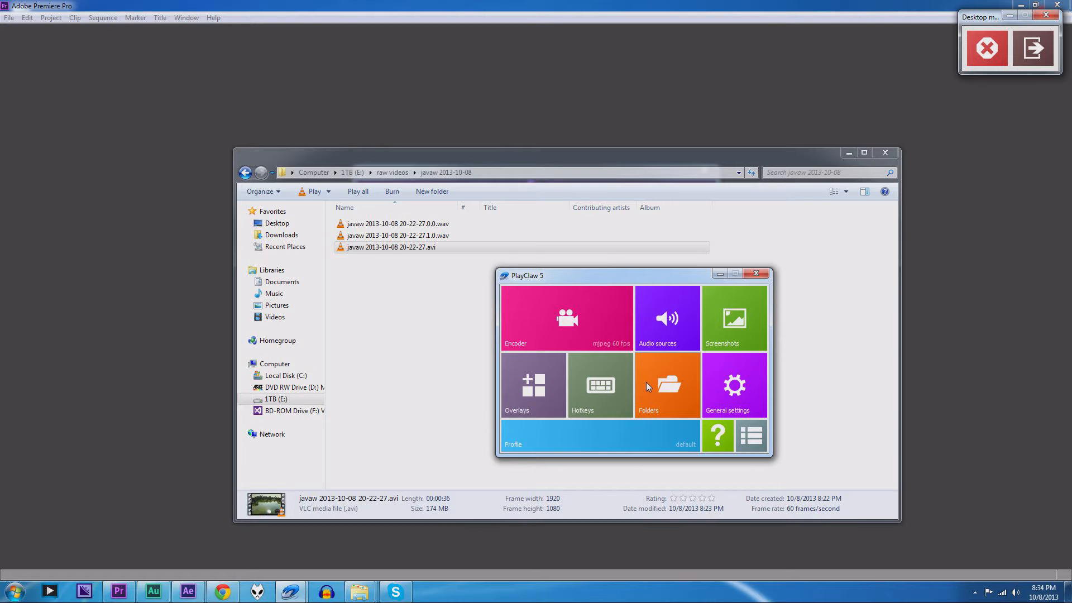
pyautogui.click(607, 386)
pyautogui.click(519, 304)
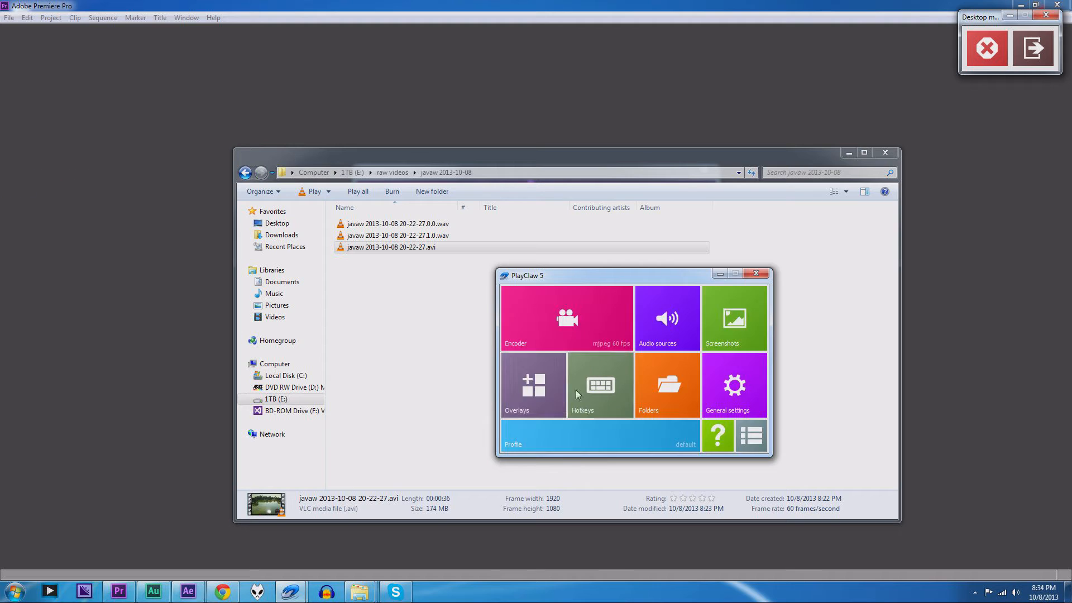
# Browse the available overlays, make sure the FPS overlay is enabled, and return to the main tiles.
pyautogui.click(544, 389)
pyautogui.scroll(-1, 593, 387)
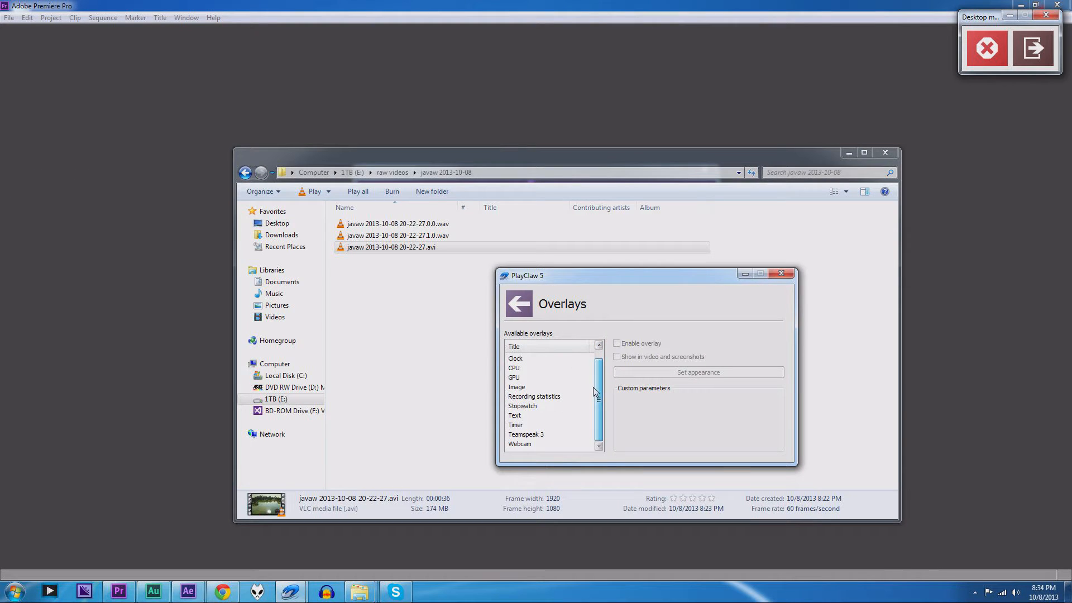
pyautogui.scroll(1, 602, 393)
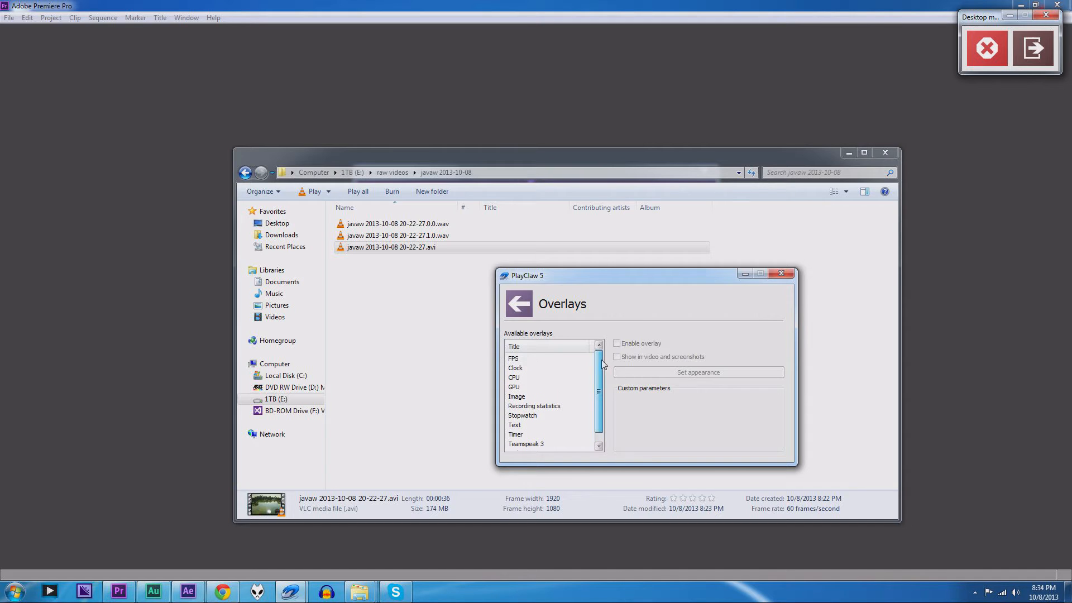
pyautogui.click(569, 361)
pyautogui.click(652, 342)
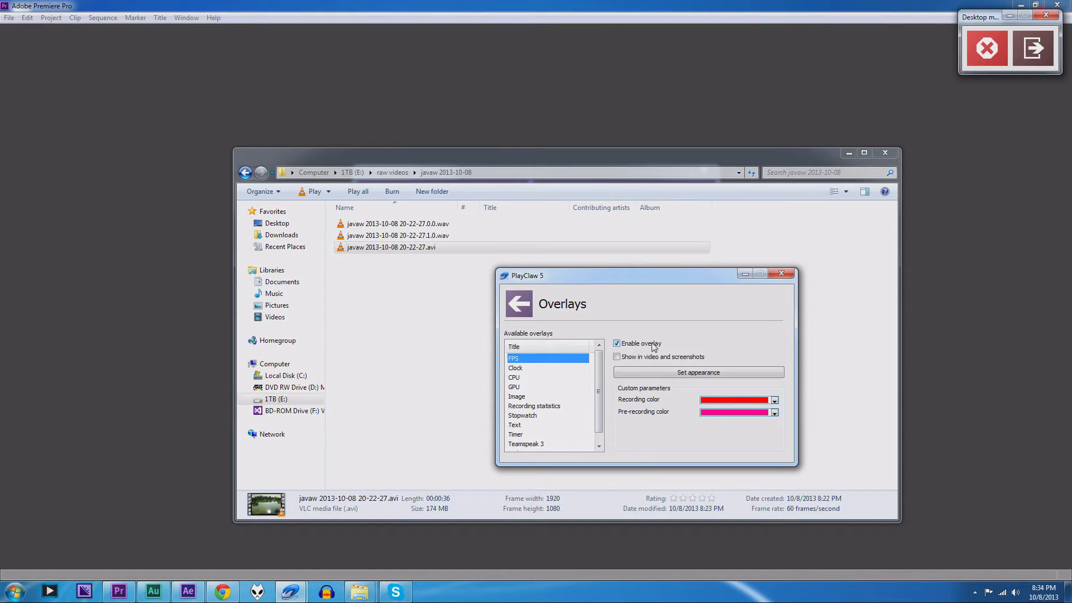
pyautogui.click(522, 309)
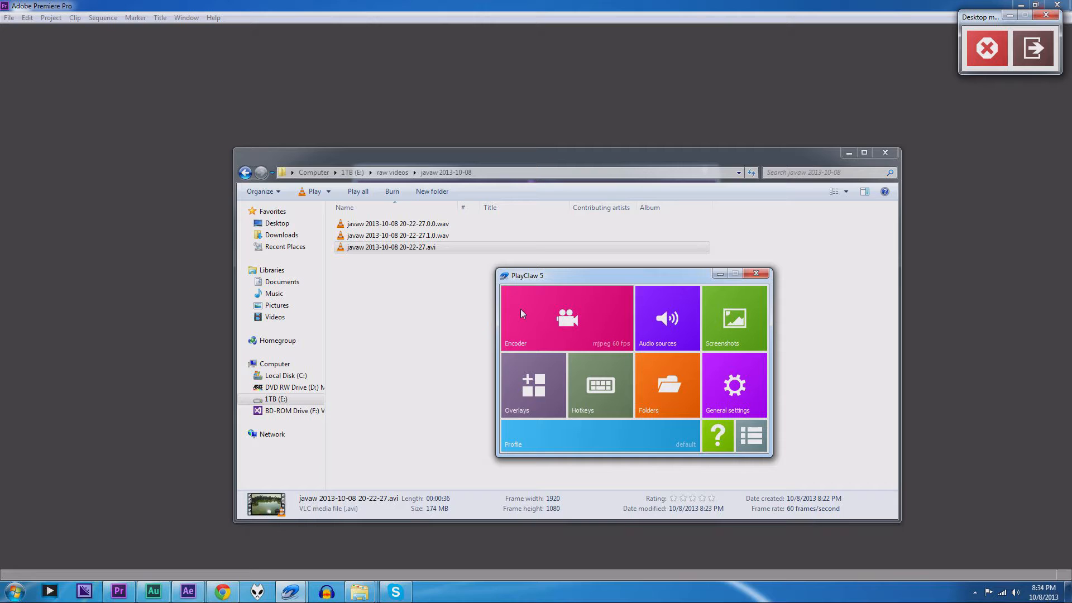
pyautogui.moveTo(574, 280)
pyautogui.mouseDown()
pyautogui.moveTo(587, 303)
pyautogui.moveTo(585, 292)
pyautogui.mouseUp()
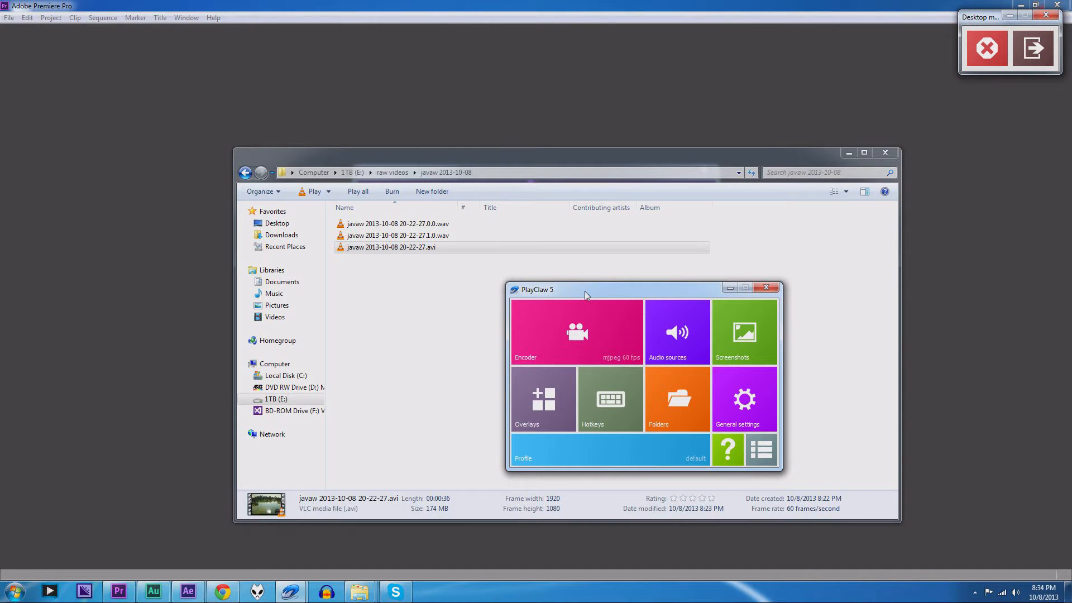
# Review the custom parameters of the Recording statistics overlay, and return to the main tiles.
pyautogui.click(552, 399)
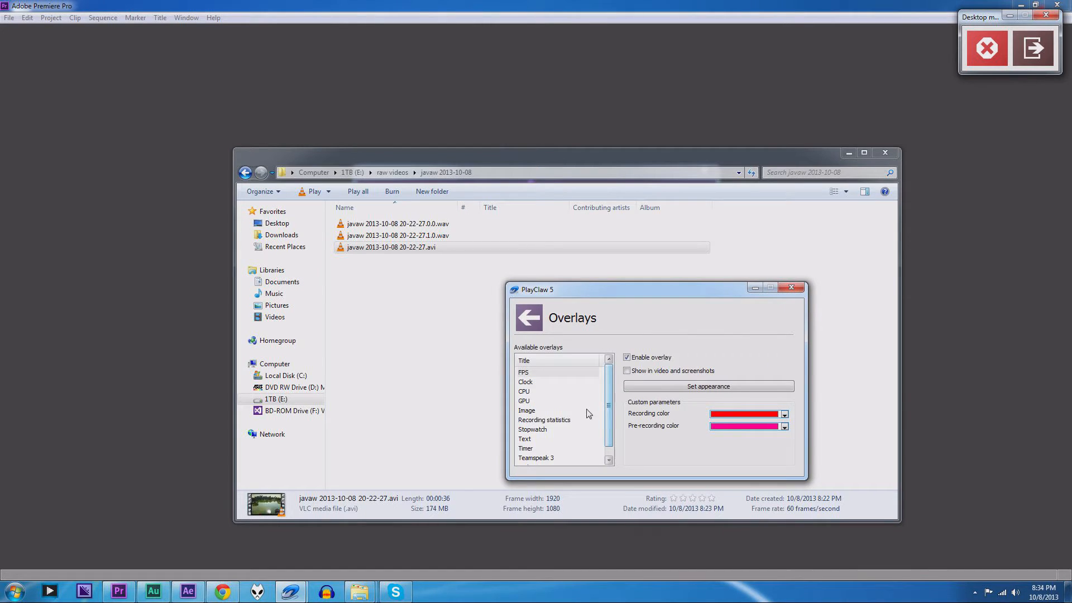
pyautogui.click(565, 419)
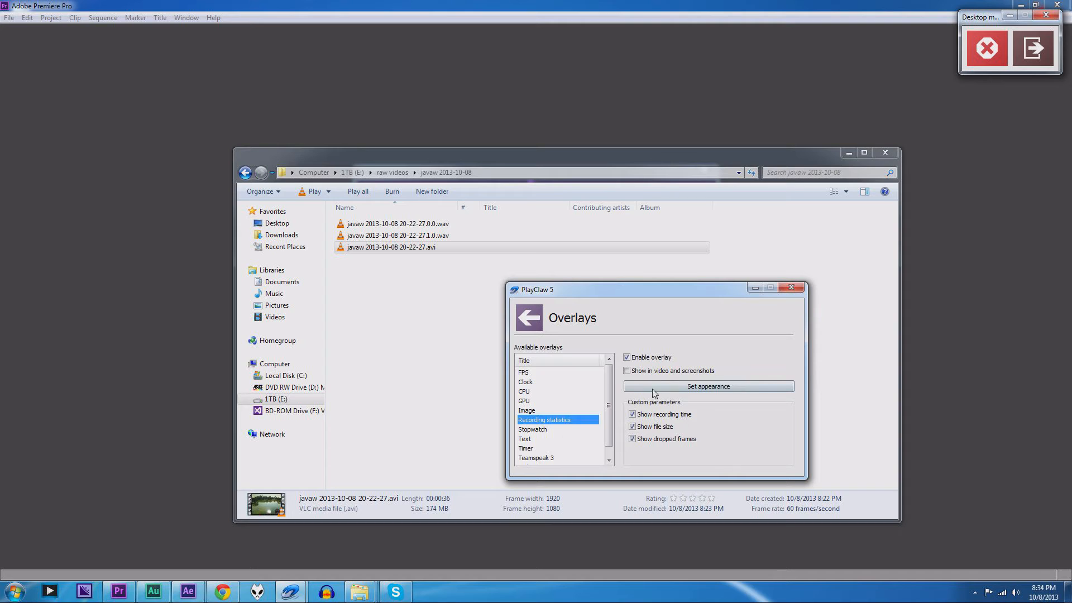
pyautogui.click(533, 324)
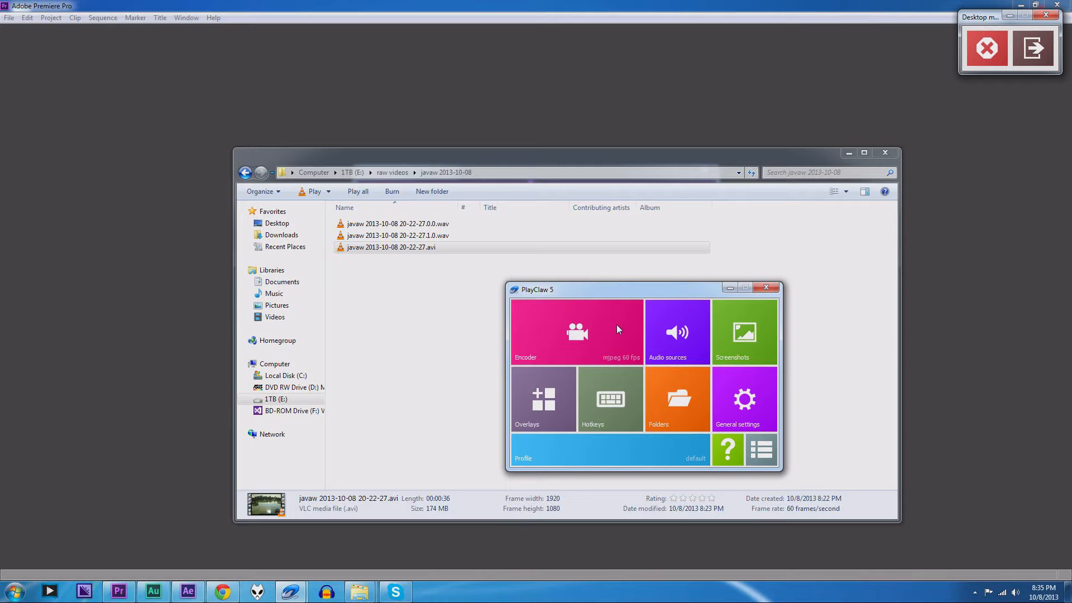
pyautogui.moveTo(610, 297); pyautogui.dragTo(558, 228)
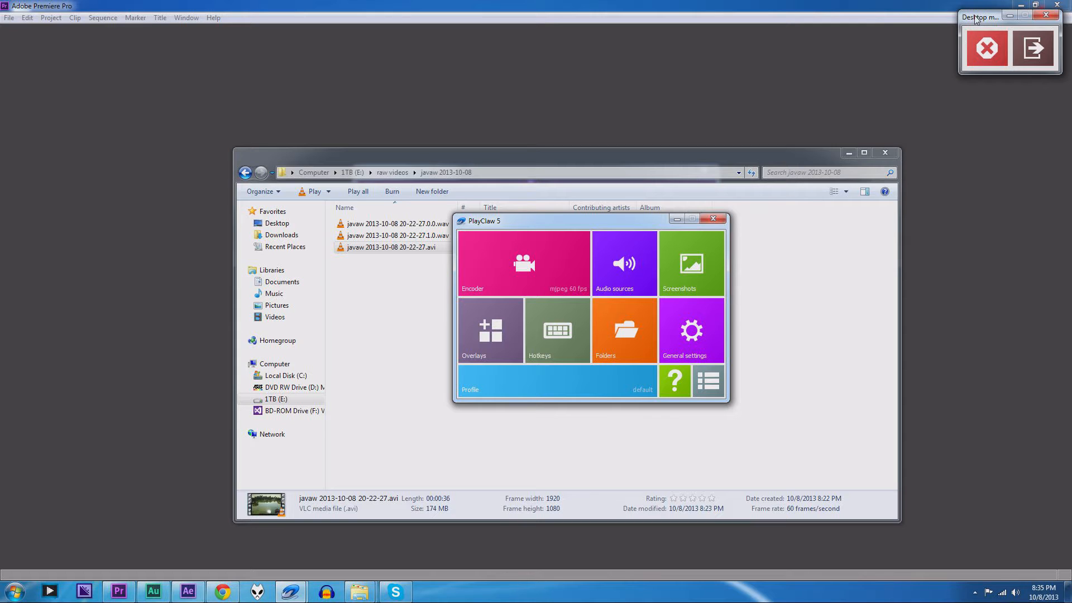
pyautogui.moveTo(560, 227); pyautogui.dragTo(601, 276)
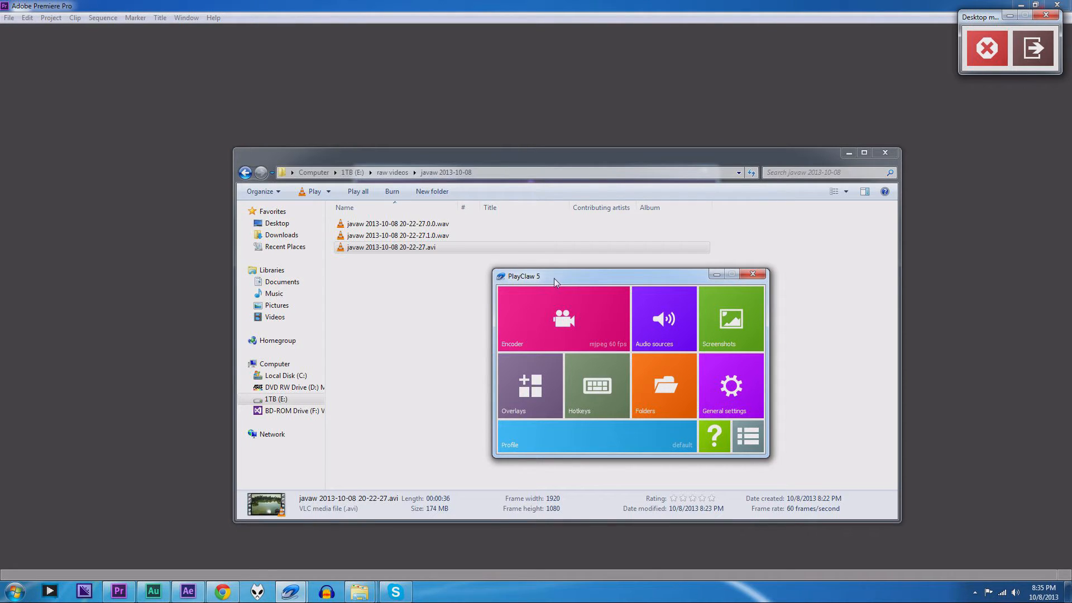
pyautogui.moveTo(556, 283); pyautogui.dragTo(550, 284)
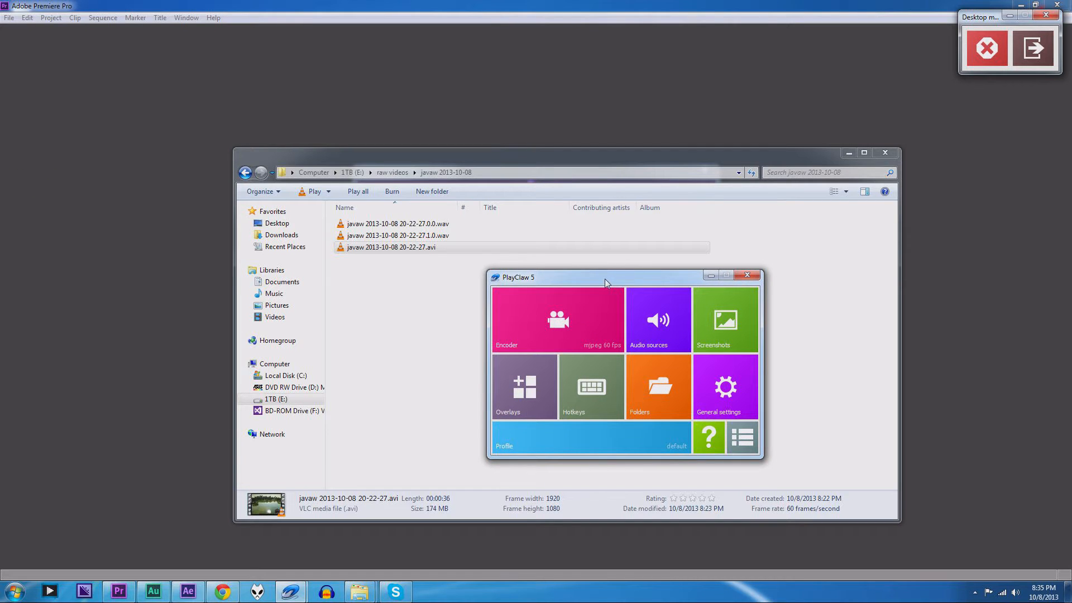
# Open Windows Task Manager, check the CPU and memory usage and the running applications, and close it.
pyautogui.rightClick(586, 597)
pyautogui.click(610, 564)
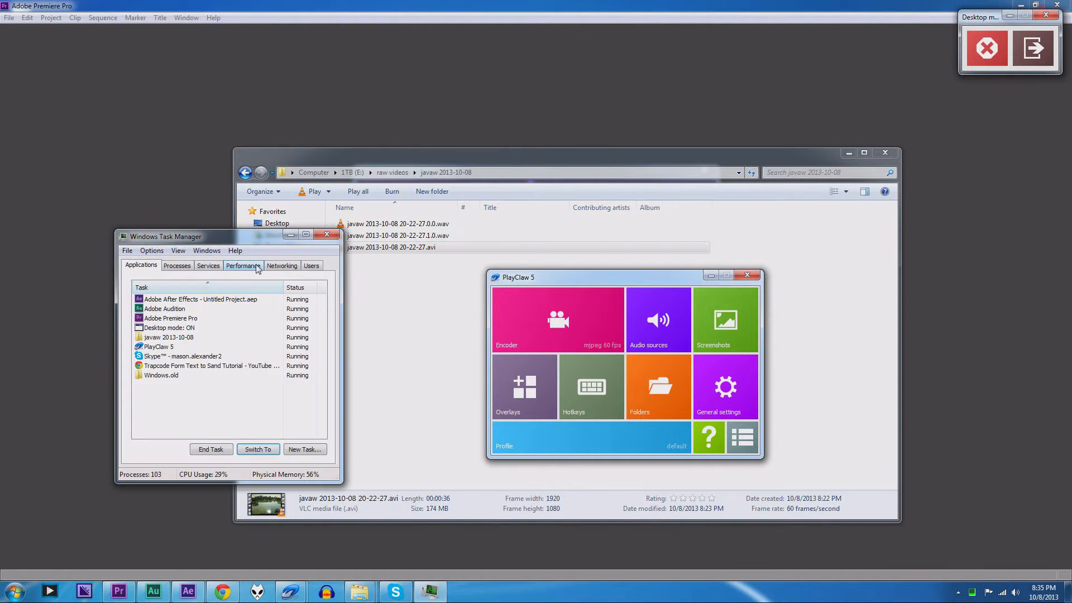
pyautogui.click(258, 267)
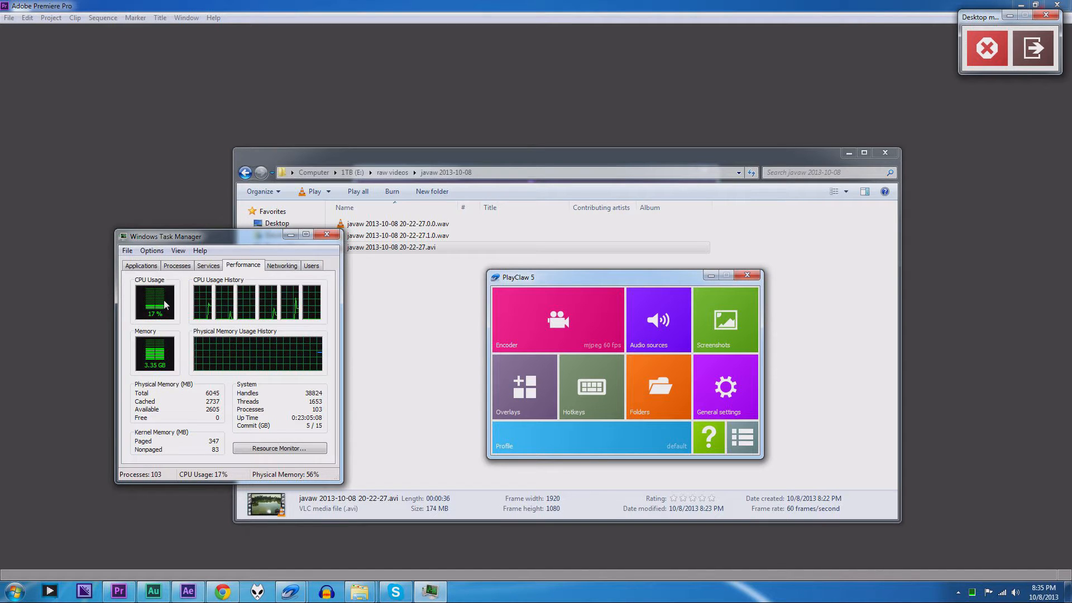
pyautogui.click(134, 267)
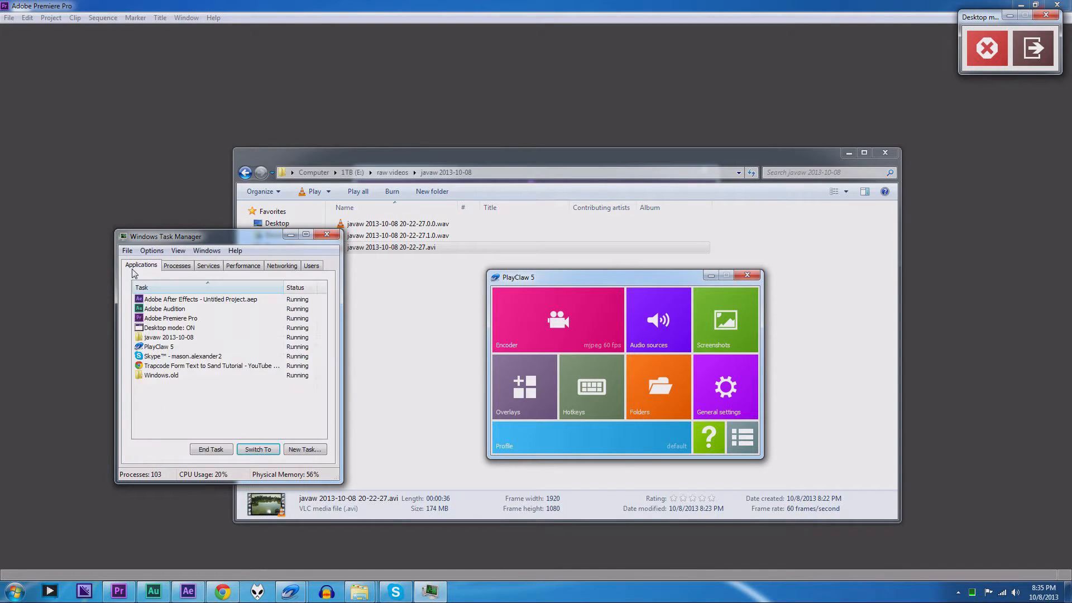
pyautogui.click(326, 234)
pyautogui.moveTo(576, 275); pyautogui.dragTo(616, 283)
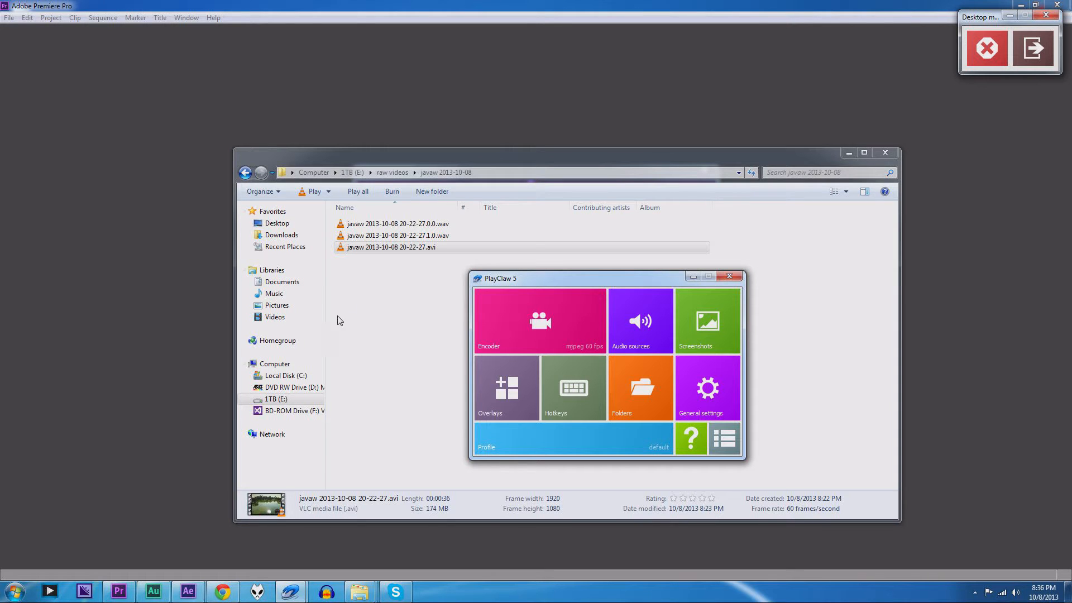
# Inspect the recorded AVI video and the two separate WAV audio files in the javaw 2013-10-08 folder.
pyautogui.click(397, 173)
pyautogui.doubleClick(367, 247)
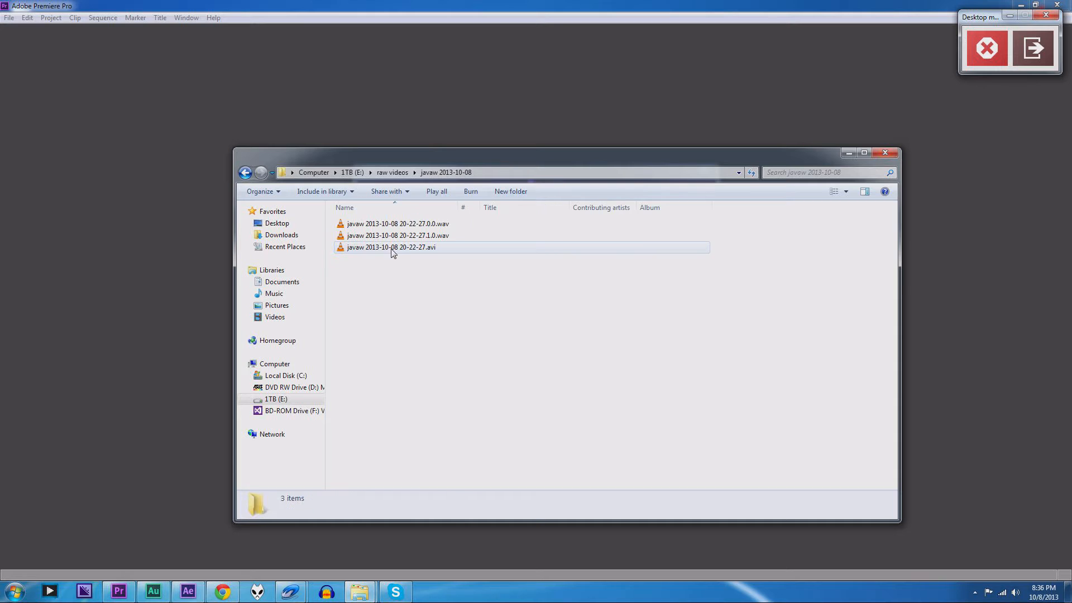
pyautogui.click(393, 235)
pyautogui.click(394, 223)
pyautogui.click(394, 235)
pyautogui.click(392, 248)
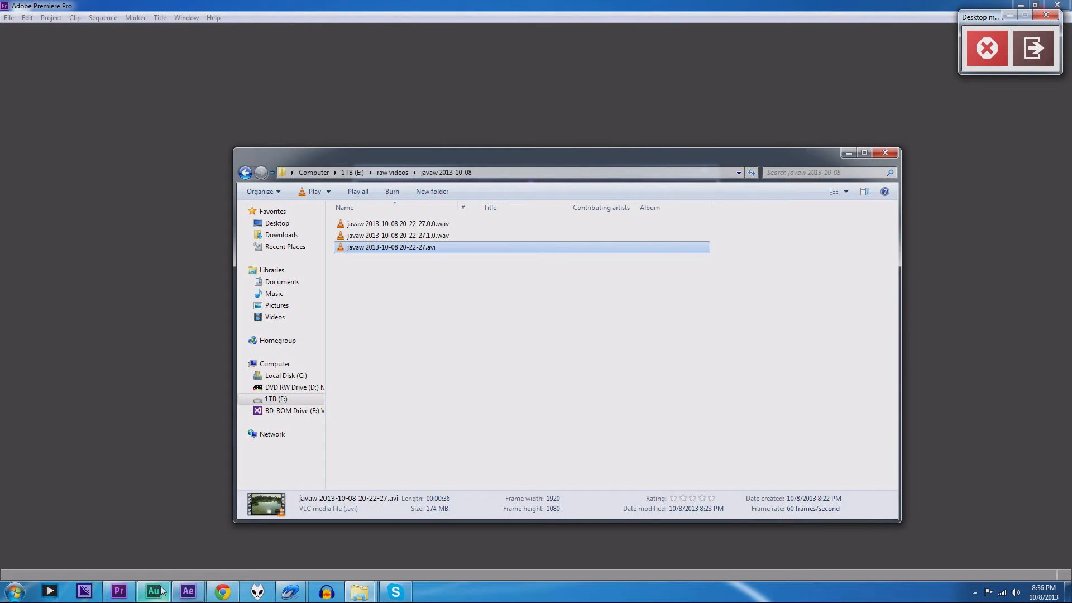
pyautogui.click(433, 224)
pyautogui.click(433, 235)
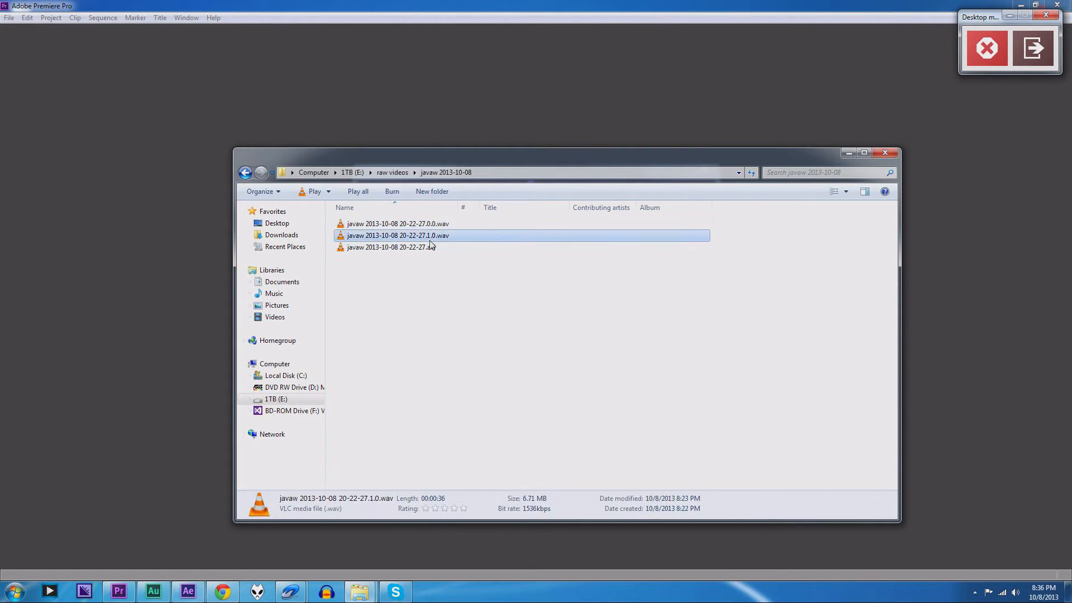
pyautogui.click(429, 248)
pyautogui.click(430, 226)
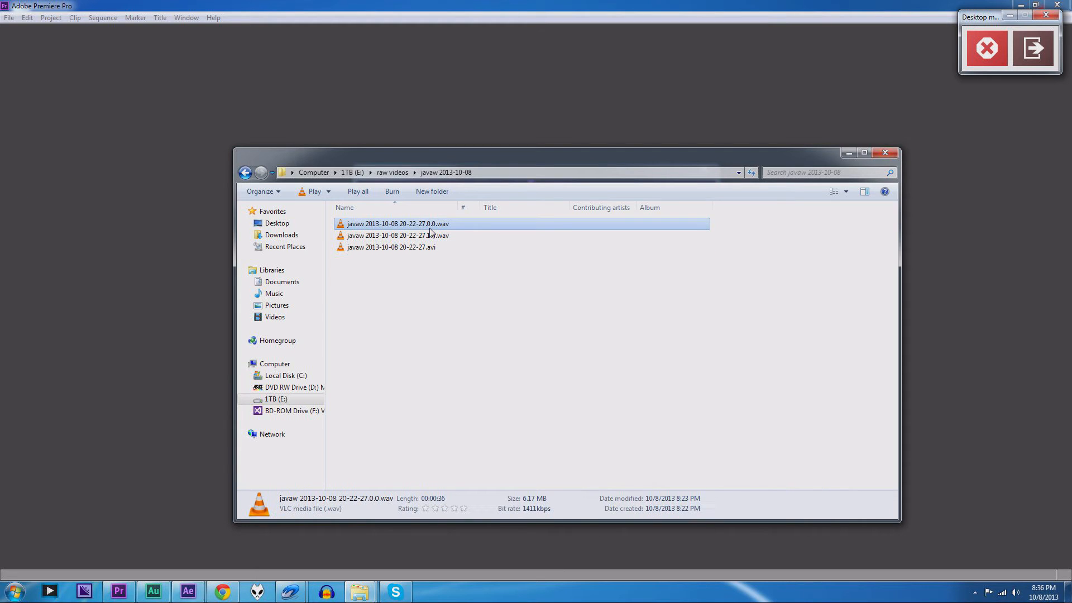
pyautogui.click(434, 235)
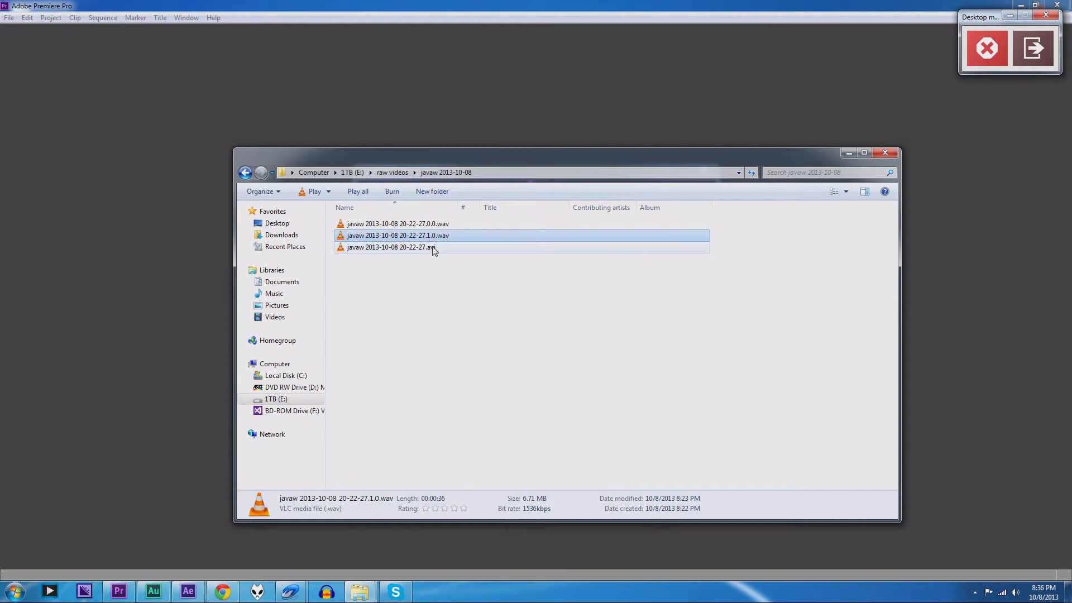
pyautogui.click(433, 251)
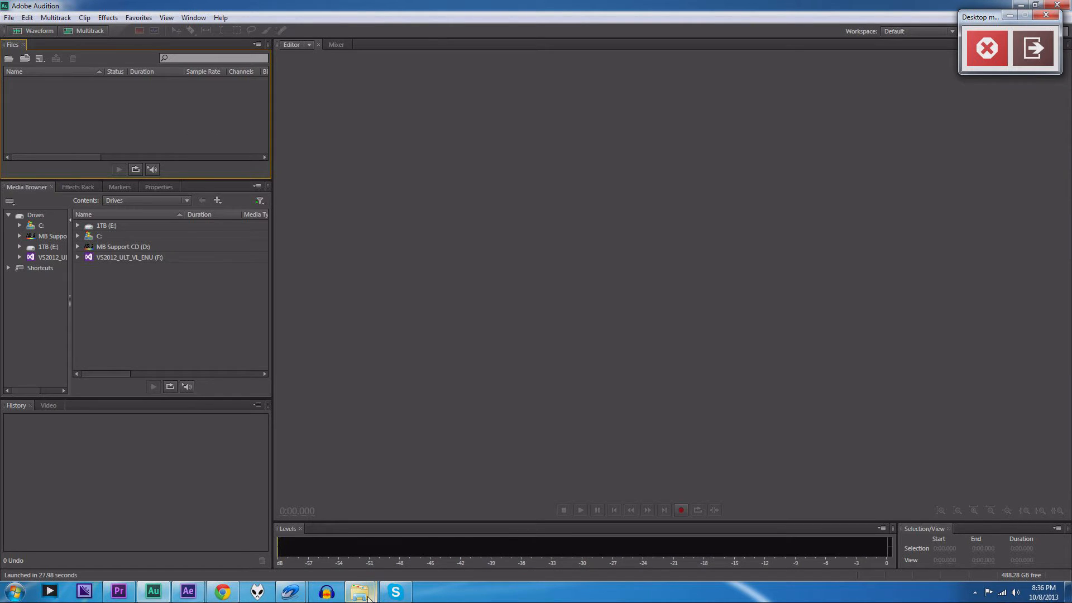
pyautogui.click(360, 592)
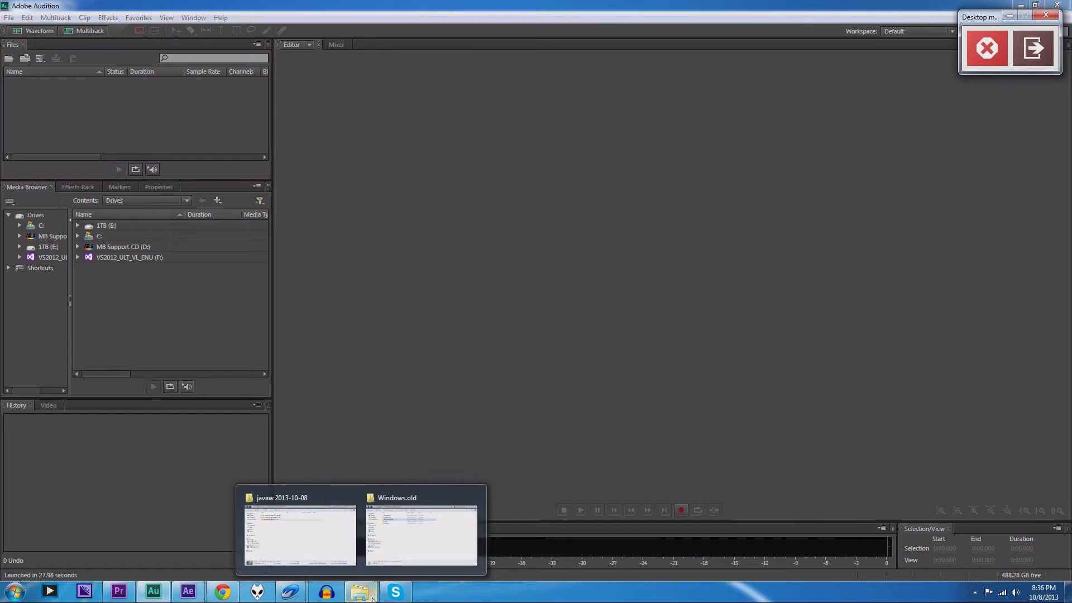
pyautogui.click(297, 534)
pyautogui.click(389, 235)
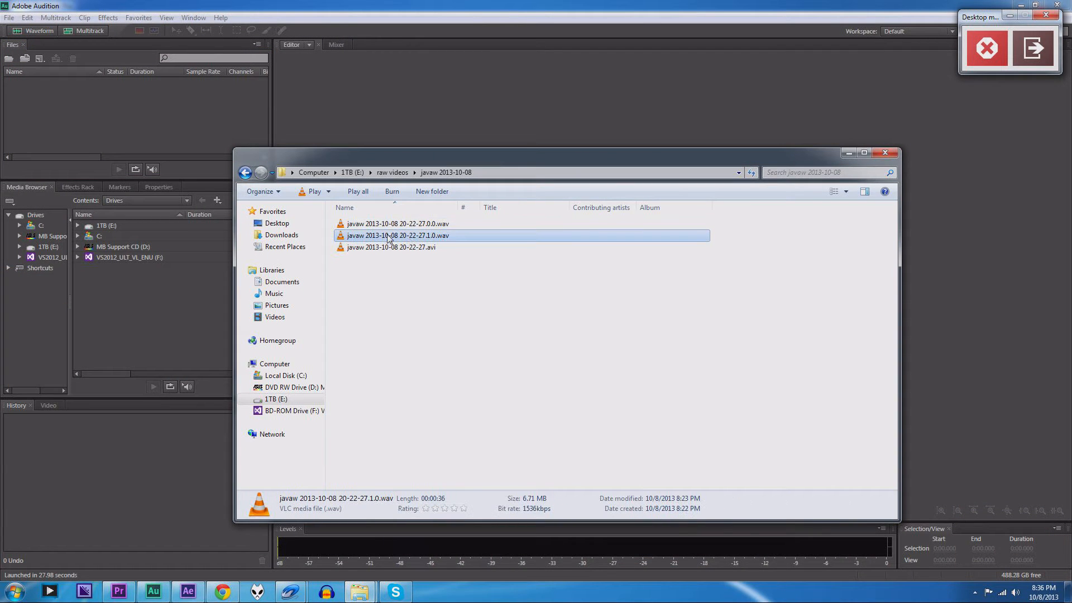
pyautogui.moveTo(422, 238); pyautogui.dragTo(162, 125)
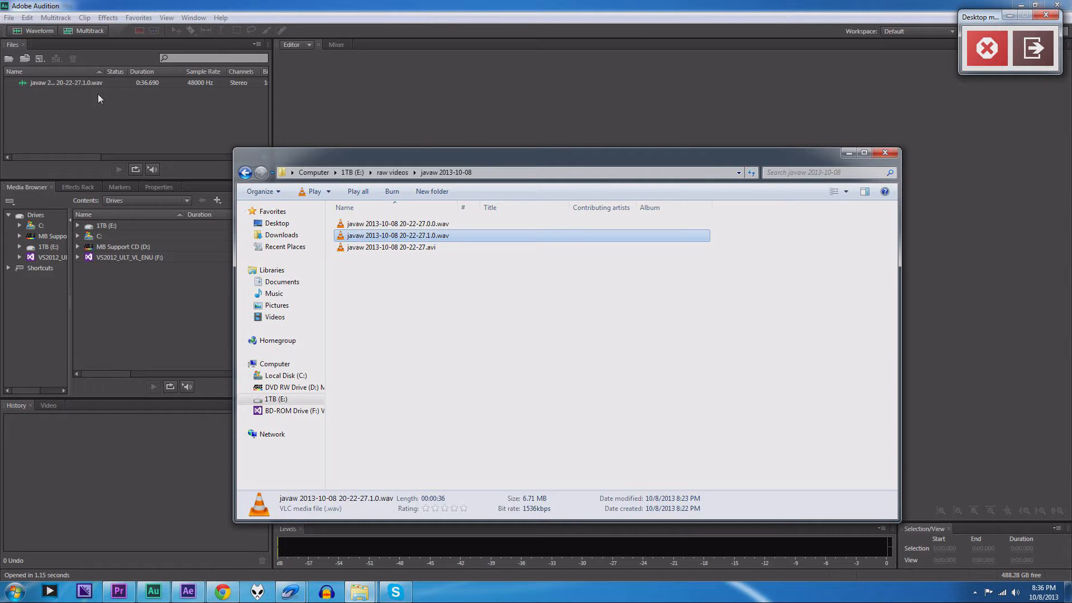
pyautogui.doubleClick(93, 82)
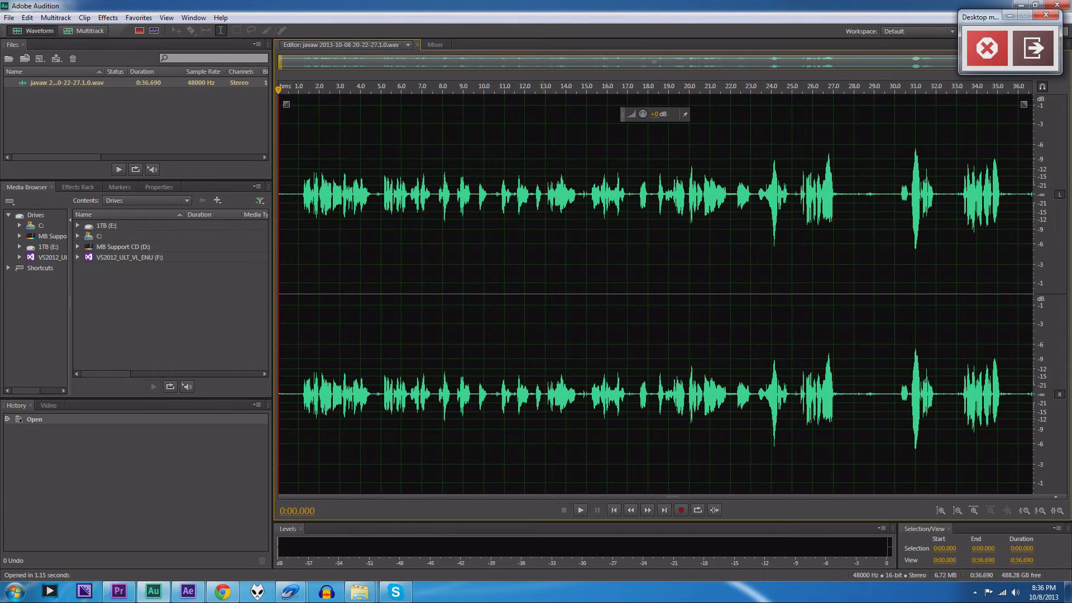
# Examine the opening seconds of the recording's waveform at closer magnification, including the quiet stretch before the first speech.
pyautogui.scroll(5, 296, 224)
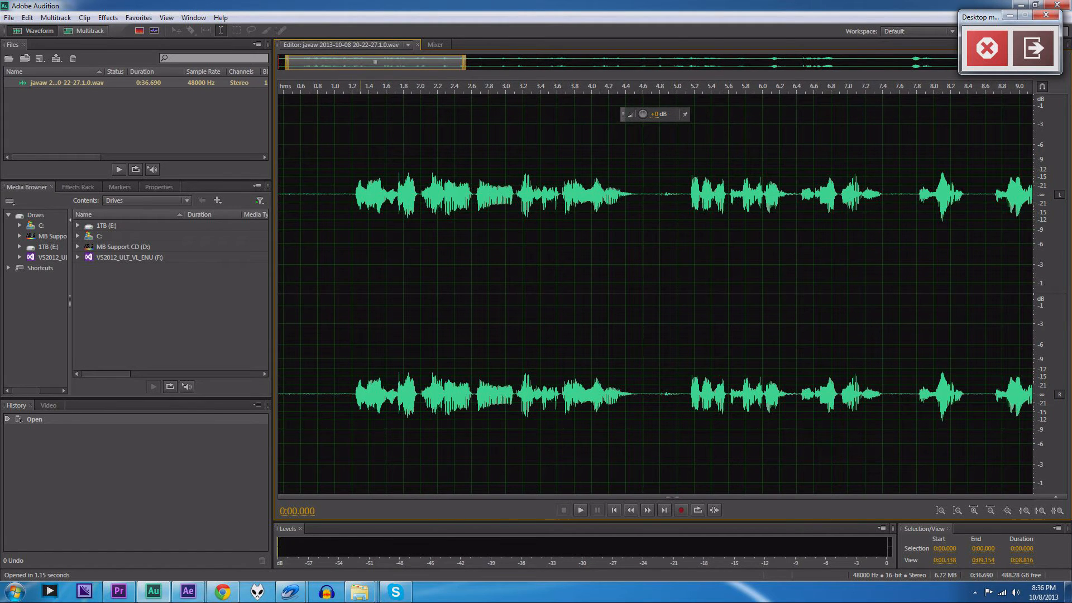
pyautogui.moveTo(375, 62); pyautogui.dragTo(367, 62)
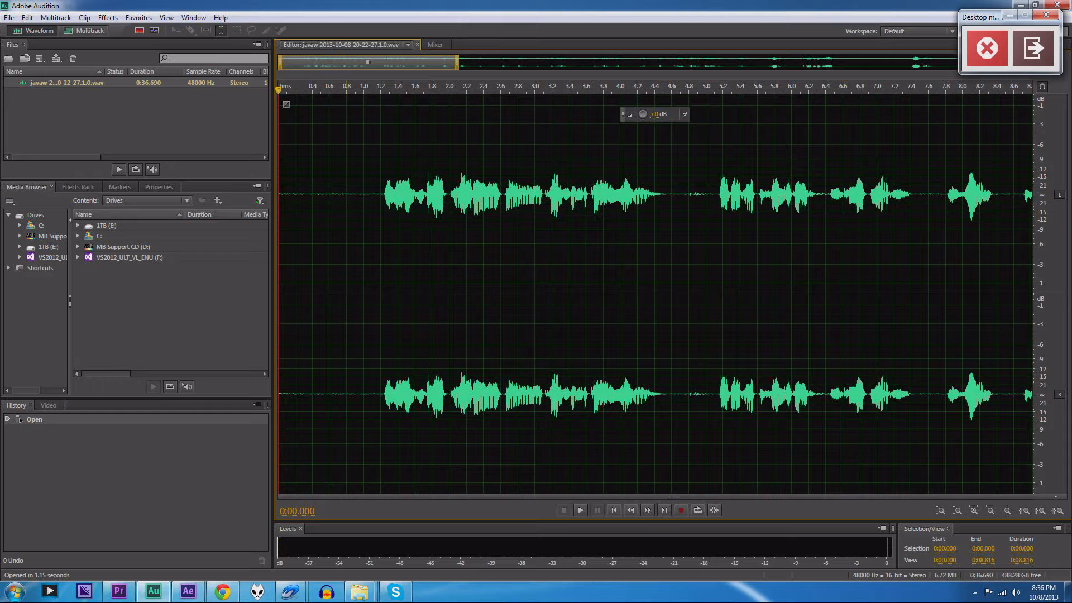
pyautogui.scroll(1, 337, 268)
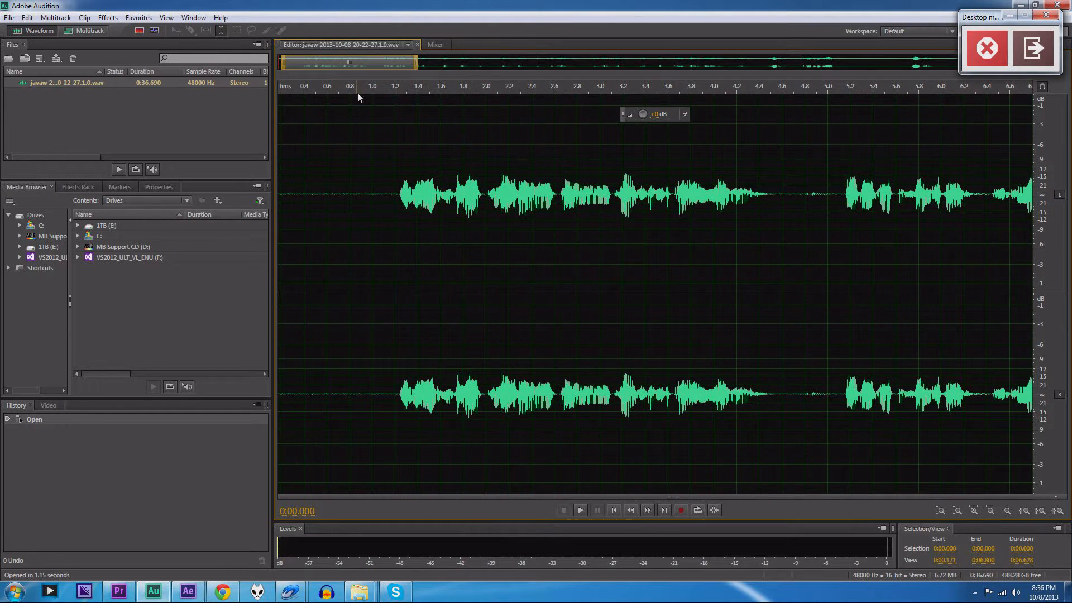
pyautogui.moveTo(360, 62); pyautogui.dragTo(353, 62)
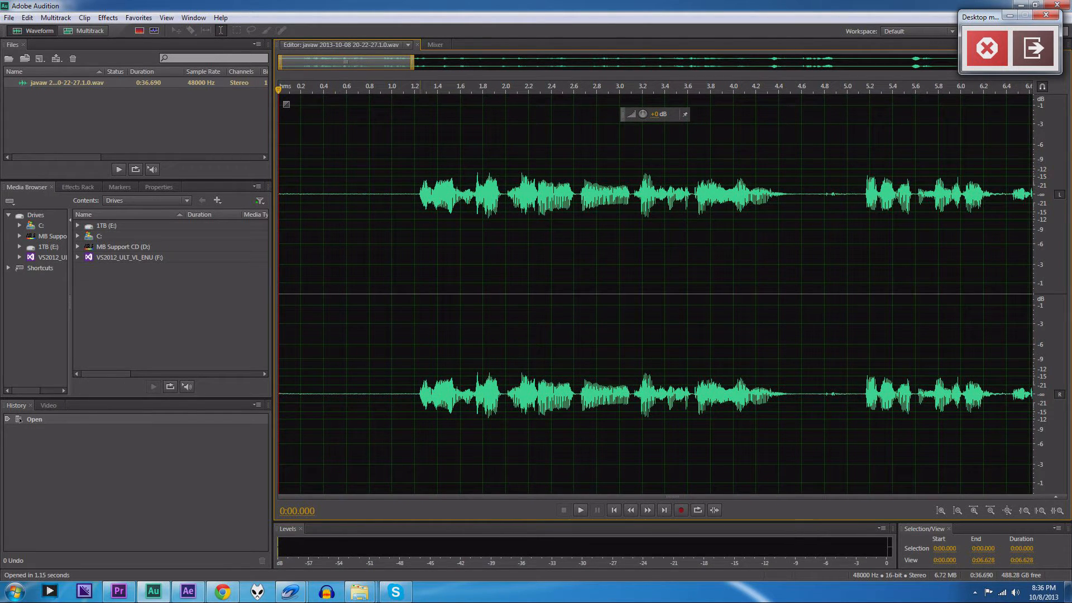
pyautogui.scroll(-1, 351, 246)
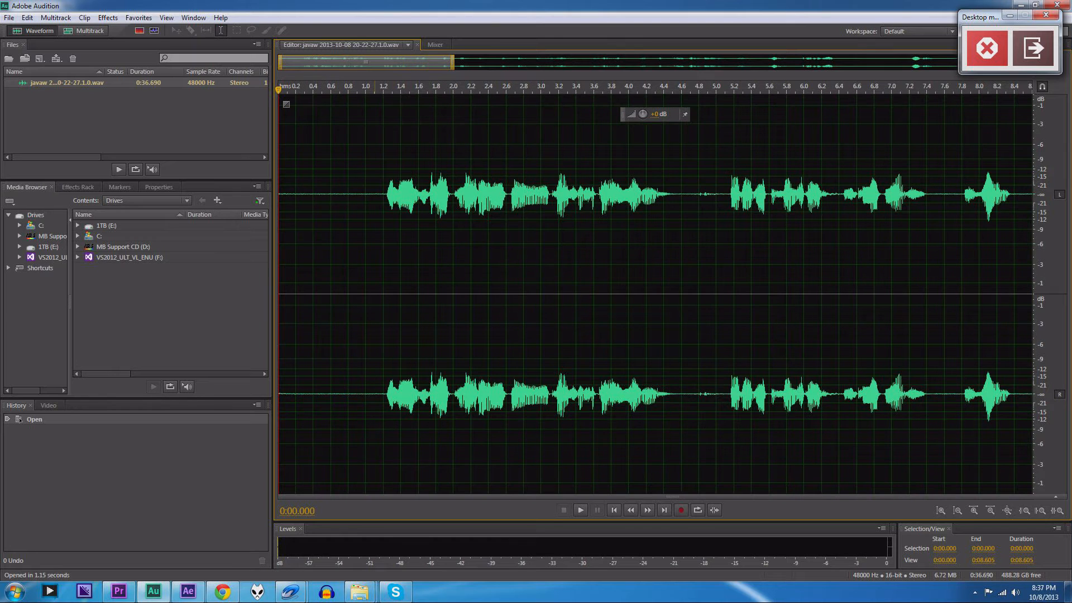
pyautogui.scroll(-1, 656, 293)
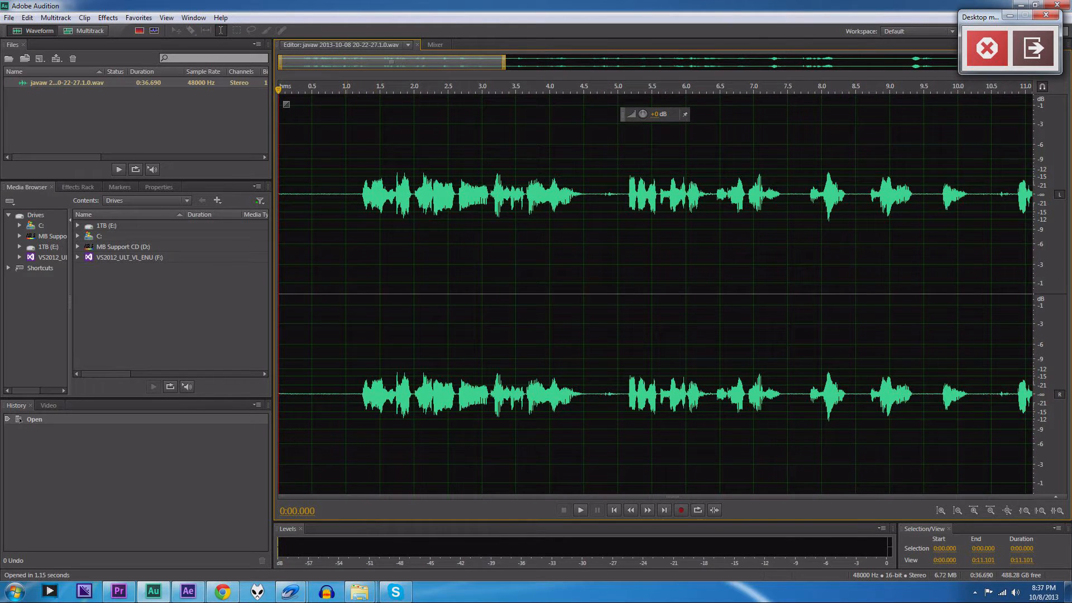
pyautogui.scroll(1, 344, 245)
pyautogui.moveTo(355, 63); pyautogui.dragTo(346, 62)
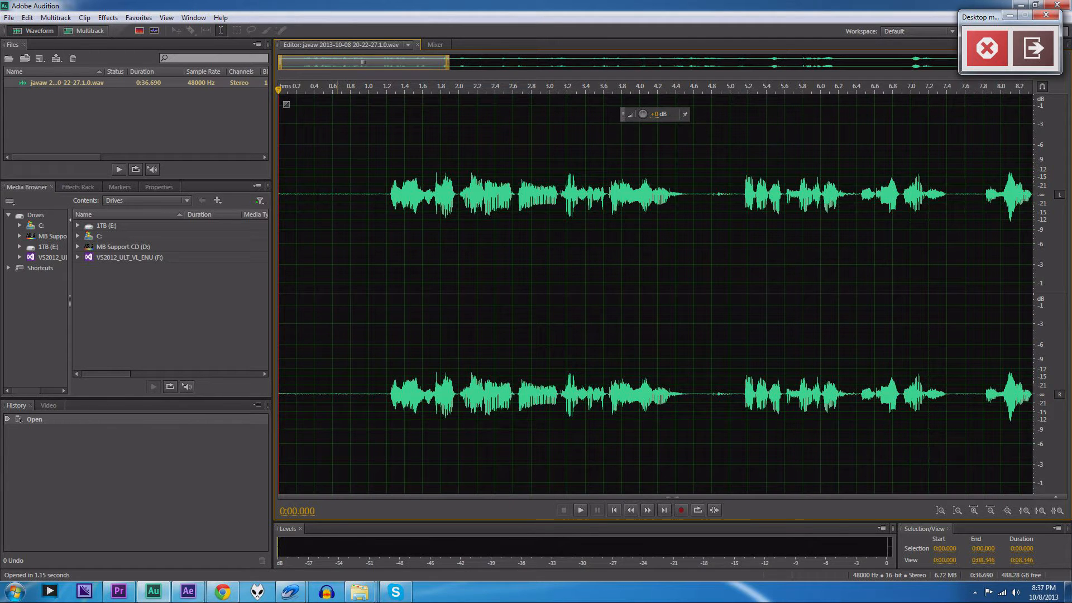
# Play the voice recording from its beginning for several seconds, and stop the playback.
pyautogui.moveTo(362, 290); pyautogui.dragTo(303, 291)
pyautogui.click(294, 290)
pyautogui.click(288, 290)
pyautogui.moveTo(288, 90); pyautogui.dragTo(263, 99)
pyautogui.click(581, 510)
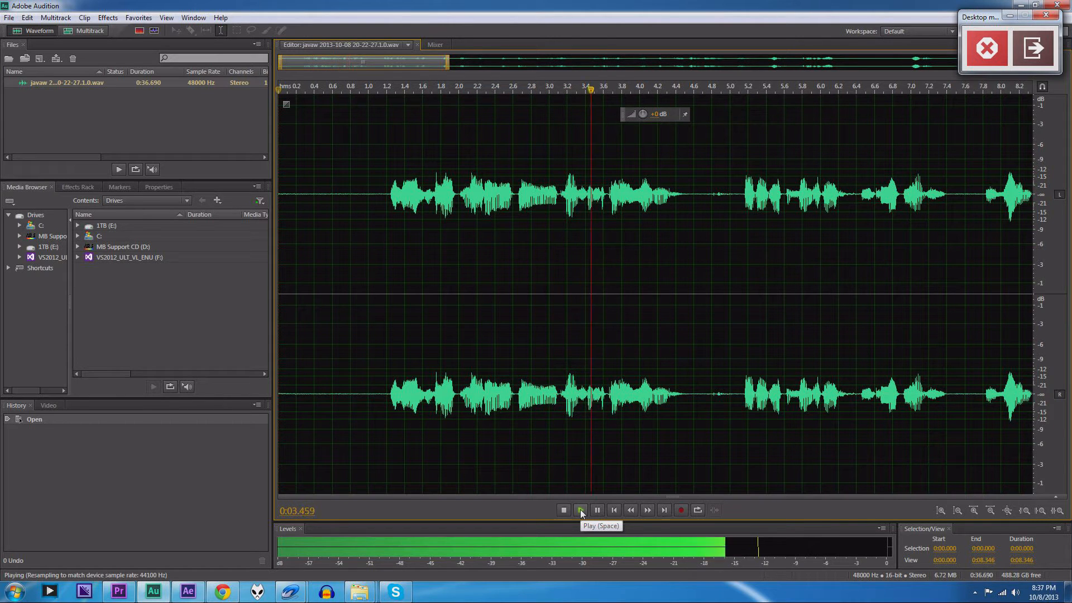
pyautogui.scroll(-1, 620, 346)
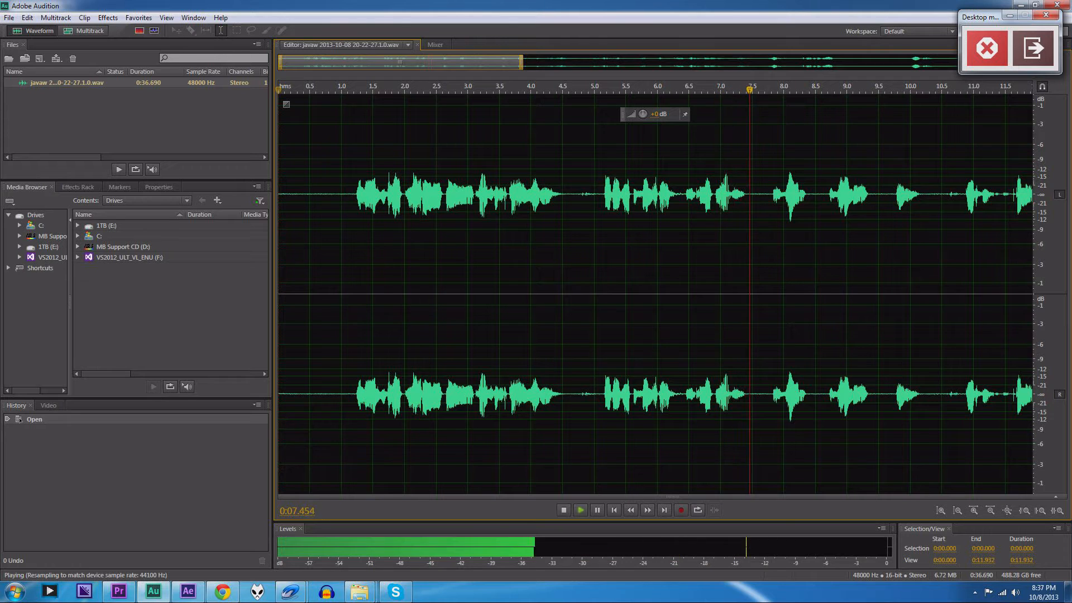
pyautogui.scroll(-3, 620, 346)
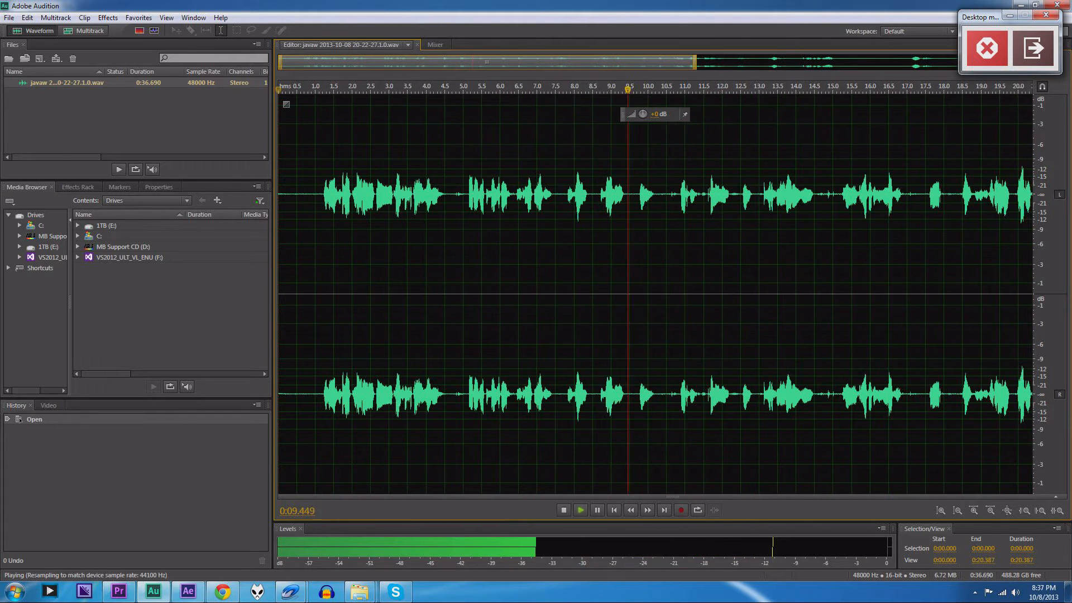
pyautogui.click(569, 508)
# Replay the quiet opening of the recording, stop it, and return the playhead to 0:00.000.
pyautogui.moveTo(734, 89); pyautogui.dragTo(278, 89)
pyautogui.click(580, 510)
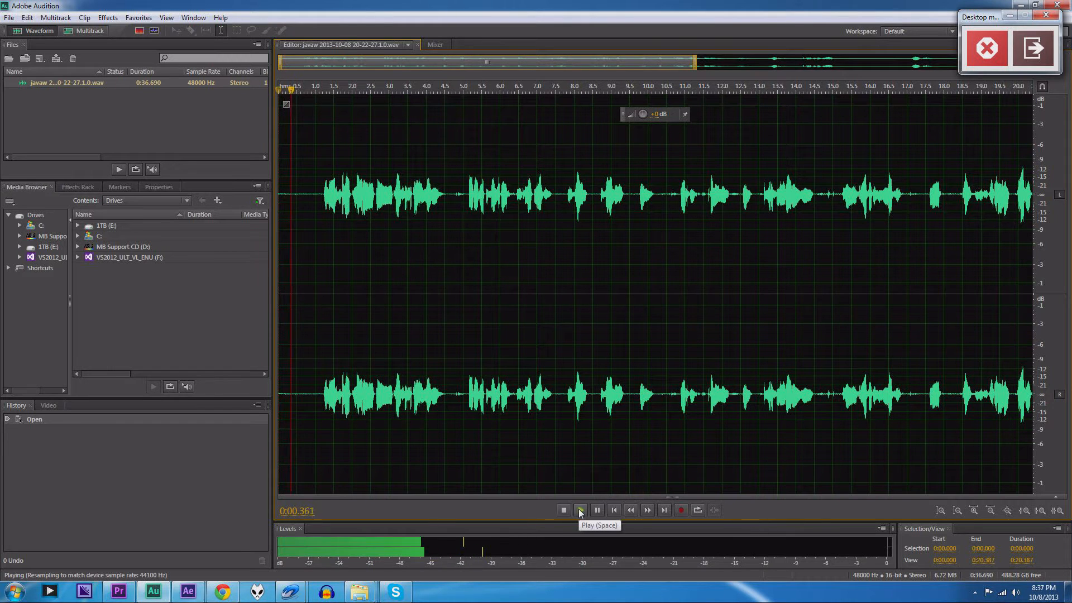
pyautogui.click(563, 509)
pyautogui.moveTo(333, 90); pyautogui.dragTo(278, 90)
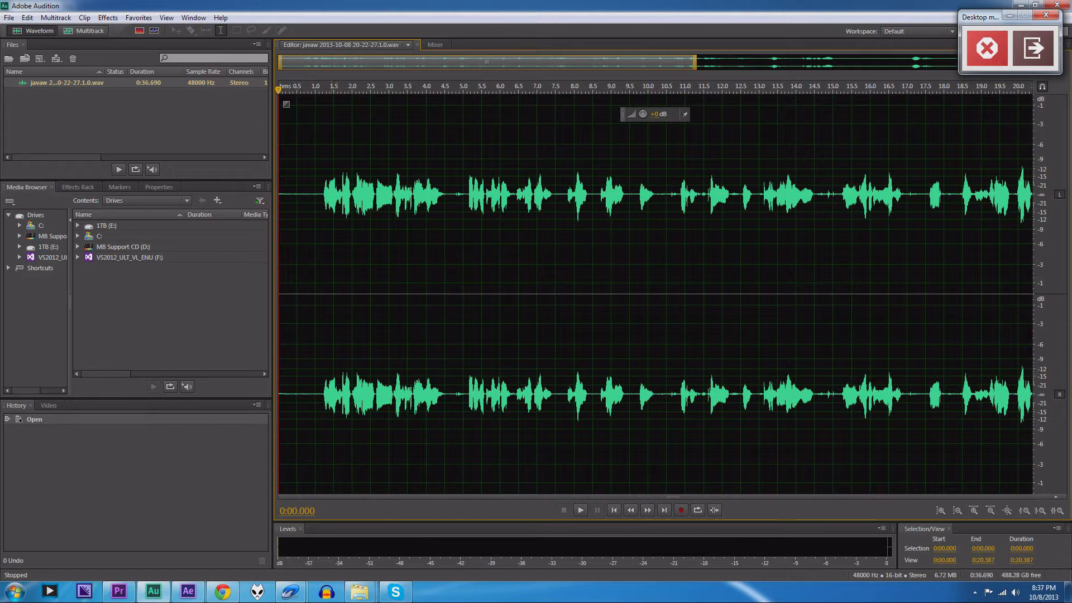
# Select about 0.47 seconds of the quiet stretch before the first speech and capture it as the noise print.
pyautogui.moveTo(278, 91); pyautogui.dragTo(312, 90)
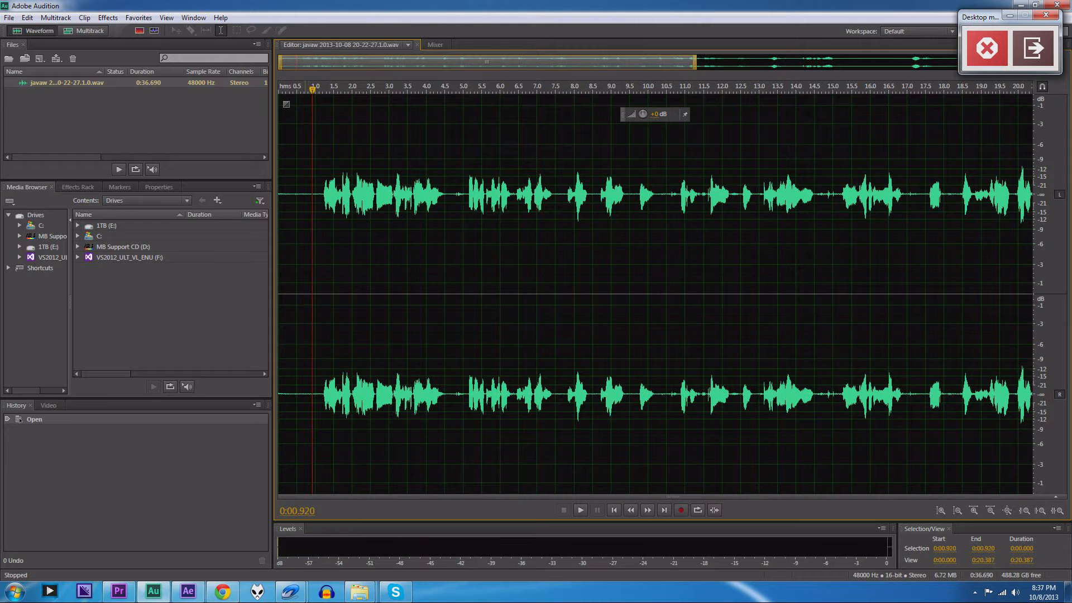
pyautogui.moveTo(309, 287); pyautogui.dragTo(291, 287)
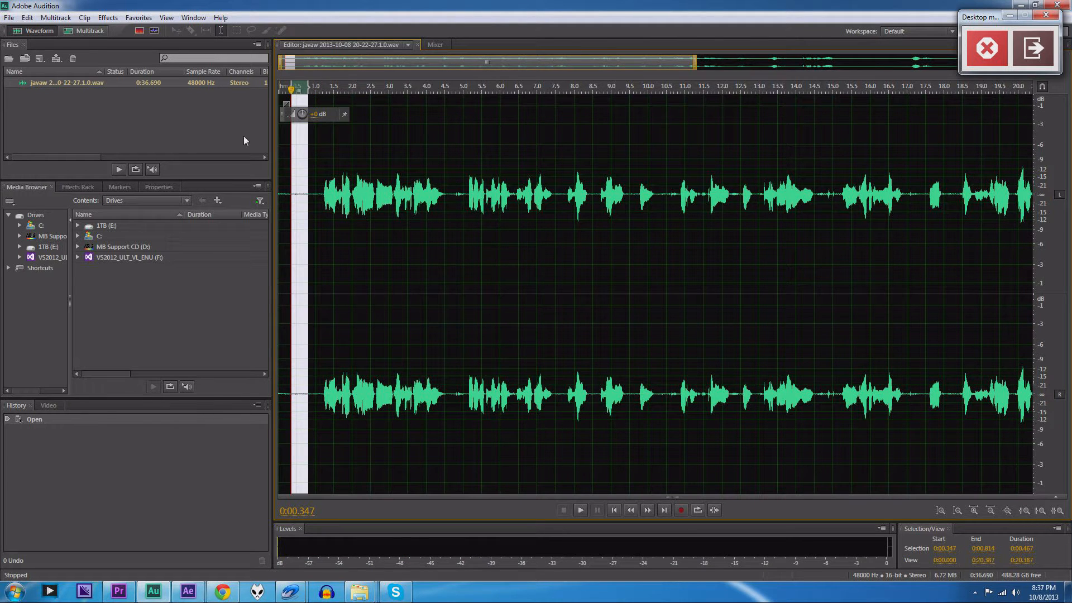
pyautogui.click(107, 17)
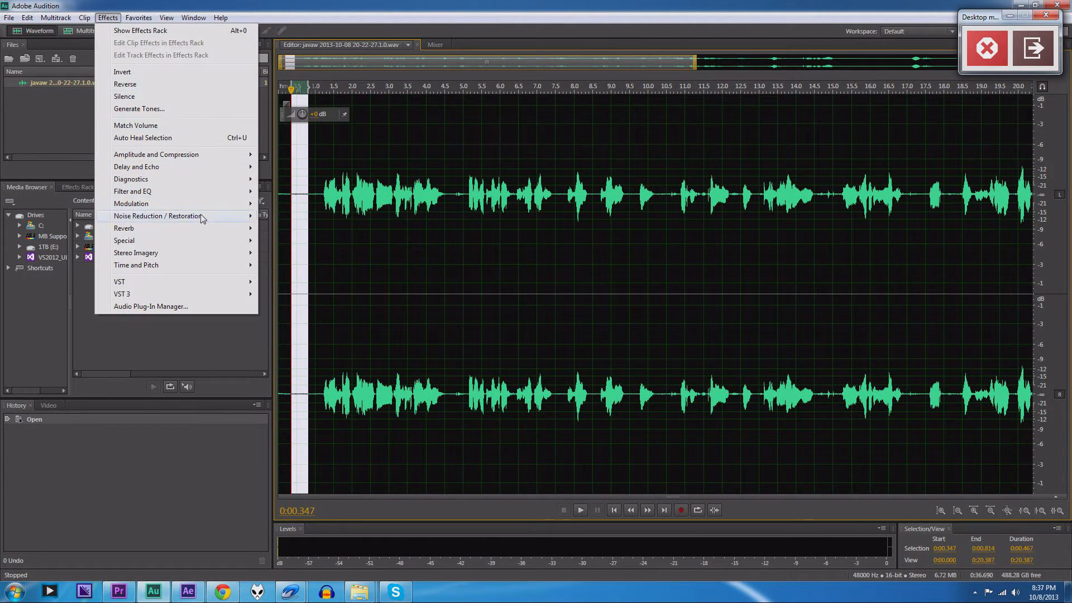
pyautogui.moveTo(202, 218)
pyautogui.click(285, 217)
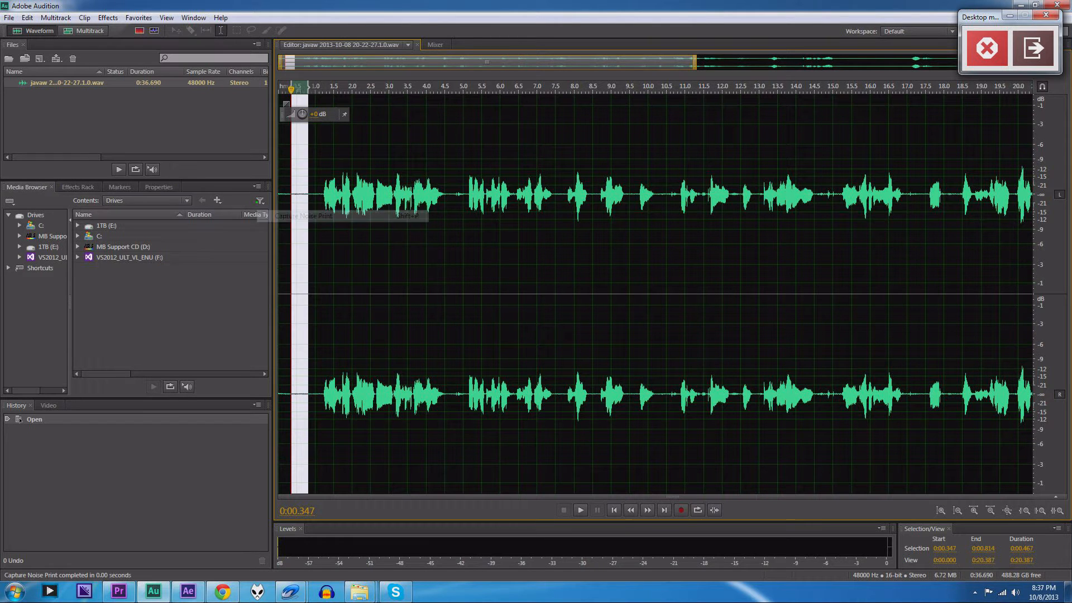
# Select the entire recording and apply the Noise Reduction process to it using the captured noise print.
pyautogui.hotkey('ctrl', 'a')
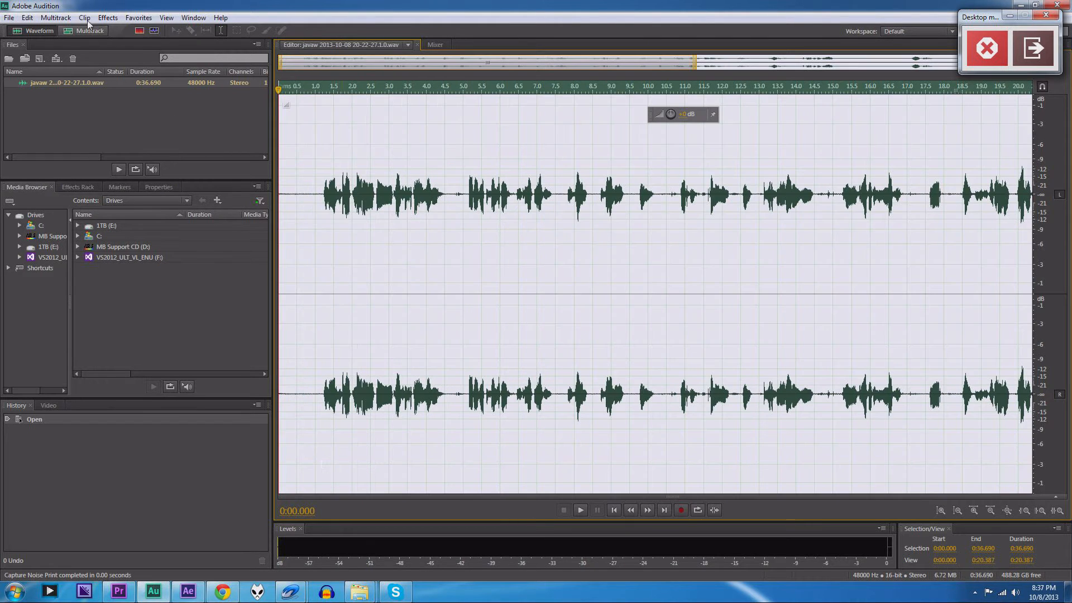
pyautogui.click(107, 17)
pyautogui.moveTo(183, 218)
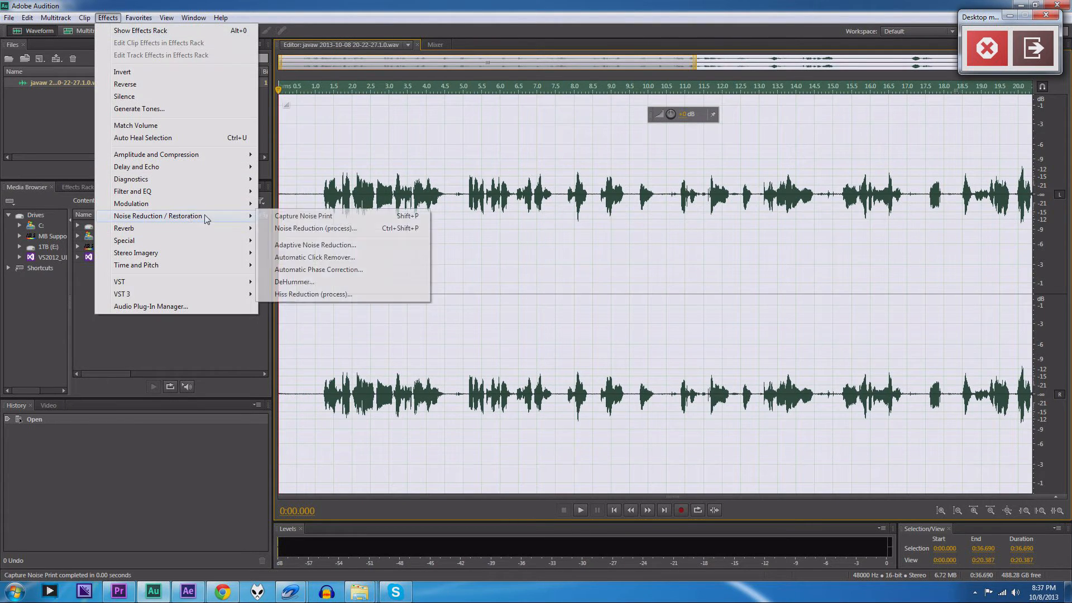
pyautogui.click(304, 229)
pyautogui.click(637, 437)
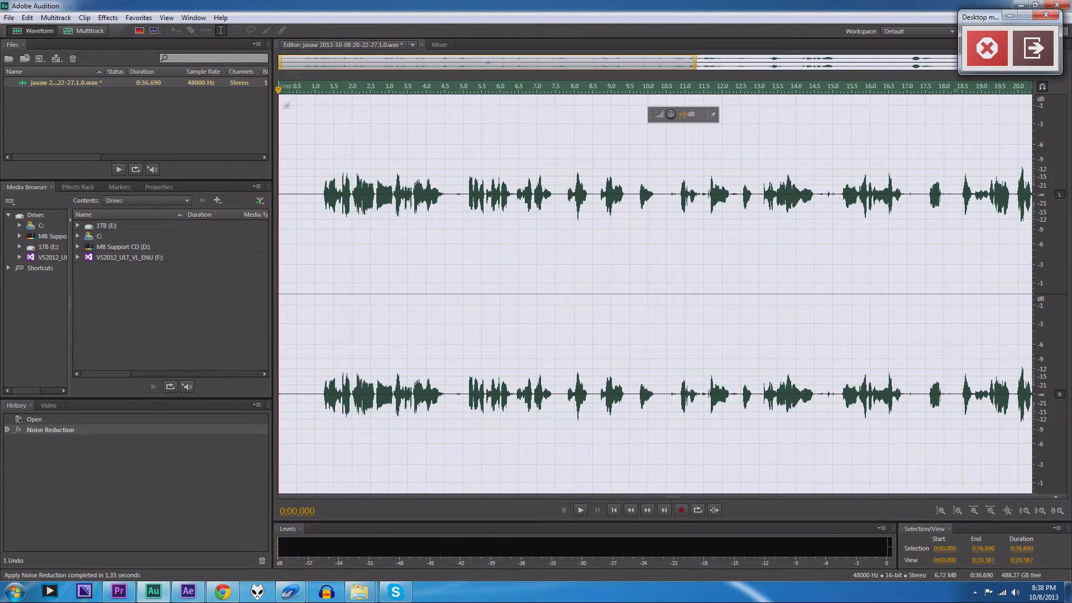
# Play the noise-reduced recording from its beginning for several seconds, stop it, and return the playhead near the start.
pyautogui.click(296, 294)
pyautogui.moveTo(296, 89)
pyautogui.mouseDown()
pyautogui.moveTo(282, 90)
pyautogui.moveTo(314, 89)
pyautogui.moveTo(279, 89)
pyautogui.mouseUp()
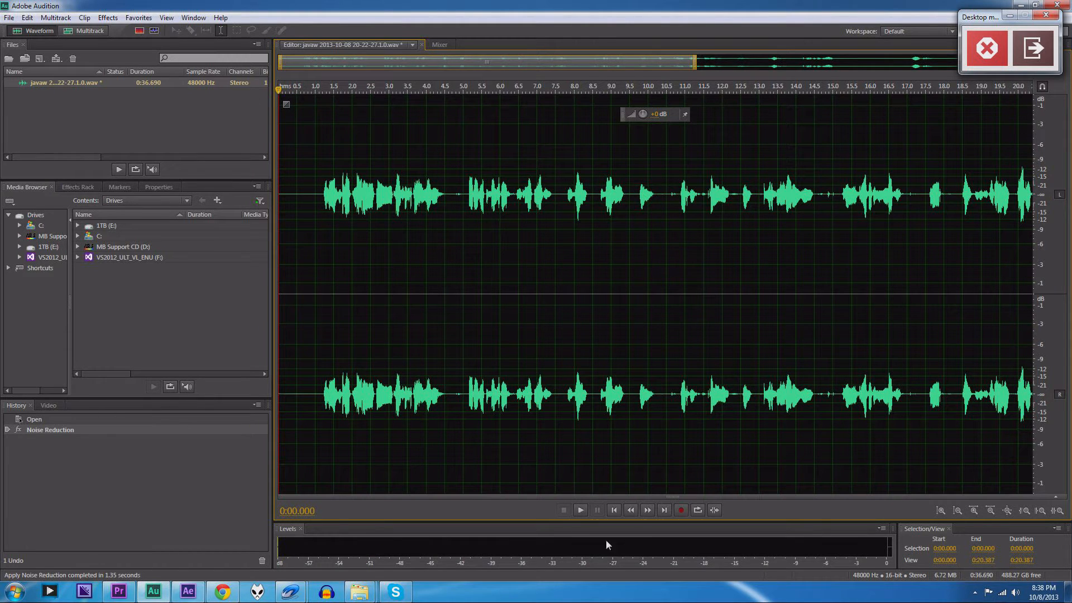
pyautogui.click(581, 510)
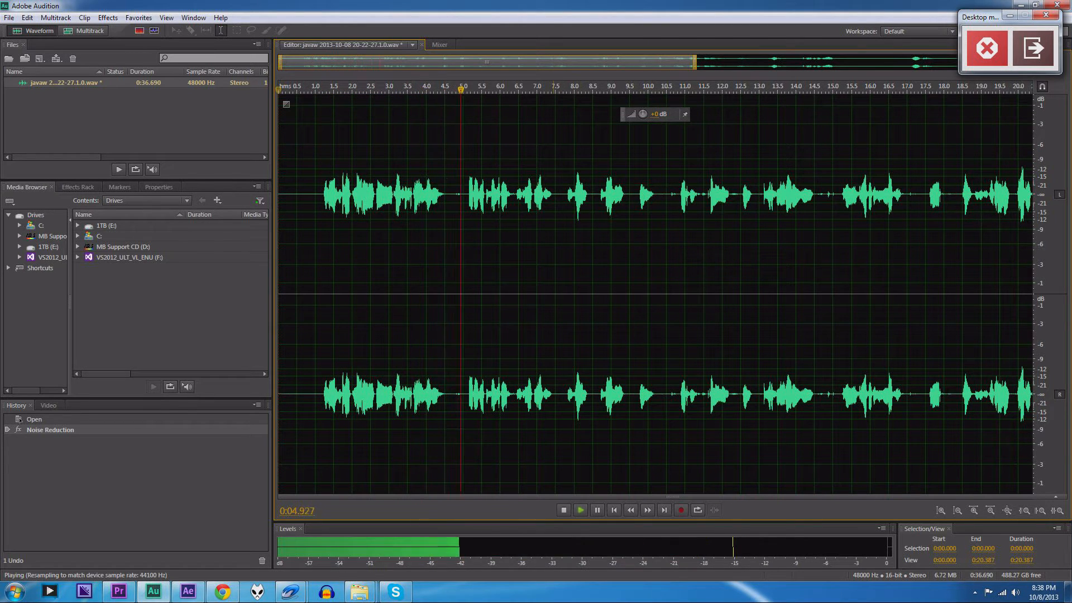
pyautogui.click(564, 511)
pyautogui.moveTo(562, 90); pyautogui.dragTo(284, 89)
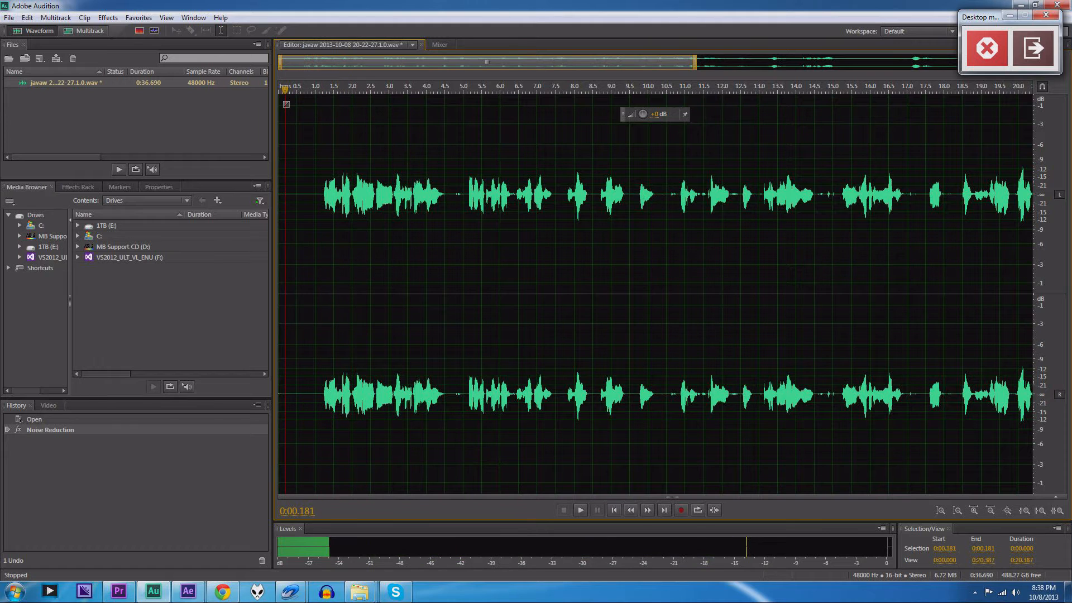
# Normalize the amplitude of the entire recording, with all channels normalized equally.
pyautogui.press('\\')
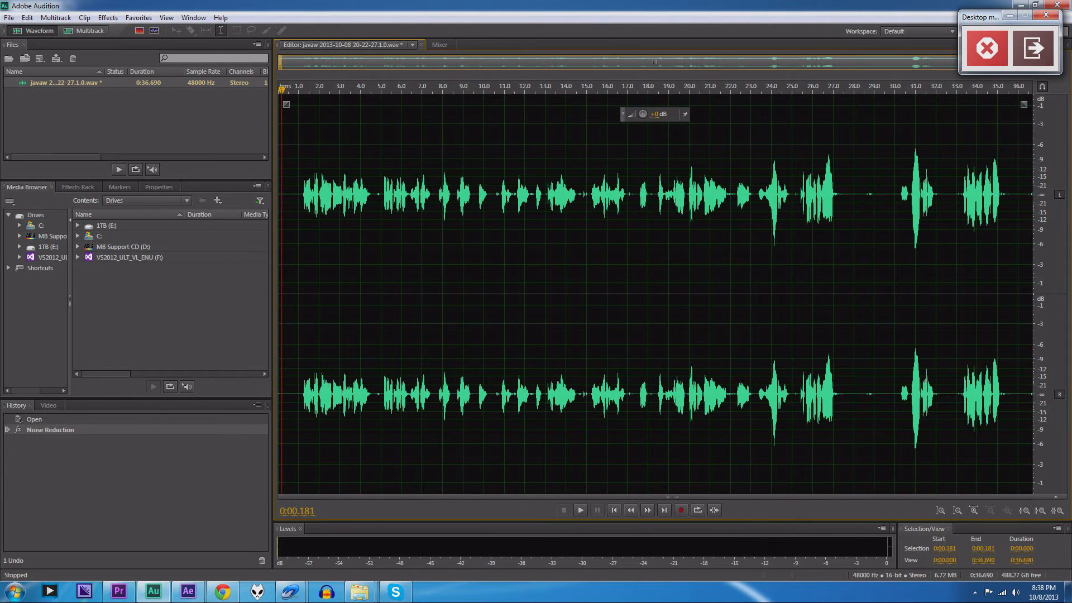
pyautogui.moveTo(1018, 279); pyautogui.dragTo(292, 280)
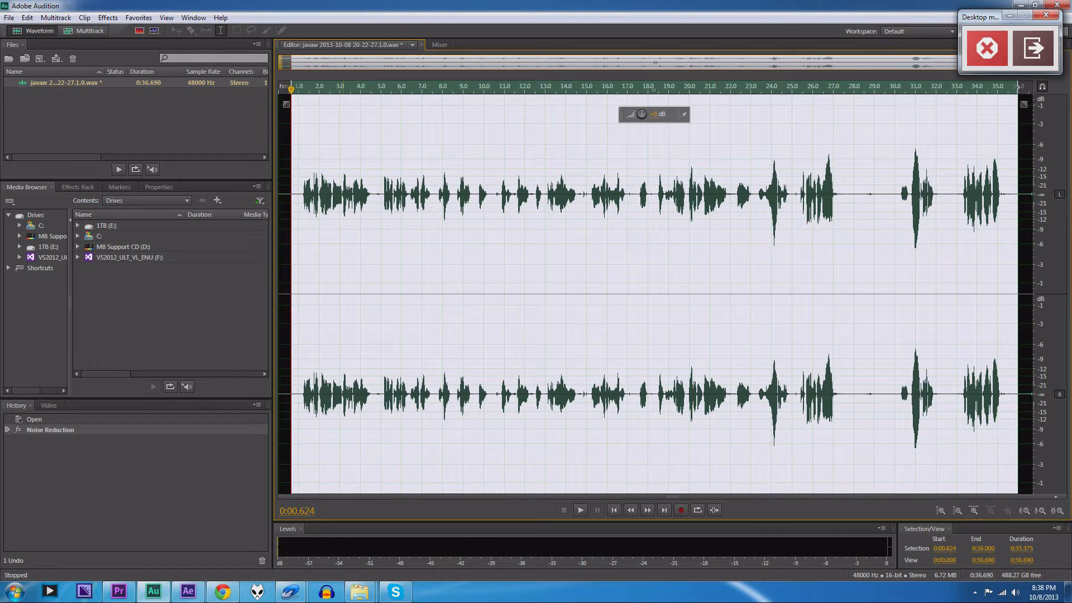
pyautogui.hotkey('ctrl', 'a')
pyautogui.click(108, 17)
pyautogui.moveTo(189, 157)
pyautogui.click(335, 228)
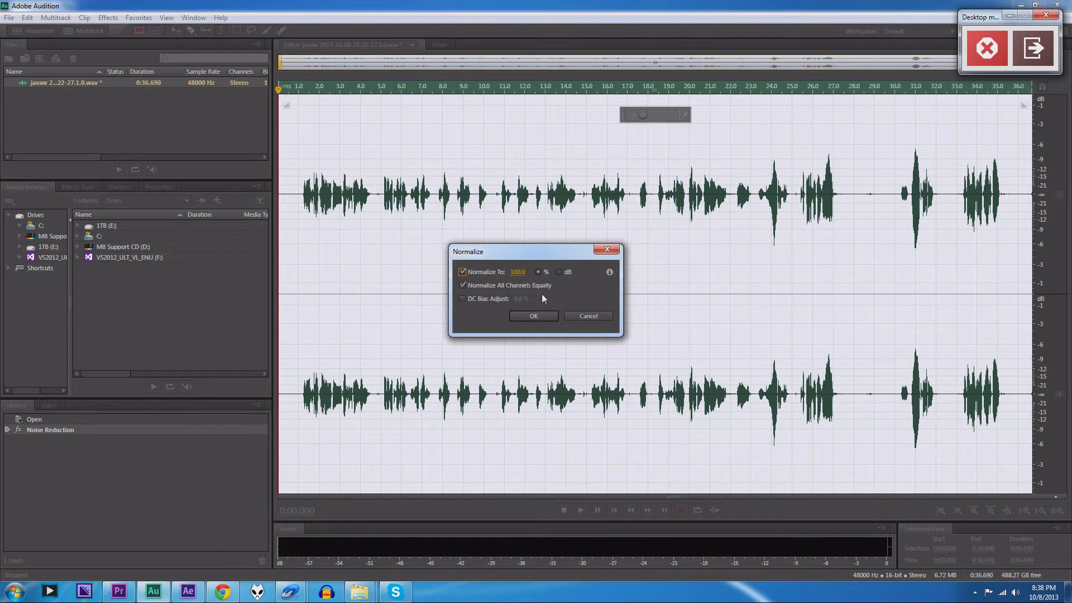
pyautogui.click(518, 272)
pyautogui.click(528, 316)
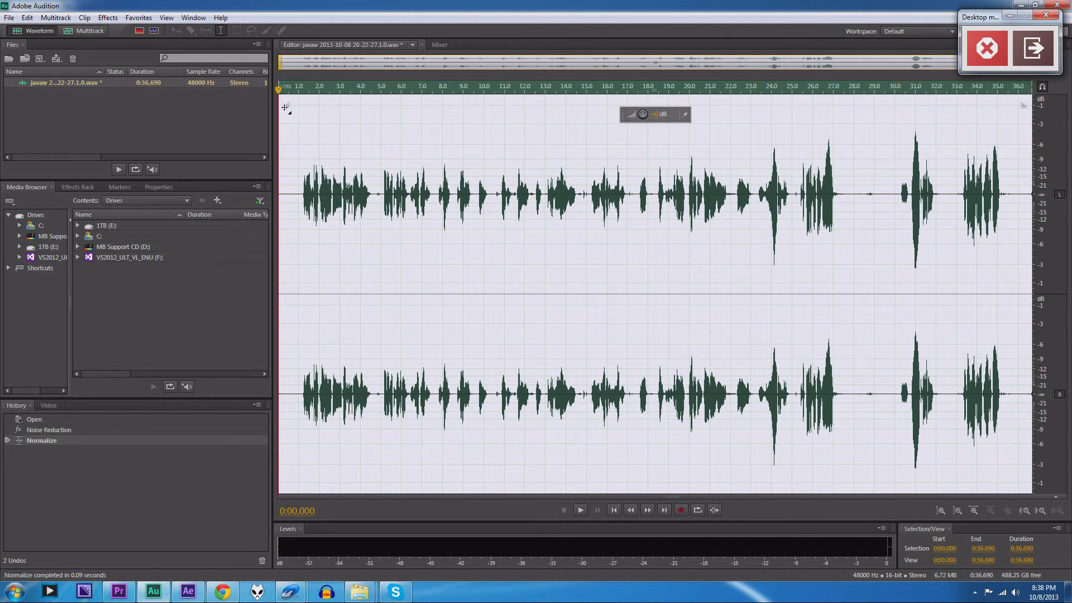
# Play the opening seconds of the normalized recording, stop it, inspect the louder peaks near its end, and return the playhead near the start.
pyautogui.click(309, 109)
pyautogui.moveTo(308, 90); pyautogui.dragTo(285, 89)
pyautogui.click(583, 509)
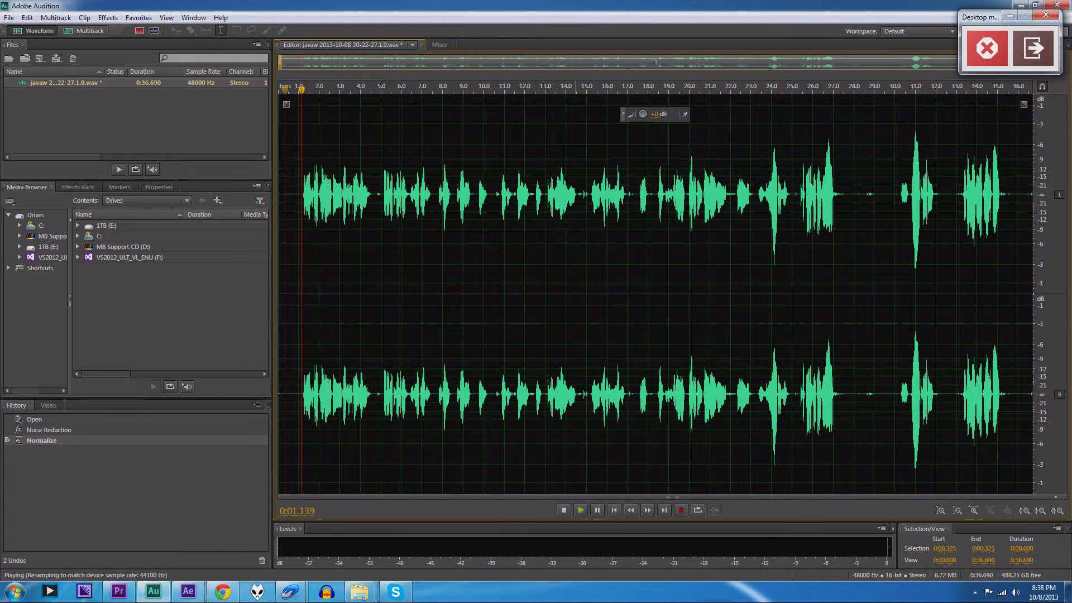
pyautogui.click(567, 512)
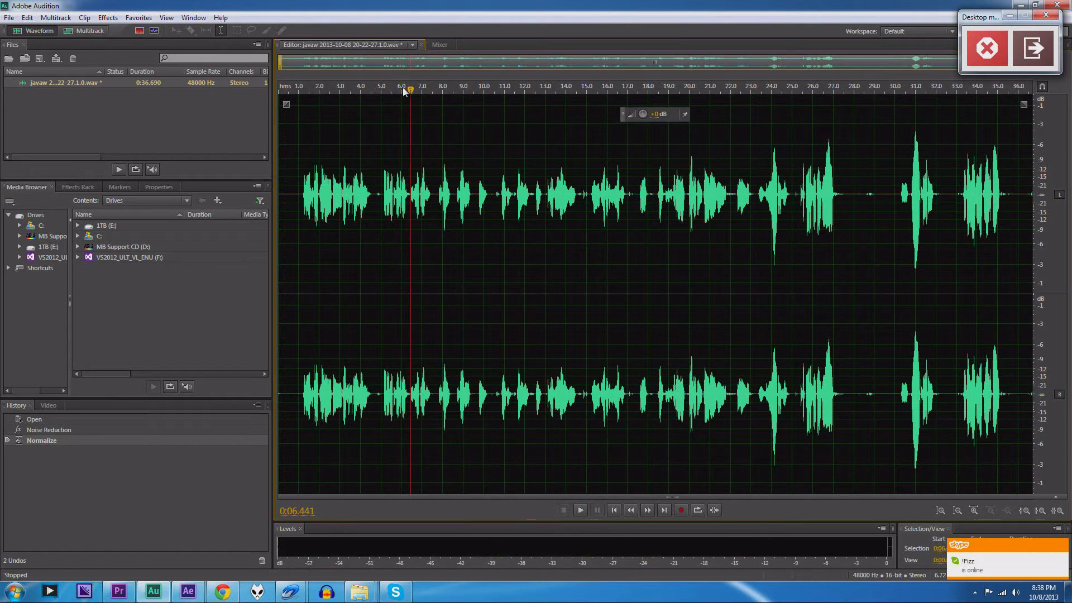
pyautogui.moveTo(410, 89); pyautogui.dragTo(884, 90)
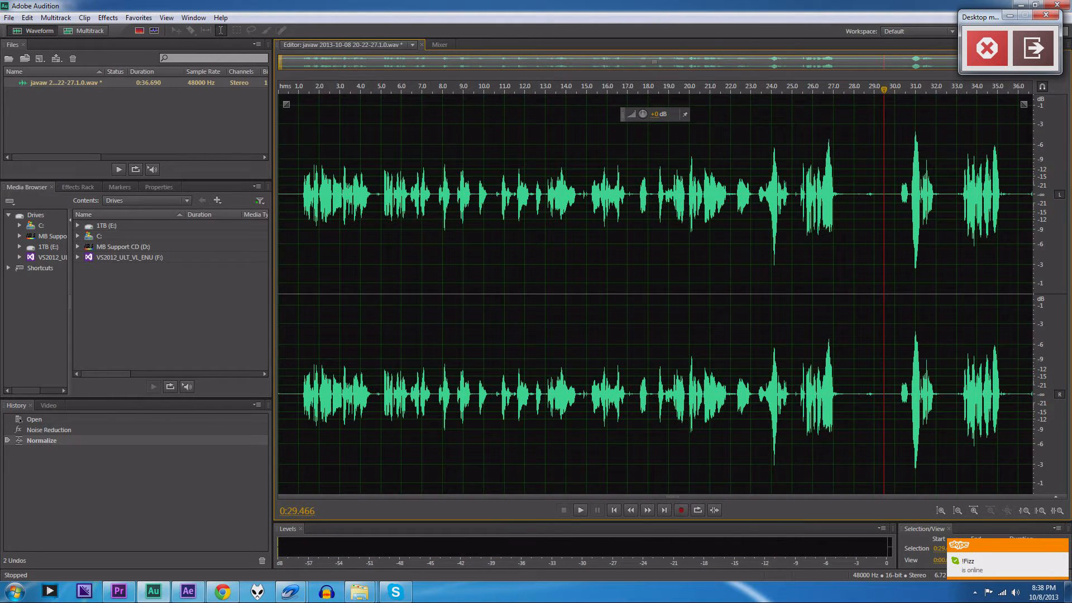
pyautogui.moveTo(883, 89); pyautogui.dragTo(294, 89)
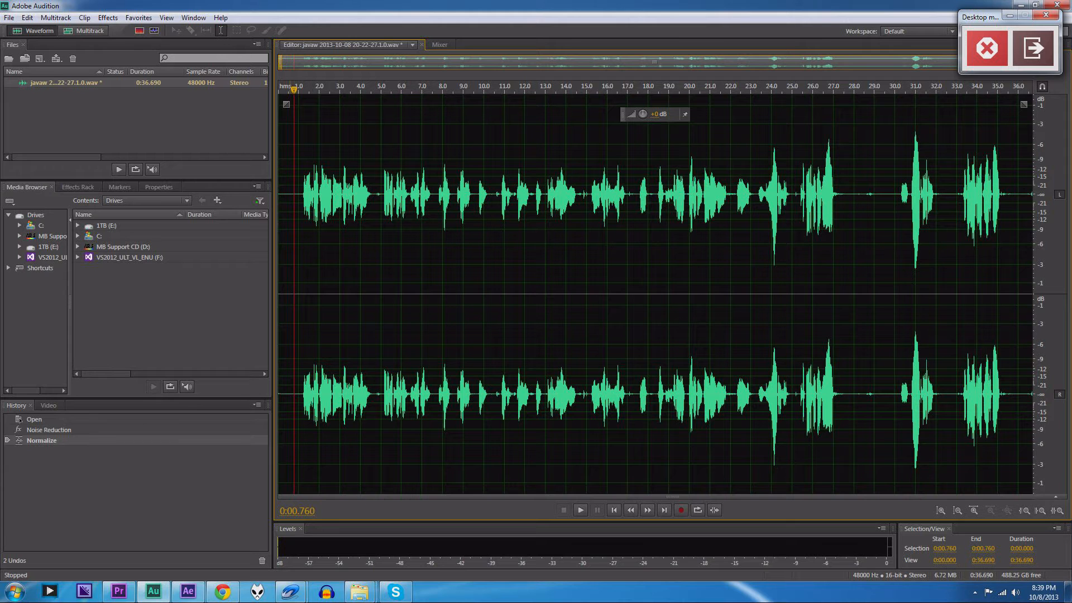
pyautogui.click(9, 17)
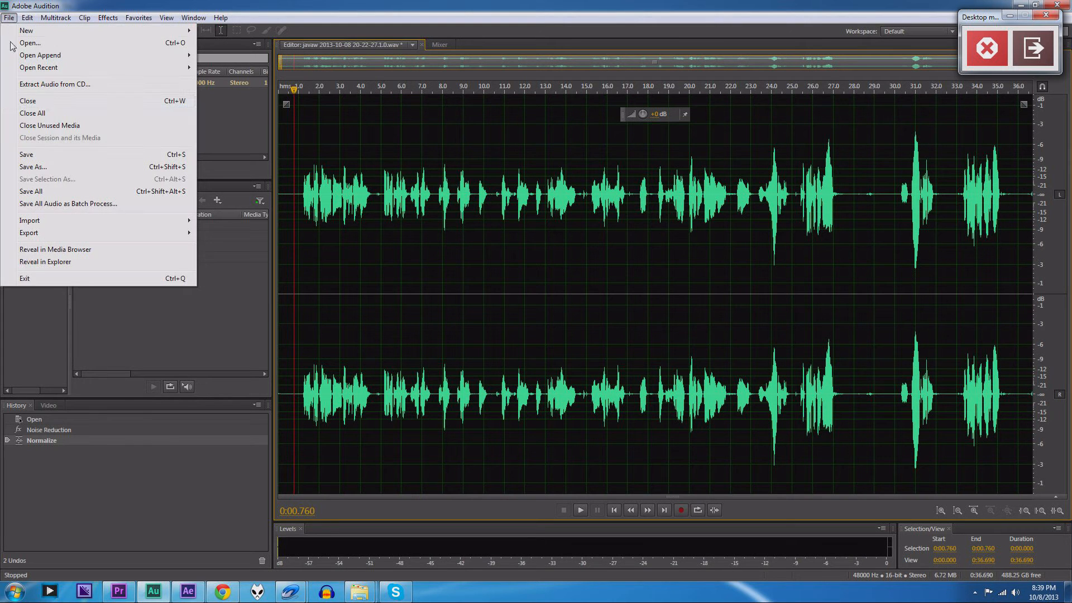
pyautogui.click(93, 167)
pyautogui.click(551, 230)
pyautogui.write('_edited.wav')
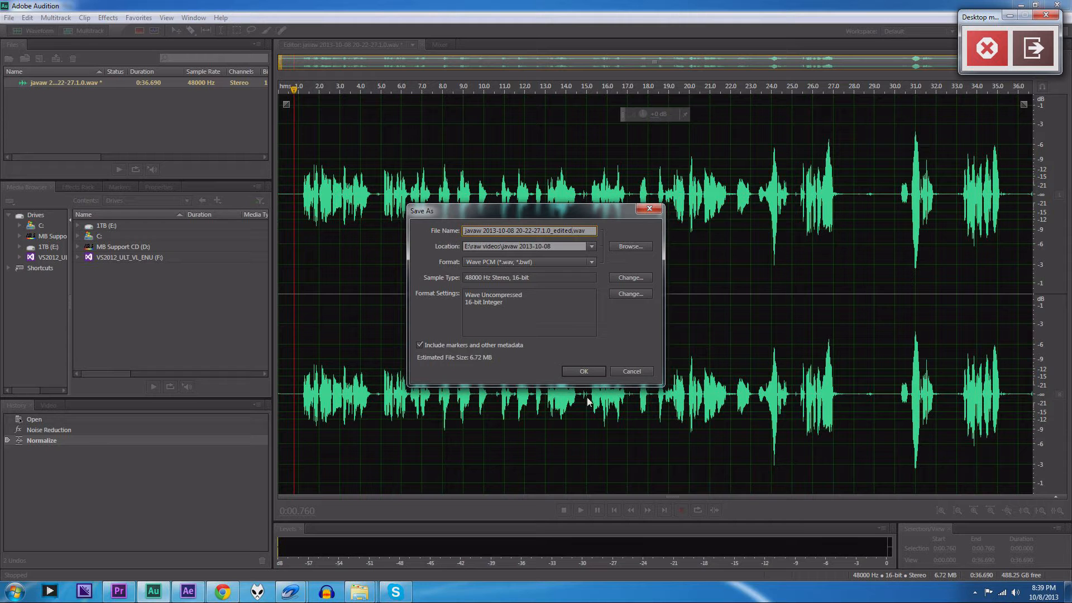
pyautogui.click(583, 372)
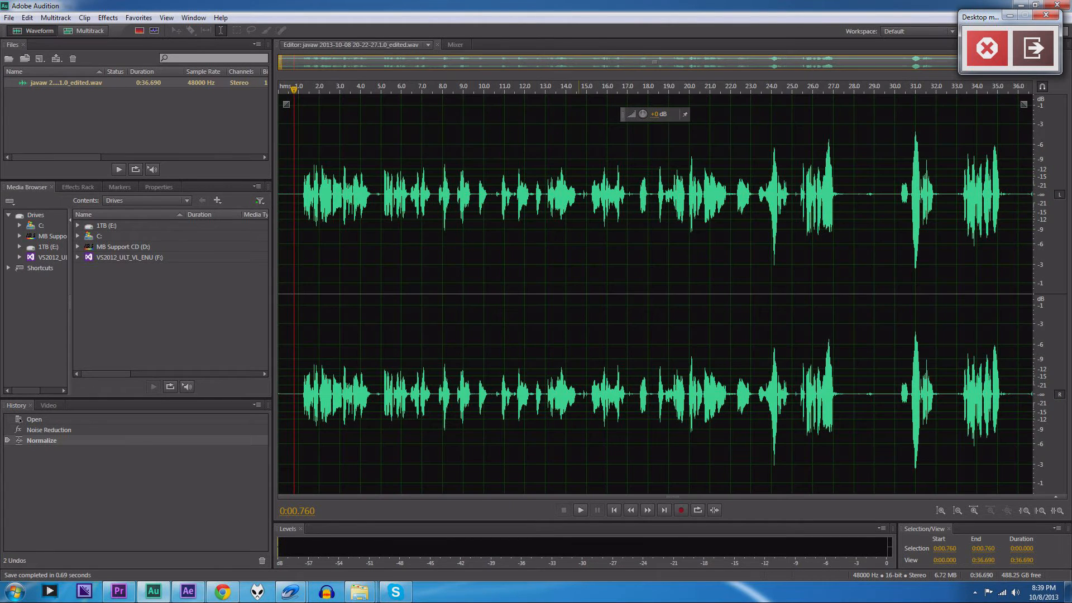
# Show the edited WAV in the recording folder with its full file name readable, and close Adobe Audition.
pyautogui.moveTo(359, 592)
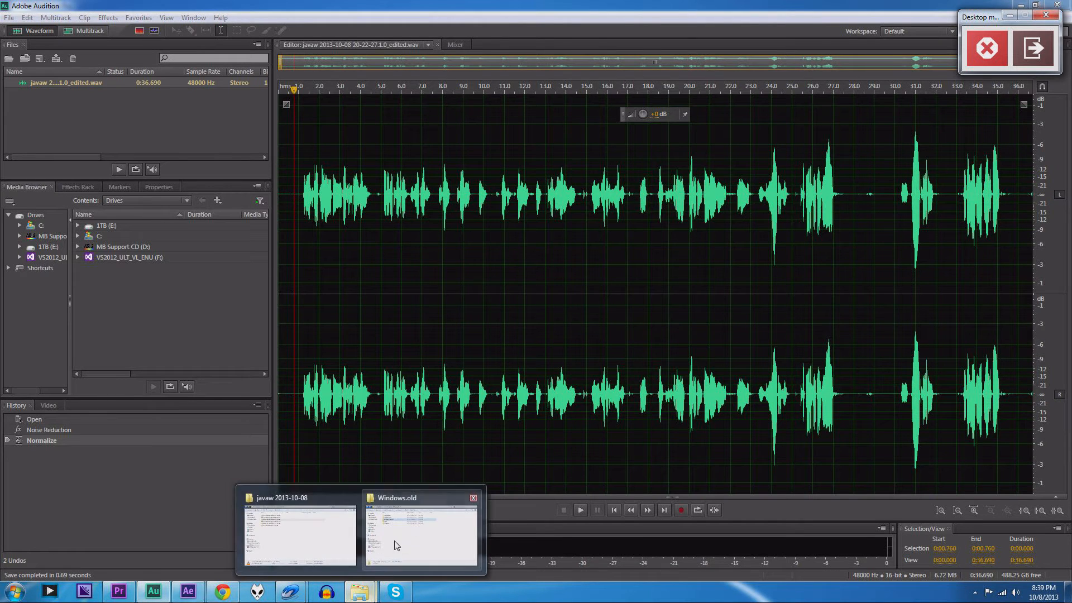
pyautogui.click(305, 520)
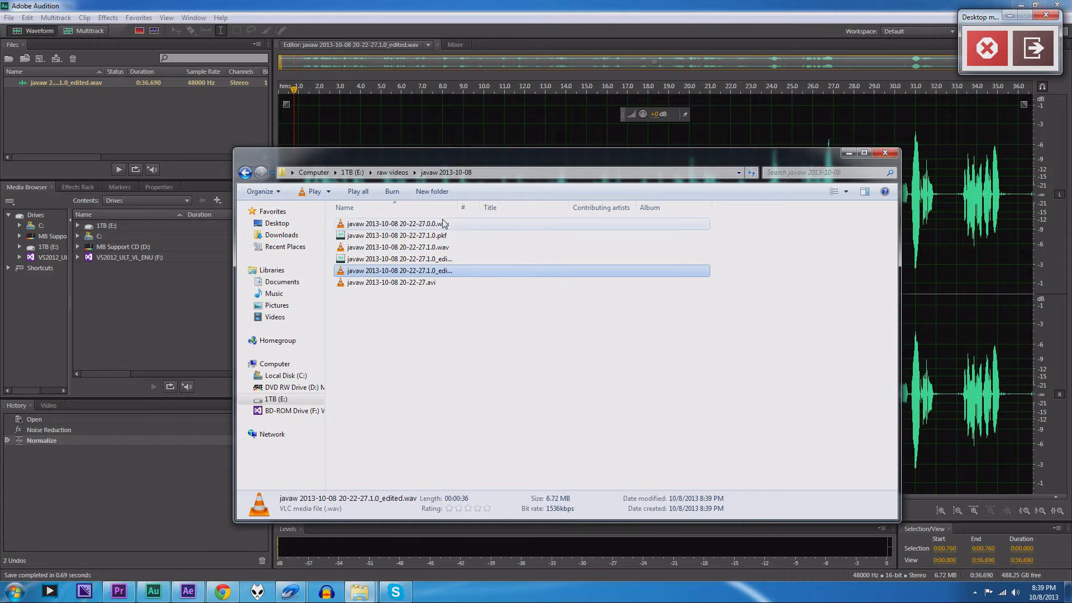
pyautogui.moveTo(459, 207); pyautogui.dragTo(488, 207)
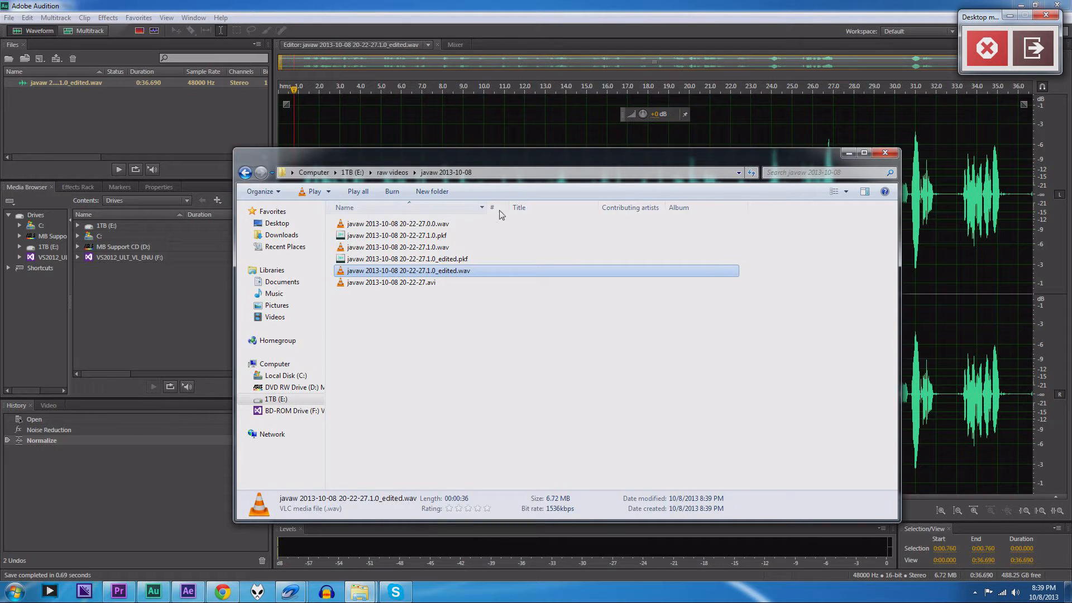
pyautogui.click(1057, 5)
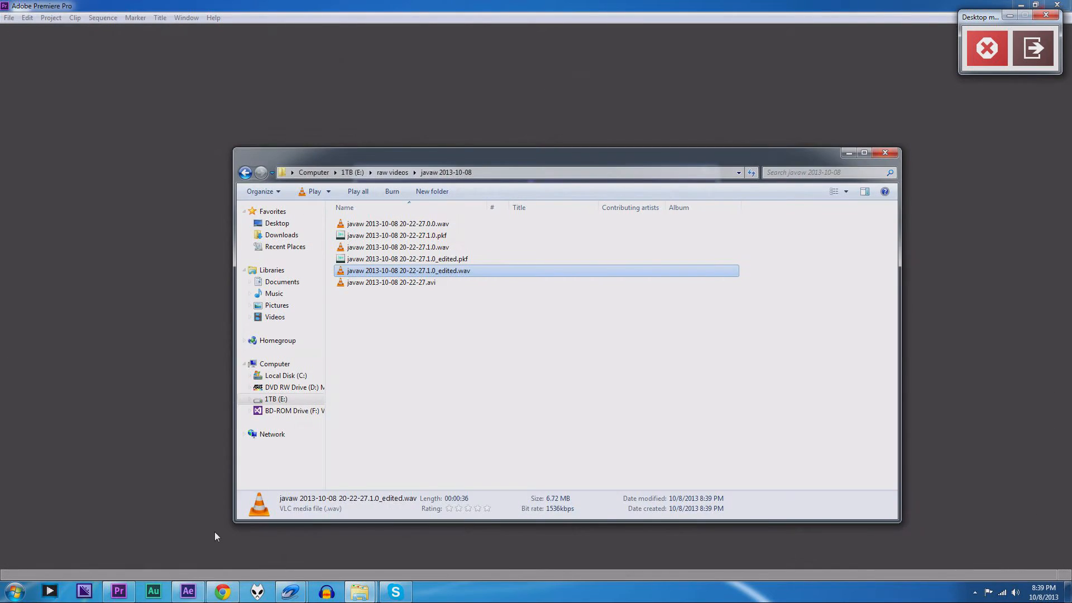
# Switch to Adobe Premiere Pro and create a new project named Minecraft in the default location.
pyautogui.click(302, 5)
pyautogui.click(458, 348)
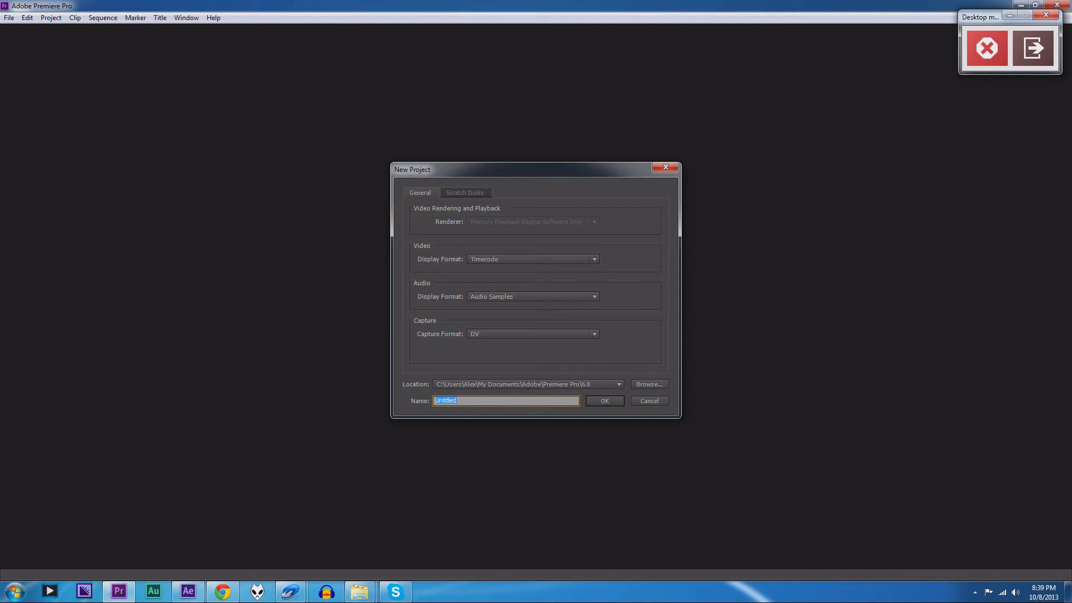
pyautogui.write('Minecraft')
pyautogui.click(611, 402)
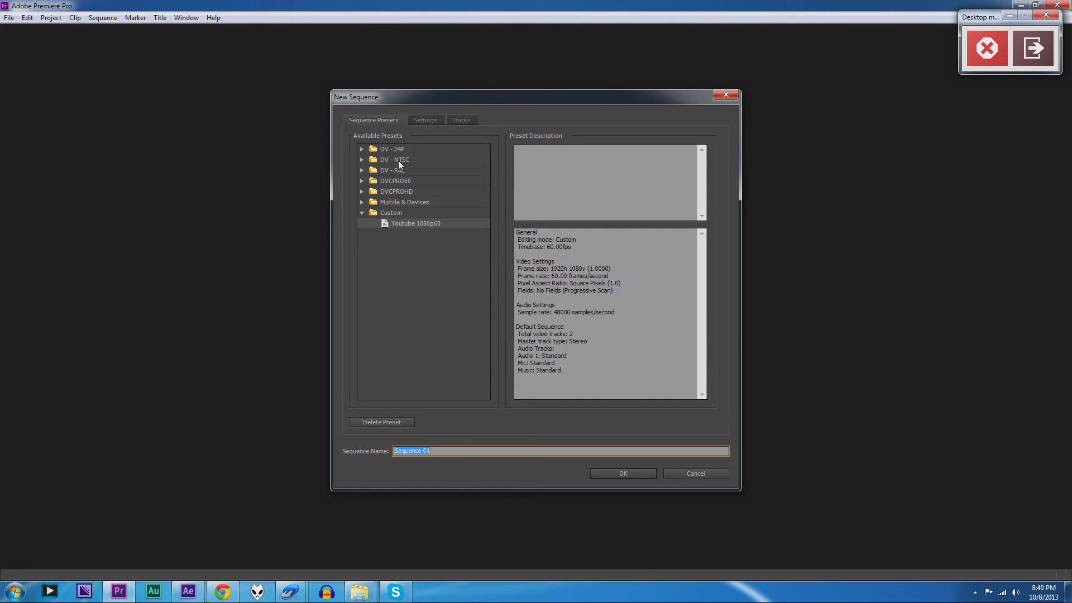
# Review the custom Youtube 1080p60 sequence preset, including its frame size, frame rate, pixel aspect ratio and audio tracks.
pyautogui.doubleClick(555, 277)
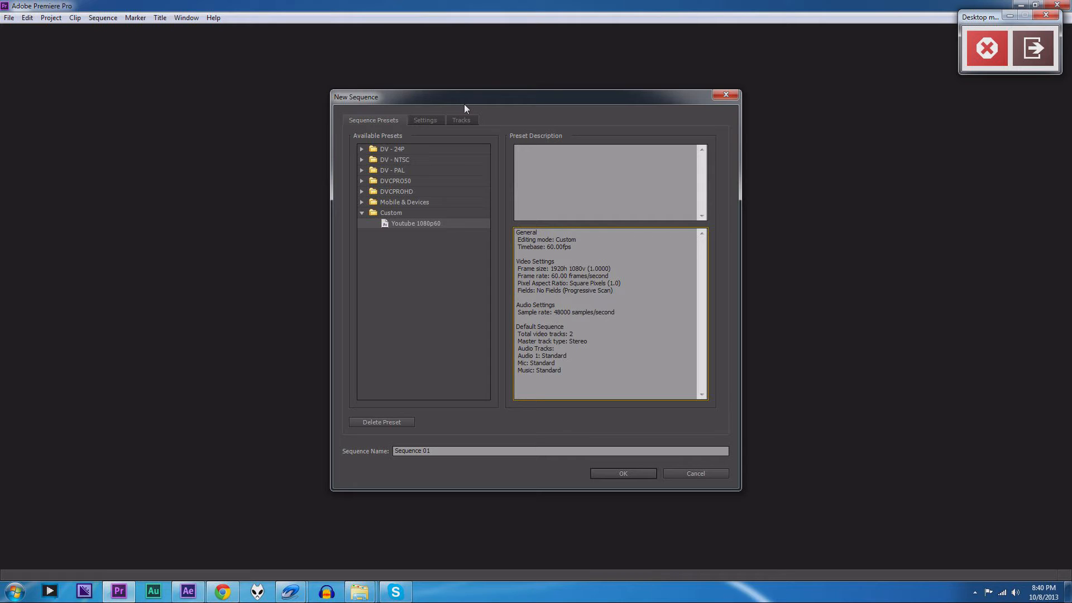
pyautogui.click(429, 122)
pyautogui.click(392, 122)
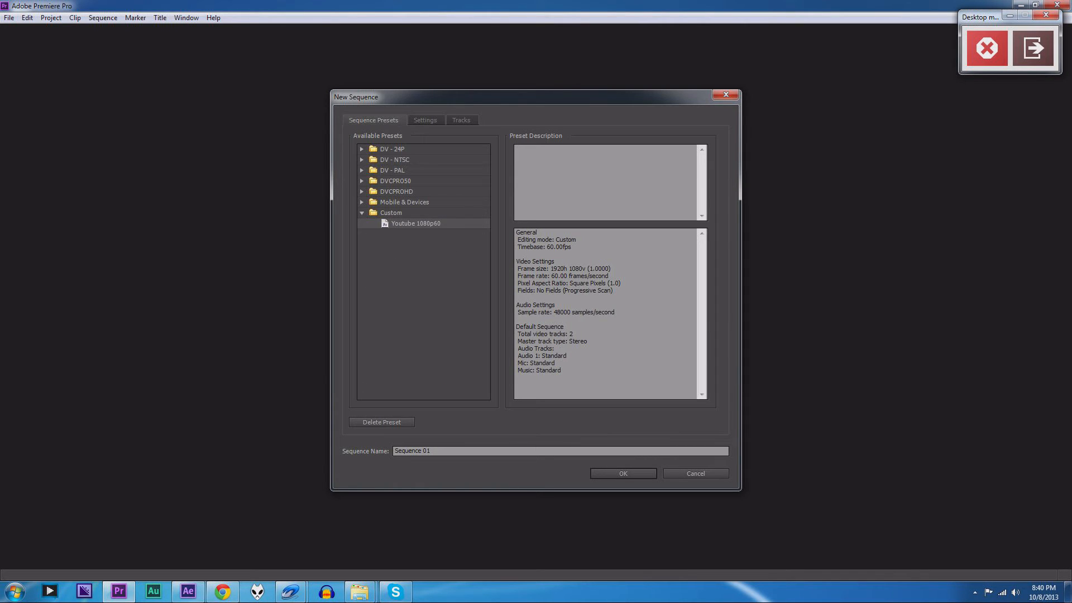
pyautogui.moveTo(551, 269); pyautogui.dragTo(583, 275)
pyautogui.click(609, 273)
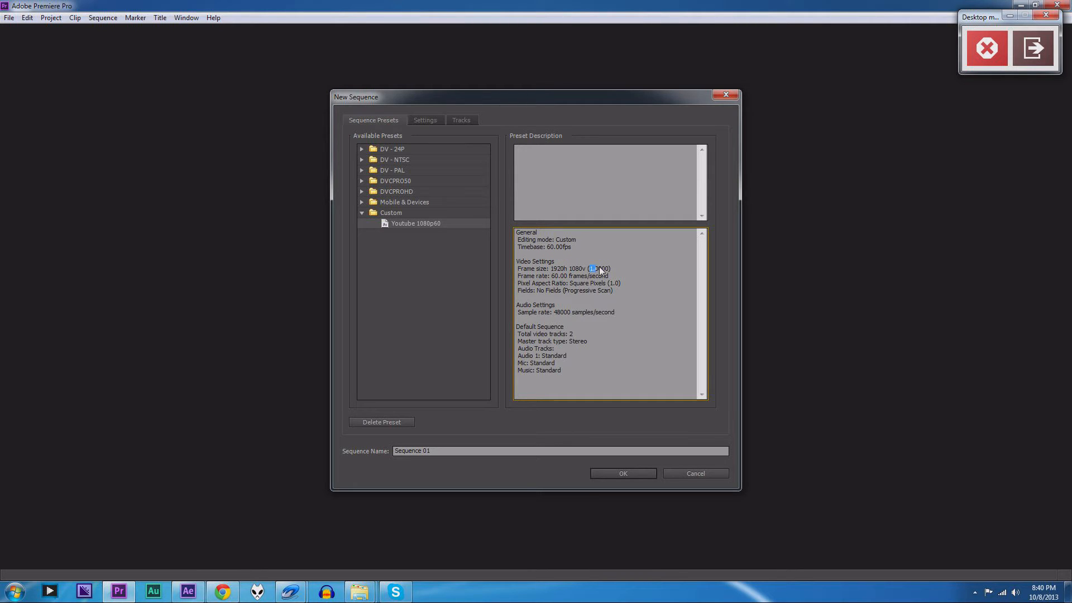
pyautogui.doubleClick(601, 269)
pyautogui.moveTo(550, 283); pyautogui.dragTo(565, 277)
pyautogui.click(558, 283)
pyautogui.click(580, 342)
pyautogui.moveTo(542, 357); pyautogui.dragTo(556, 363)
pyautogui.click(578, 357)
pyautogui.click(569, 364)
# Create the sequence Sequence 01 from the custom Youtube 1080p60 preset.
pyautogui.click(614, 472)
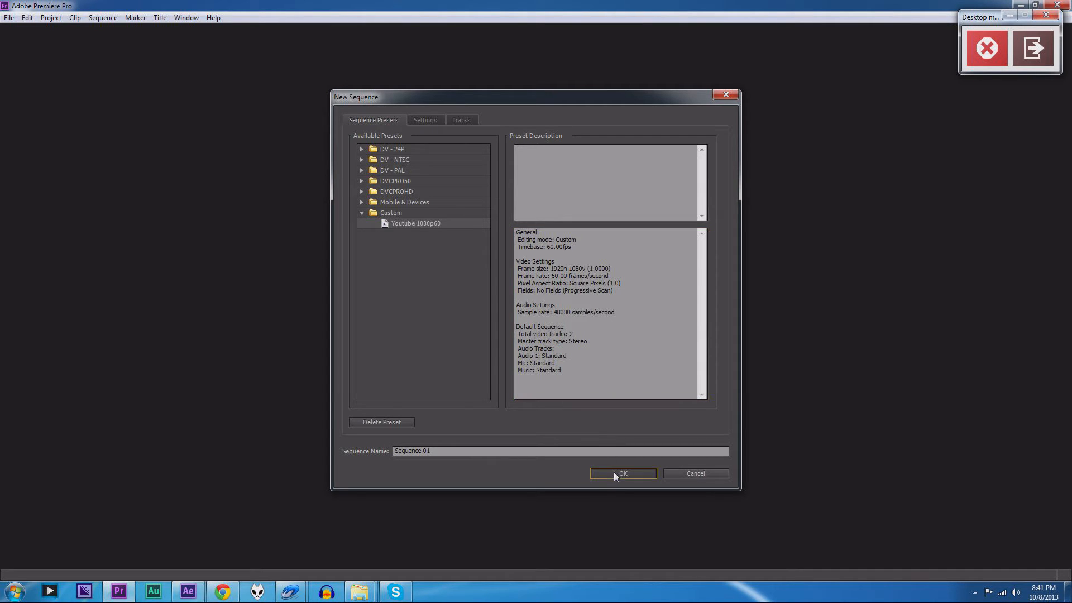
pyautogui.click(611, 476)
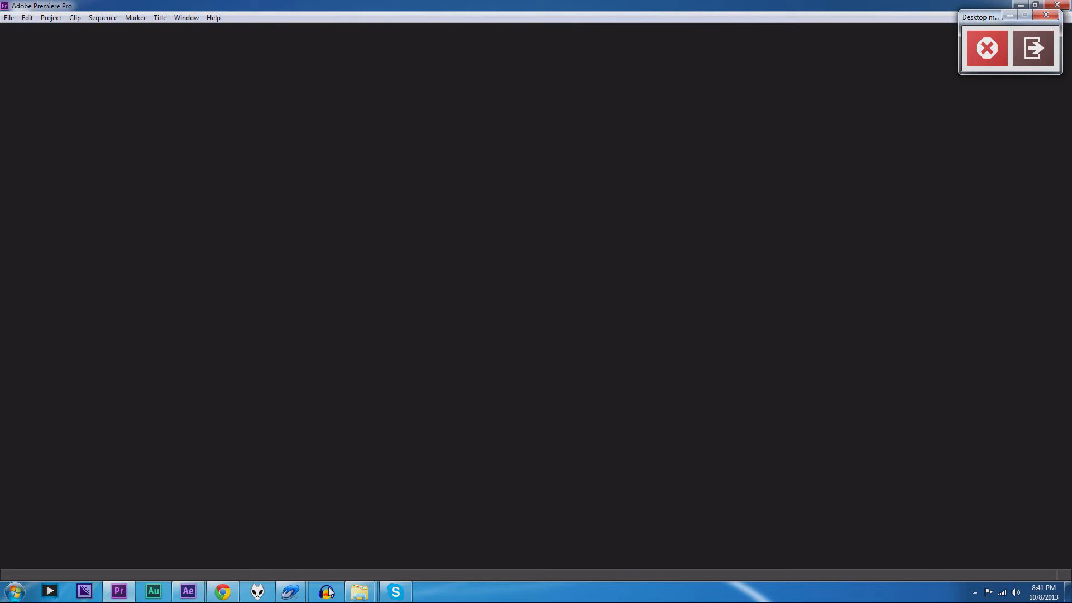
# Bring the javaw 2013-10-08 recording folder in front of the Premiere Pro project, and minimize the Windows.old folder window.
pyautogui.moveTo(369, 597)
pyautogui.click(313, 518)
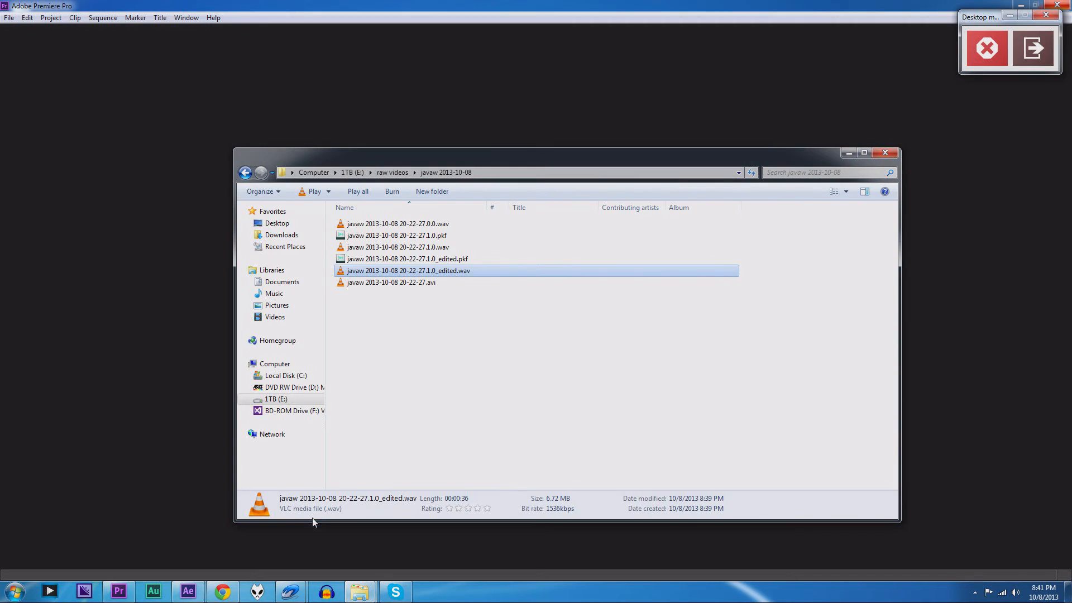
pyautogui.click(428, 538)
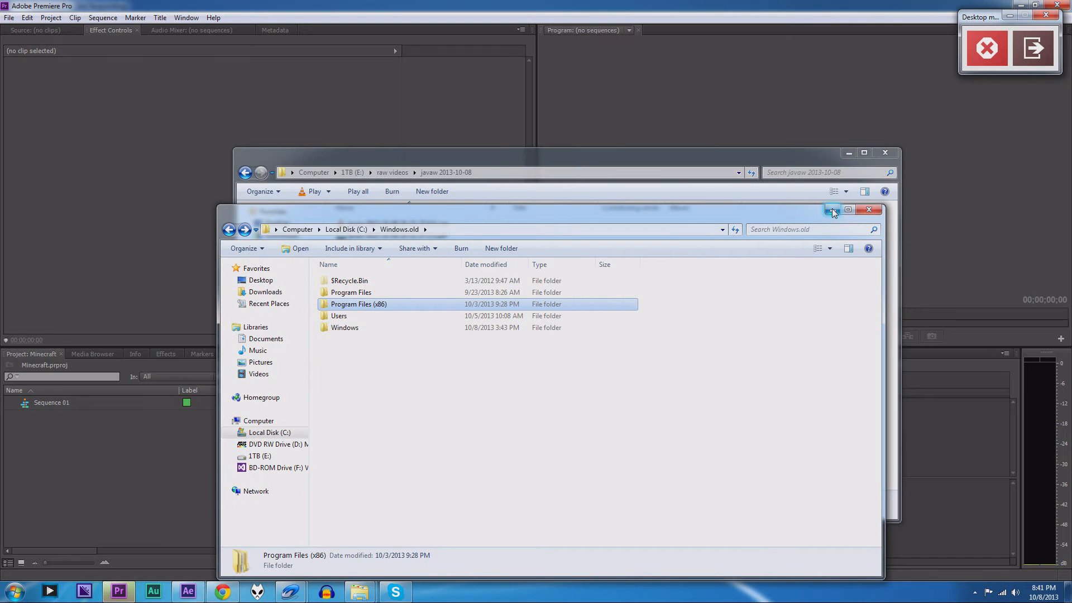
pyautogui.click(832, 210)
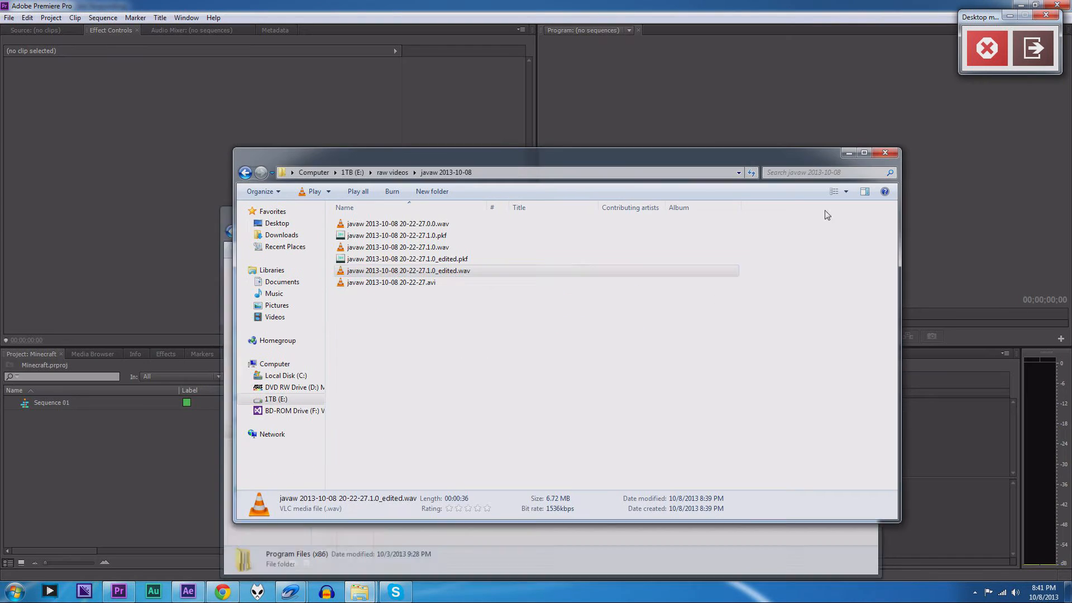
pyautogui.moveTo(467, 156); pyautogui.dragTo(626, 145)
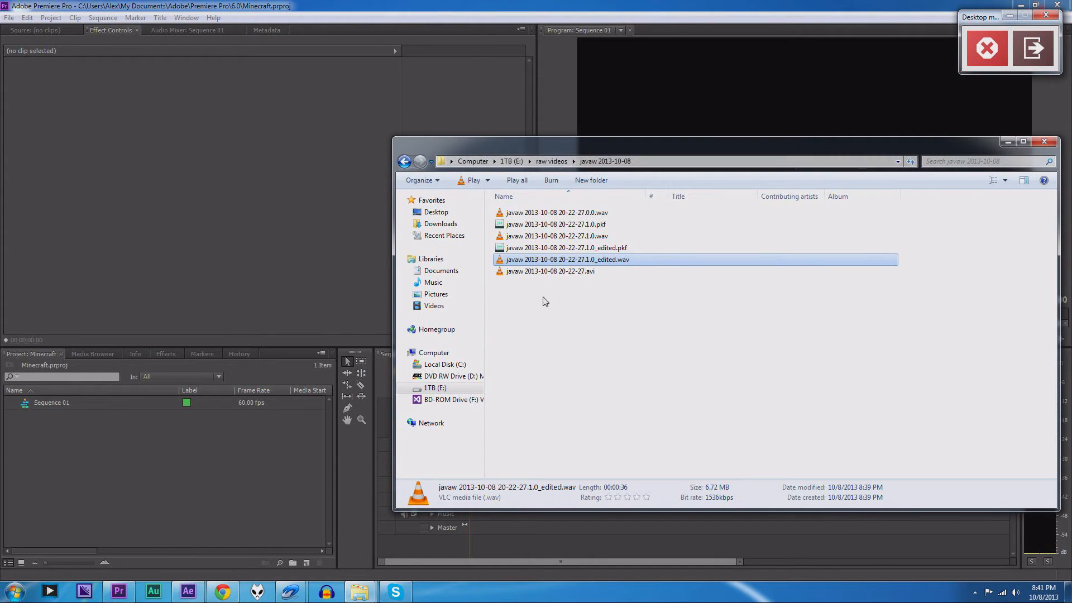
pyautogui.click(545, 213)
pyautogui.keyDown('ctrl'); pyautogui.click(614, 251); pyautogui.keyUp('ctrl')
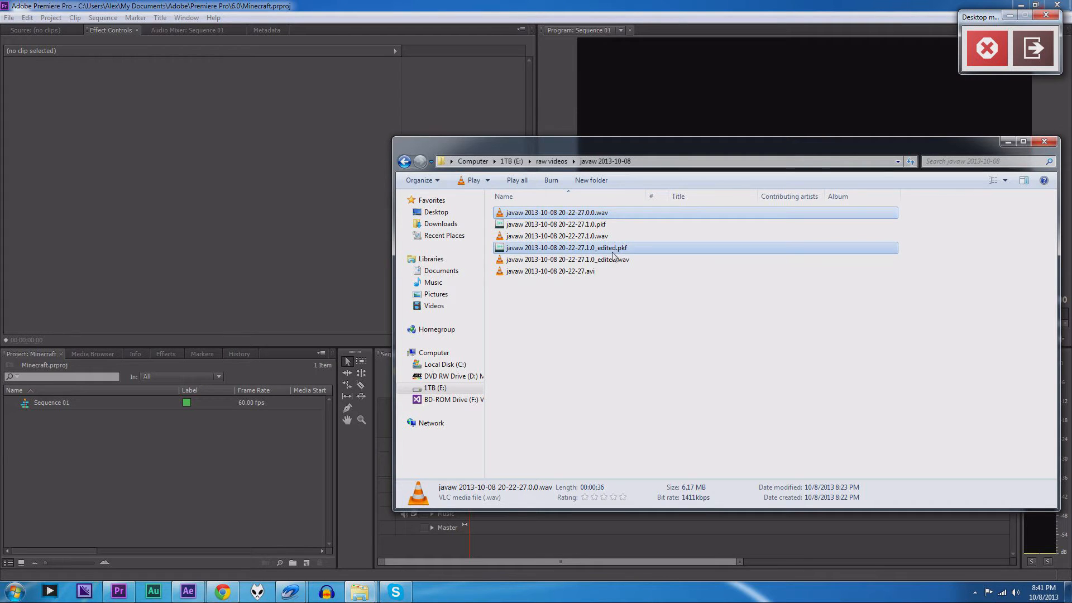
pyautogui.click(610, 259)
pyautogui.keyDown('ctrl'); pyautogui.click(610, 212); pyautogui.keyUp('ctrl')
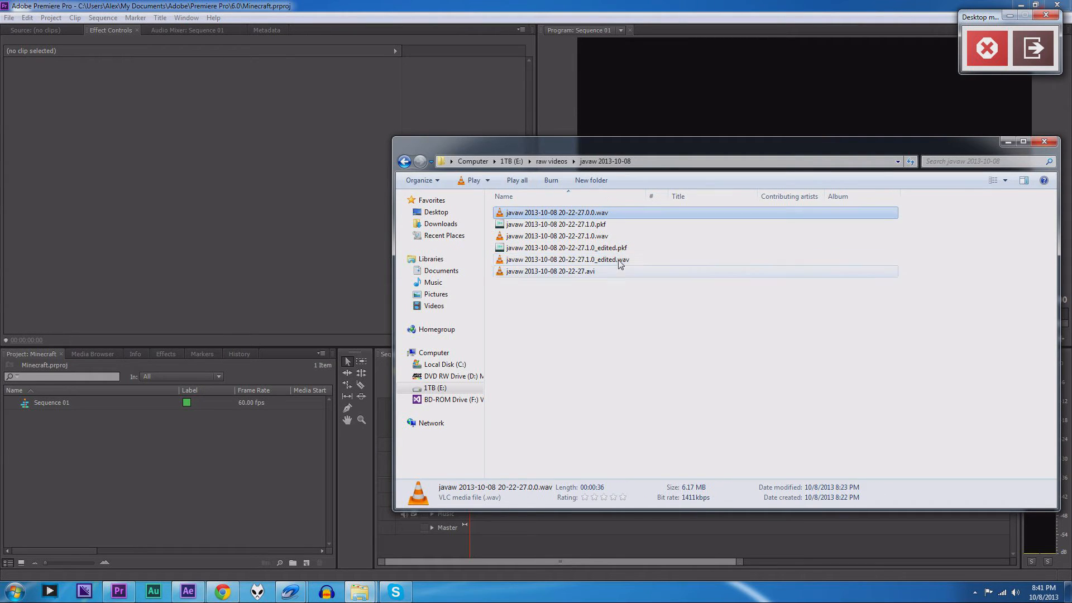
pyautogui.keyDown('ctrl'); pyautogui.click(610, 272); pyautogui.keyUp('ctrl')
pyautogui.moveTo(607, 216); pyautogui.dragTo(234, 453)
pyautogui.click(581, 331)
pyautogui.click(1008, 143)
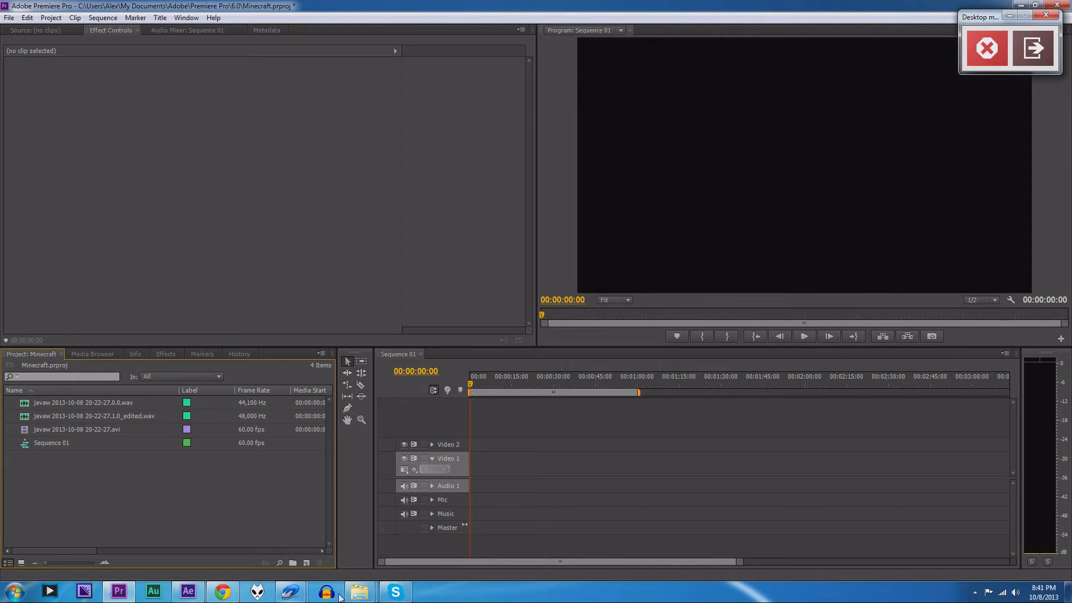
# Import outro.png from the images folder inside video assets on the 1TB (E:) drive into the Premiere Pro project.
pyautogui.moveTo(359, 592)
pyautogui.click(311, 531)
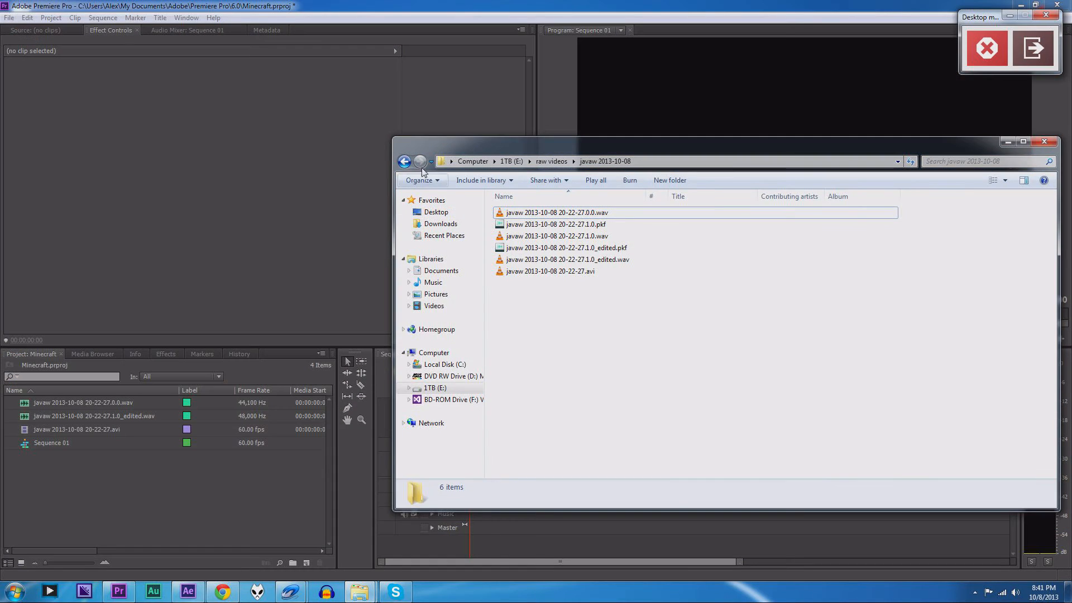
pyautogui.click(404, 161)
pyautogui.click(408, 164)
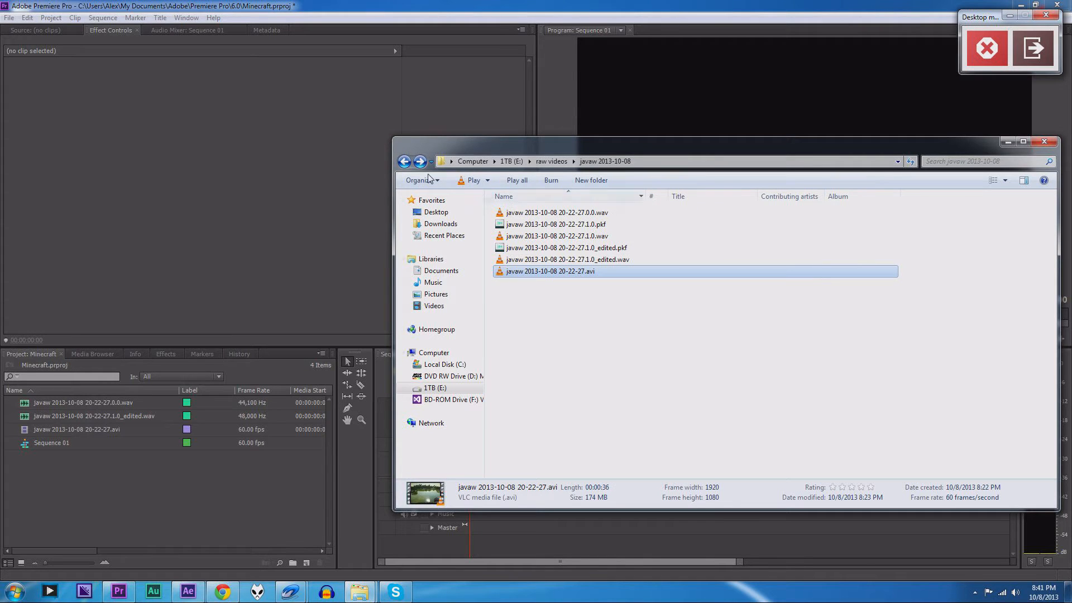
pyautogui.click(510, 162)
pyautogui.scroll(-2, 552, 291)
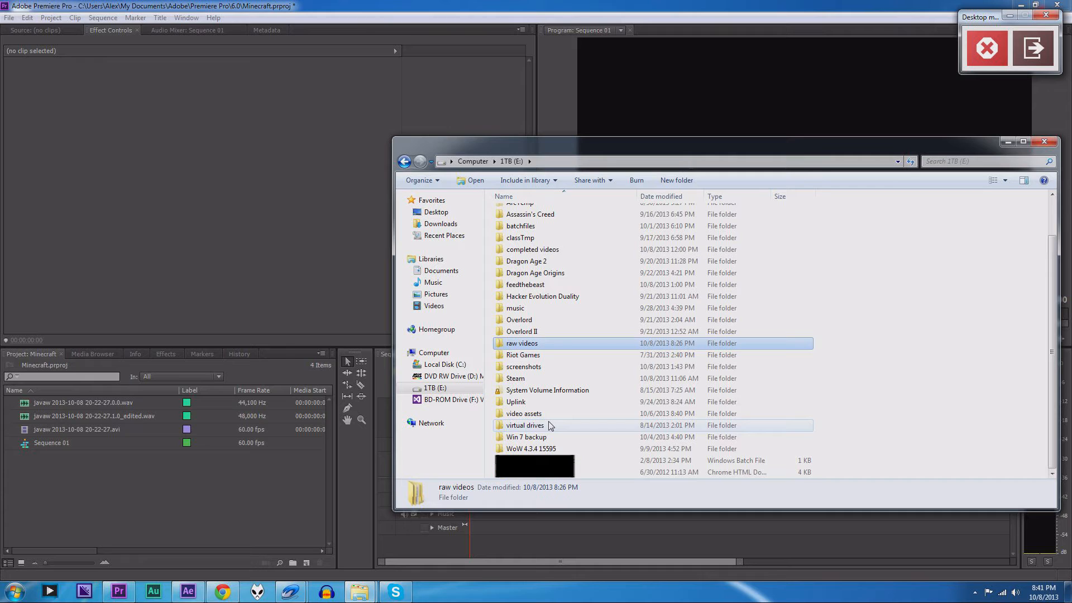
pyautogui.moveTo(550, 426)
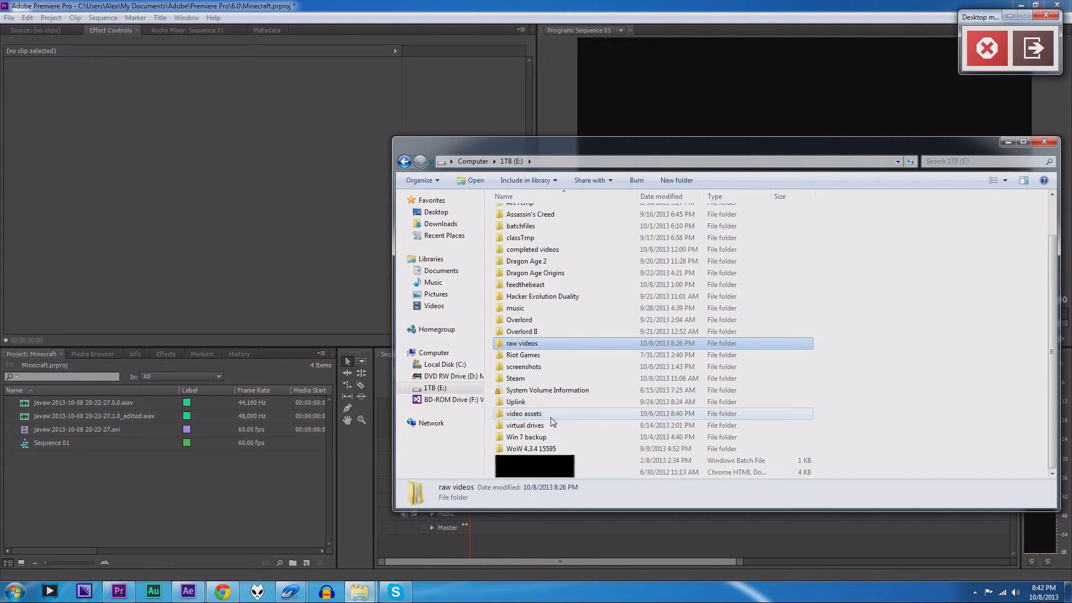
pyautogui.doubleClick(550, 418)
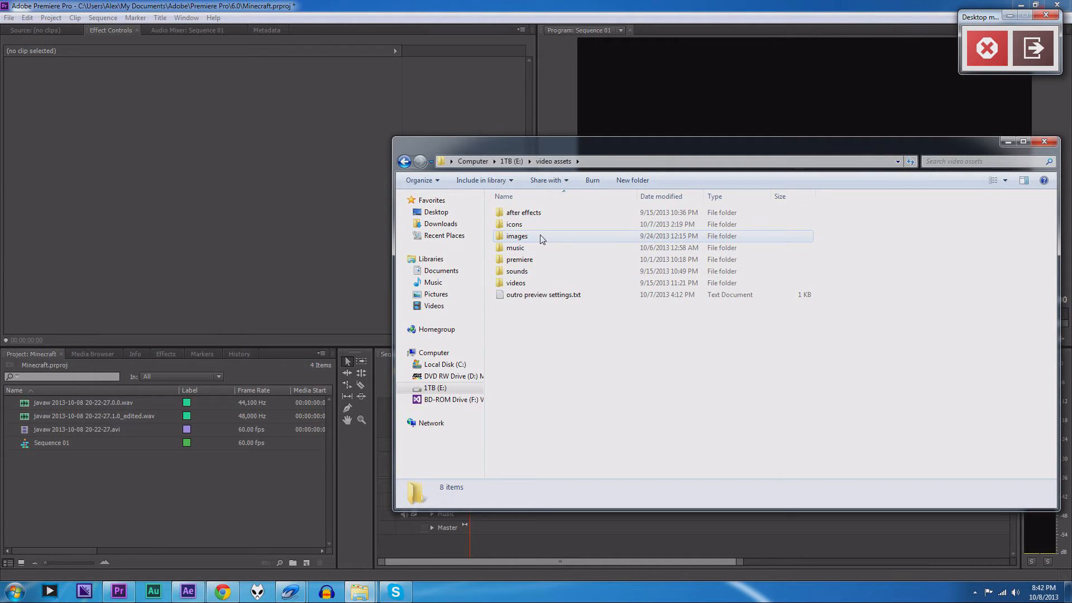
pyautogui.doubleClick(540, 239)
pyautogui.moveTo(585, 230); pyautogui.dragTo(197, 500)
# Import Intro.mp4 from the videos folder inside video assets into the project.
pyautogui.click(406, 161)
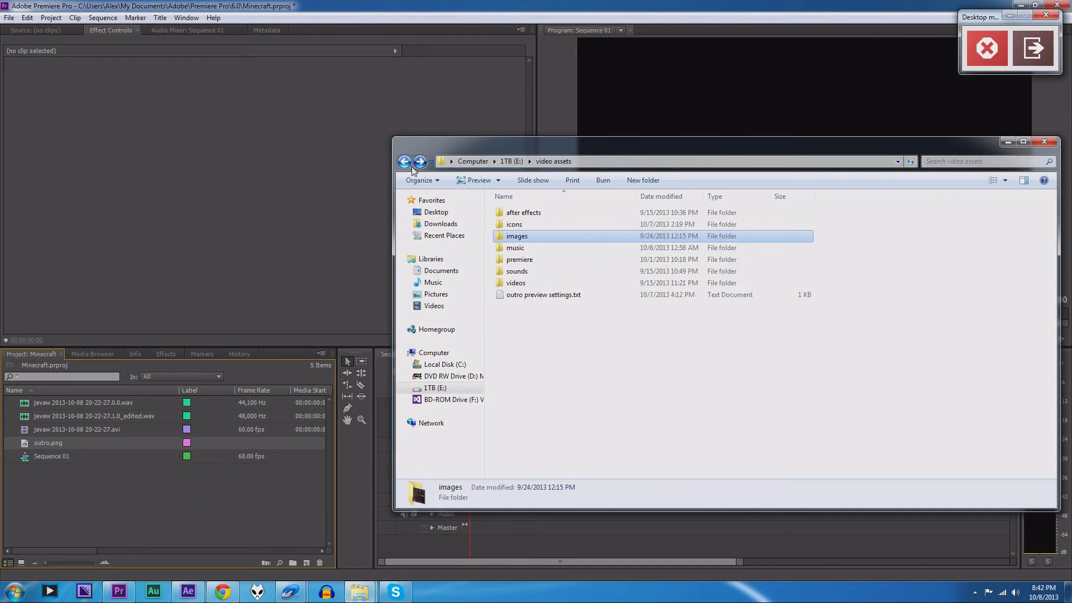
pyautogui.doubleClick(544, 283)
pyautogui.moveTo(584, 211); pyautogui.dragTo(264, 500)
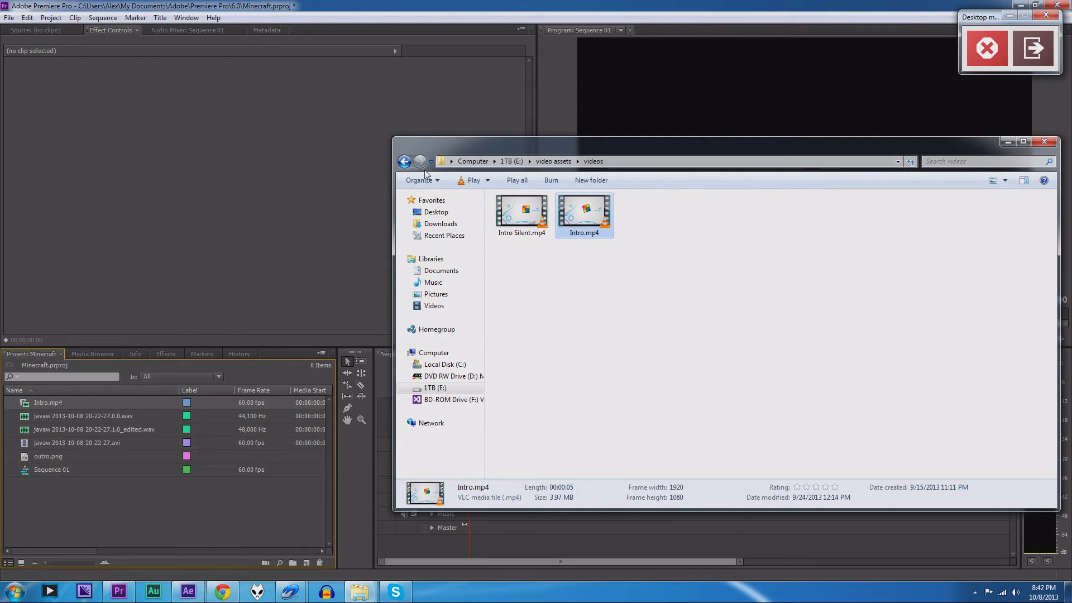
# Review the tracks in the video assets music folder with the name column widened, and minimize the folder window.
pyautogui.click(404, 161)
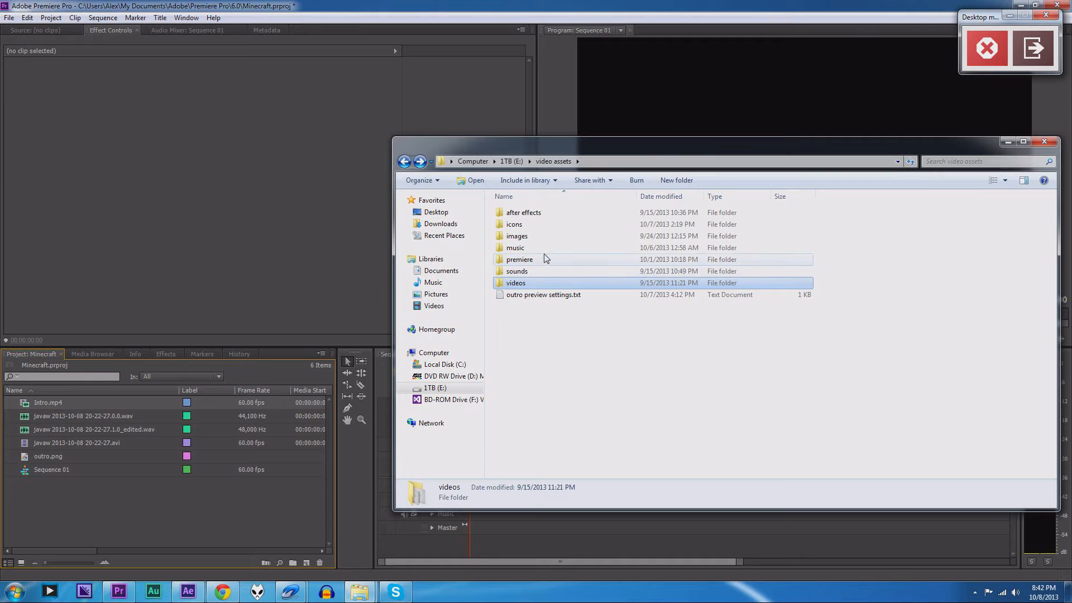
pyautogui.doubleClick(544, 247)
pyautogui.click(164, 540)
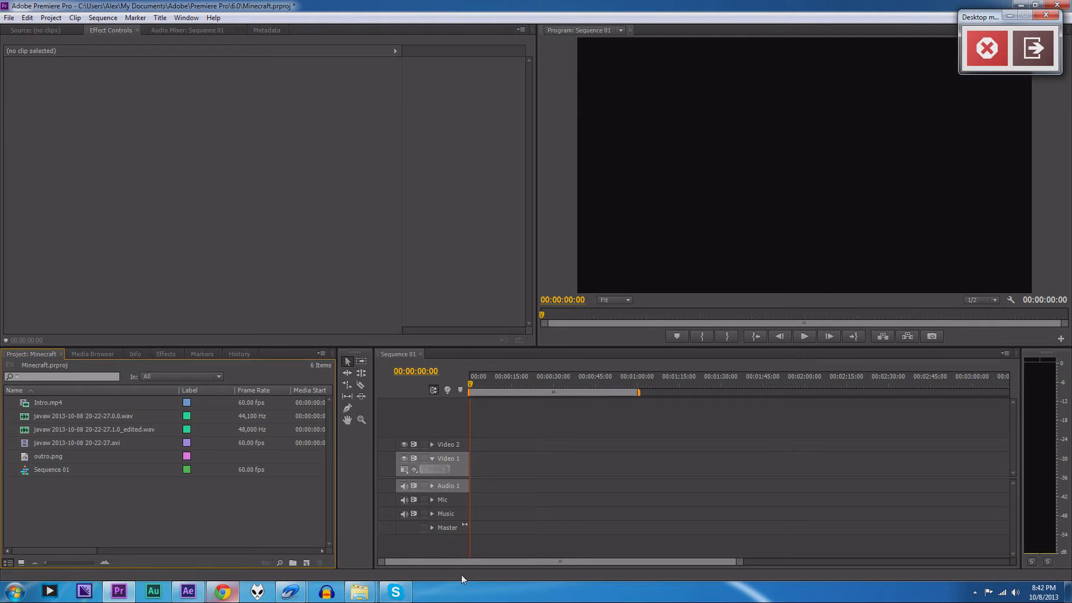
pyautogui.click(360, 592)
pyautogui.click(329, 530)
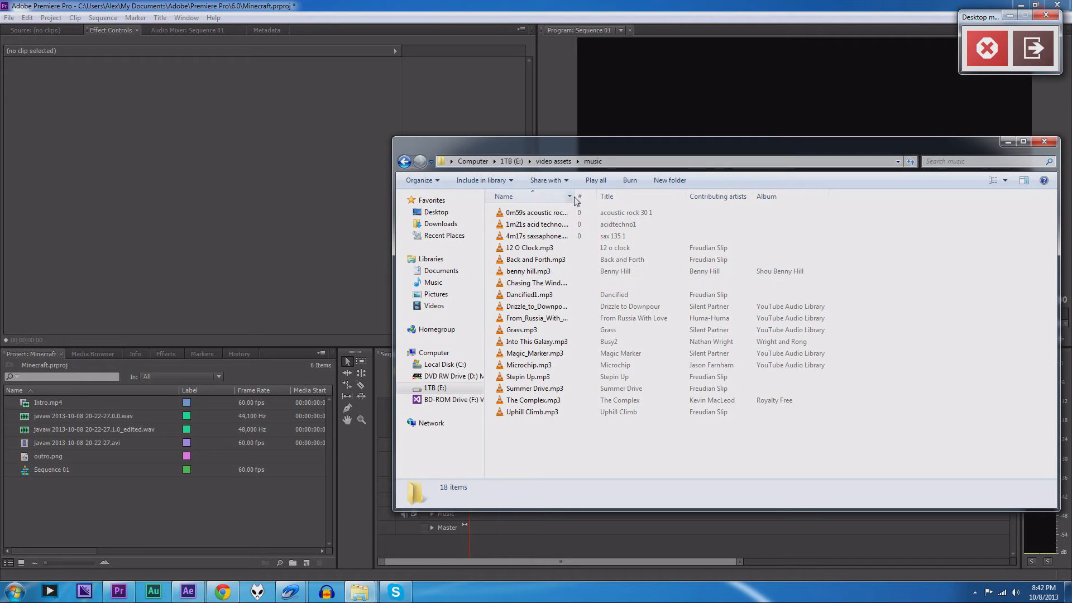
pyautogui.moveTo(574, 196); pyautogui.dragTo(610, 196)
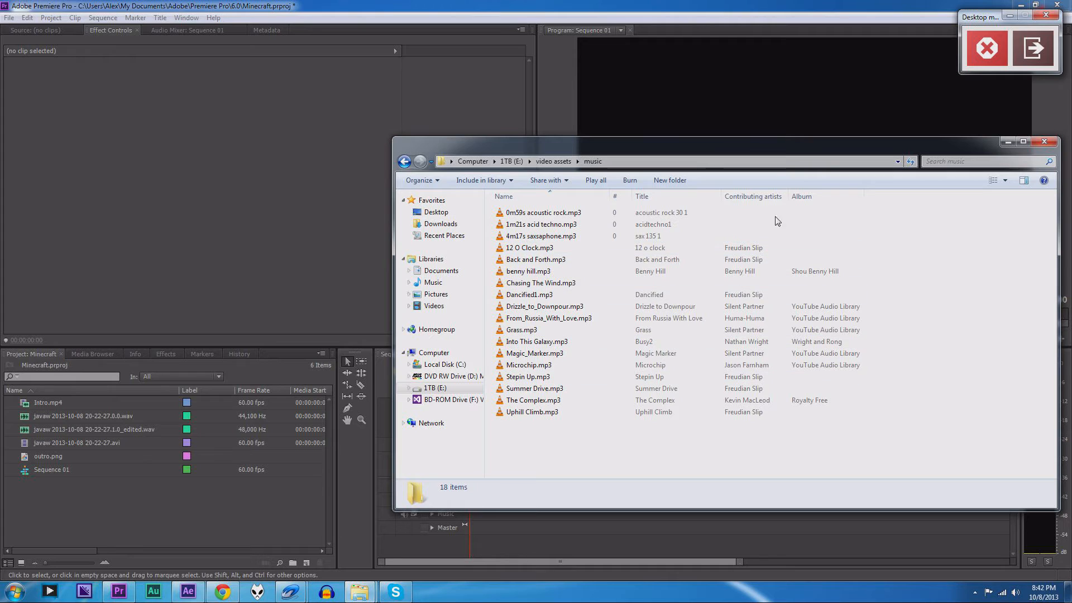
pyautogui.click(1009, 142)
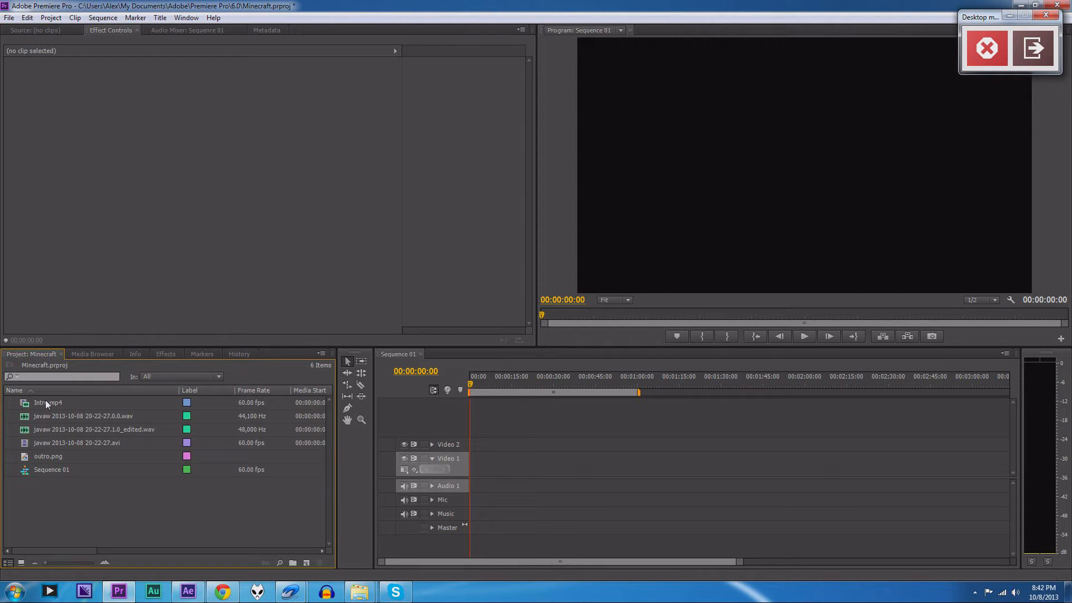
# Place Intro.mp4 followed by the AVI recording on Video 1, with the 0.0.wav game audio aligned under the recording on Audio 1.
pyautogui.moveTo(46, 400); pyautogui.dragTo(475, 475)
pyautogui.moveTo(46, 440); pyautogui.dragTo(491, 473)
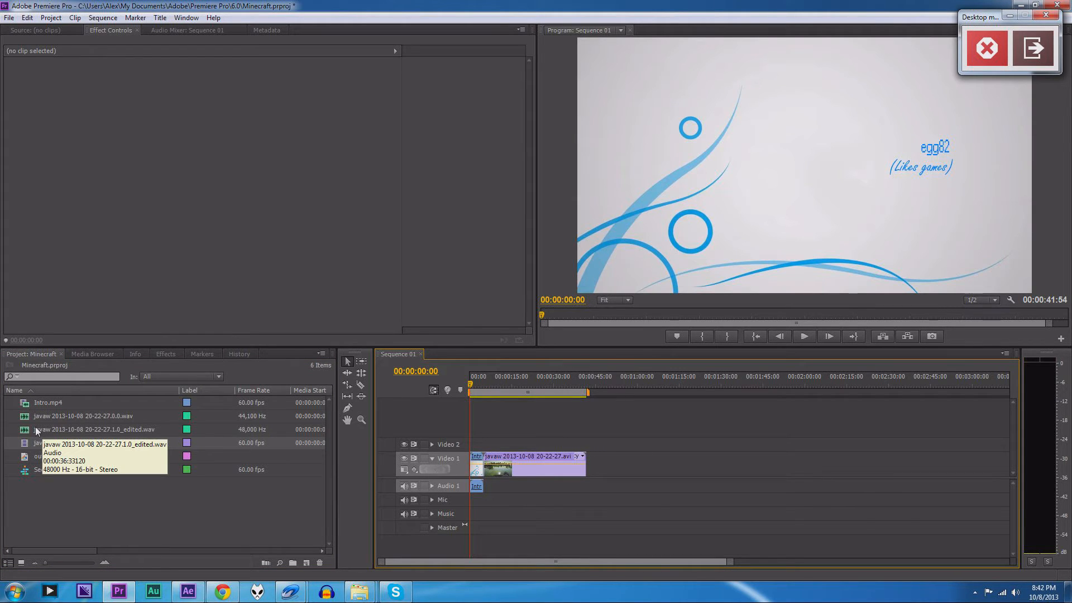
pyautogui.moveTo(39, 416); pyautogui.dragTo(499, 483)
pyautogui.moveTo(559, 381); pyautogui.dragTo(490, 394)
pyautogui.moveTo(550, 389); pyautogui.dragTo(494, 390)
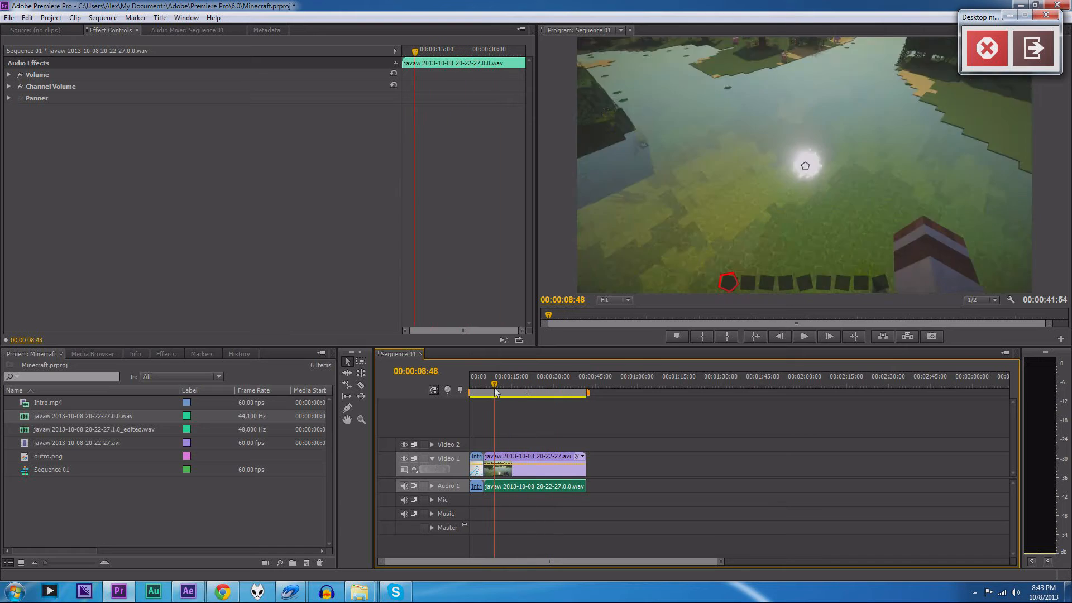
# Place the 1.0_edited.wav voice recording on the Mic track, aligned with the start of the gameplay clip.
pyautogui.click(365, 419)
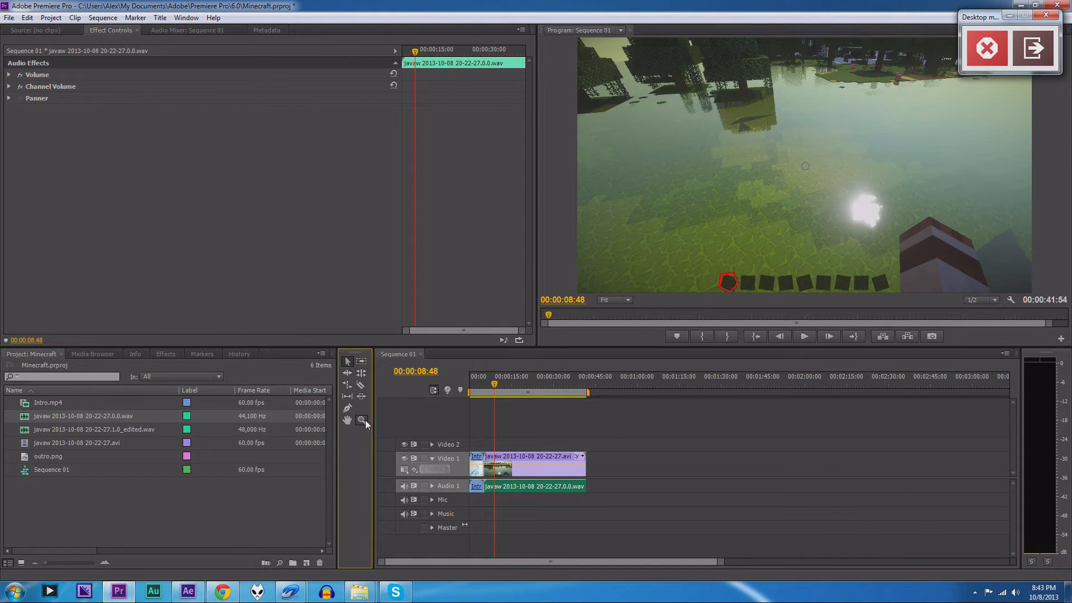
pyautogui.click(494, 426)
pyautogui.click(531, 428)
pyautogui.click(348, 361)
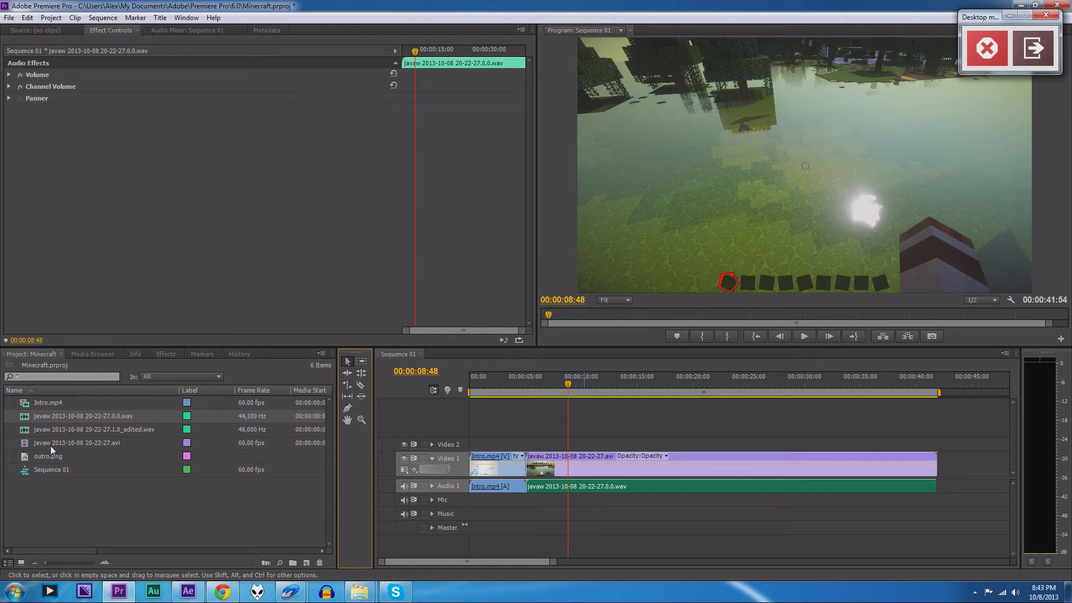
pyautogui.moveTo(59, 429); pyautogui.dragTo(527, 500)
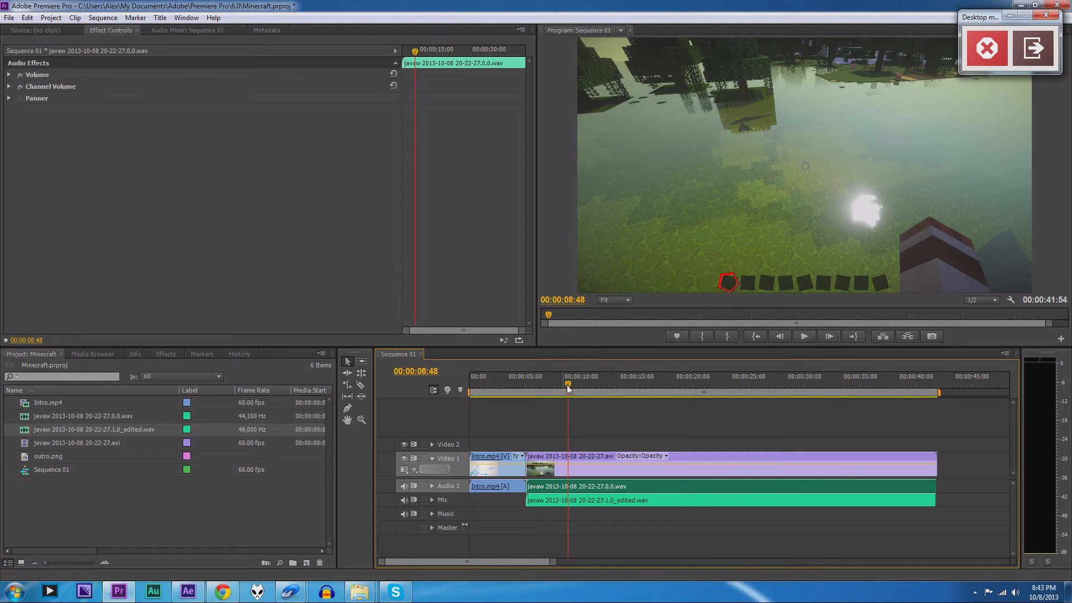
# Link the gameplay video clip on Video 1 with its 0.0.wav game audio on Audio 1.
pyautogui.moveTo(631, 443); pyautogui.dragTo(691, 454)
pyautogui.rightClick(701, 460)
pyautogui.click(765, 141)
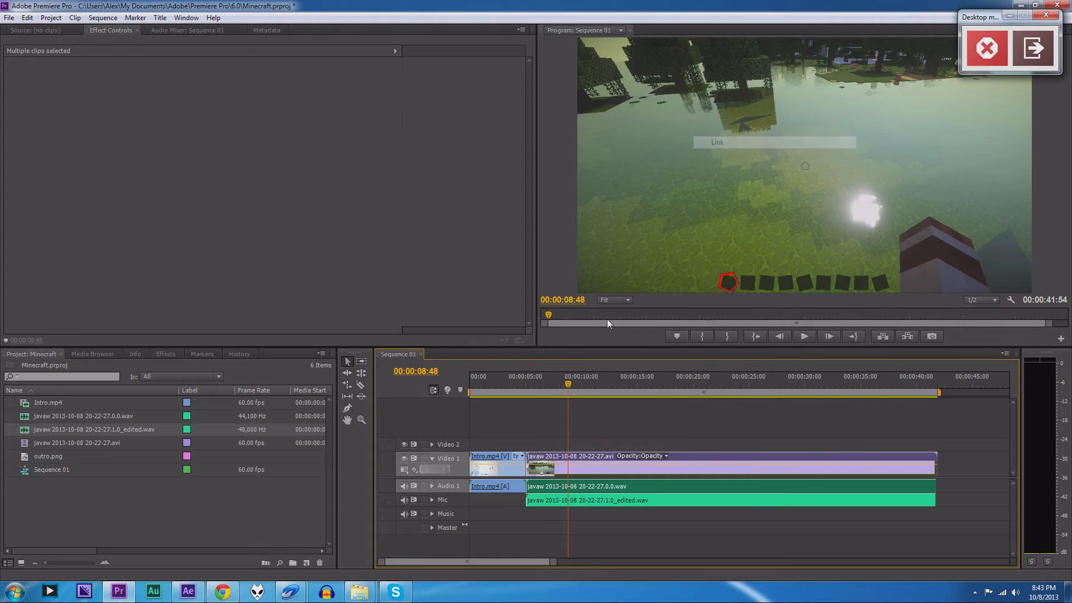
pyautogui.click(584, 422)
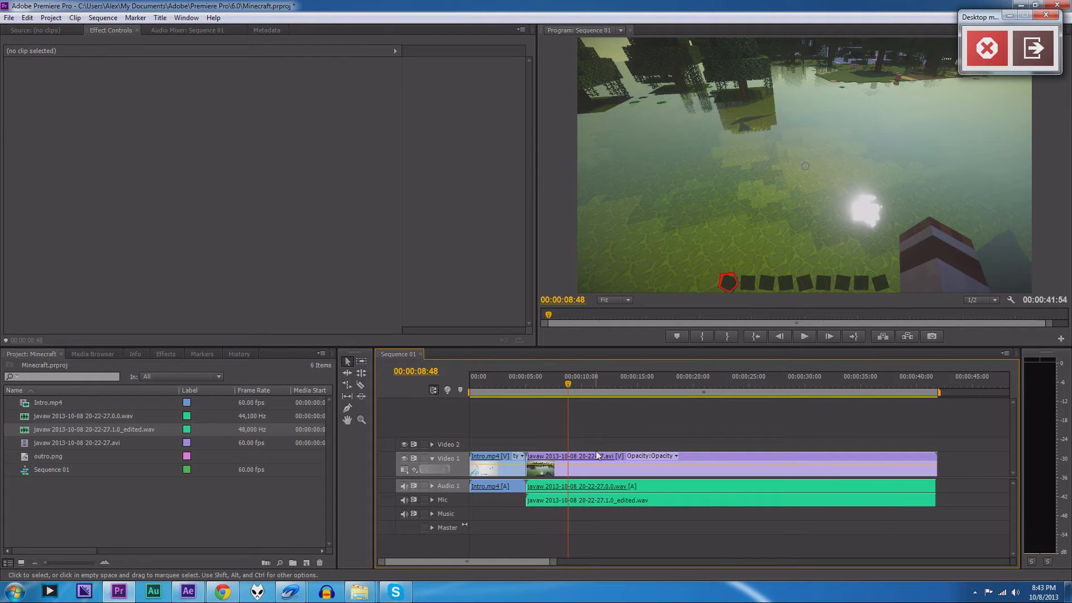
# Try moving the linked gameplay clip on the timeline, and undo the move.
pyautogui.click(618, 458)
pyautogui.moveTo(662, 452); pyautogui.dragTo(674, 433)
pyautogui.hotkey('ctrl', 'z')
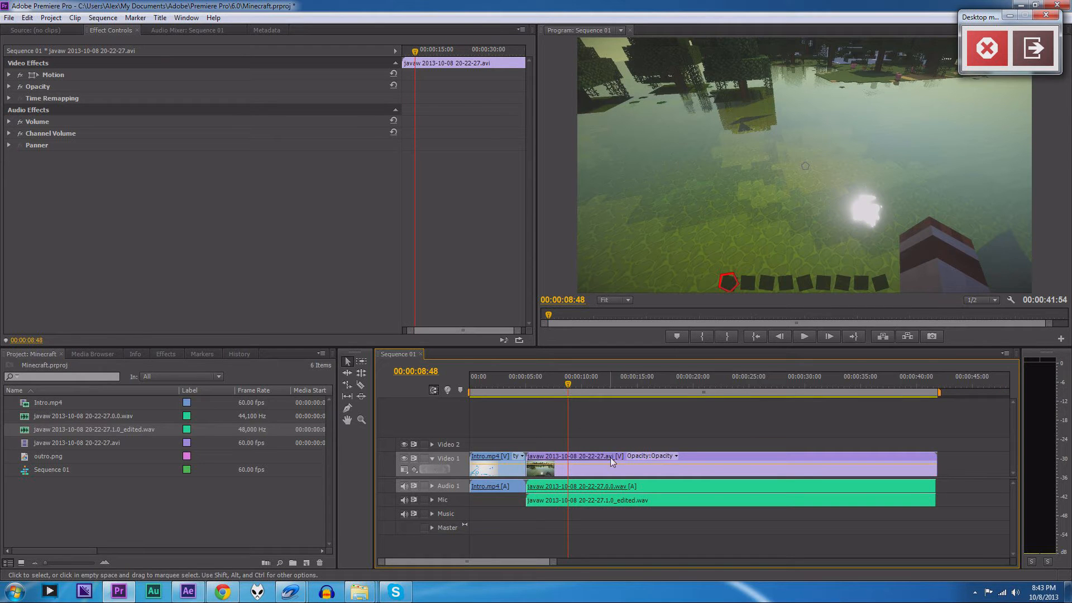
# Place outro.png directly after the gameplay clip on Video 1 and extend its end by 10 seconds.
pyautogui.moveTo(568, 389); pyautogui.dragTo(473, 394)
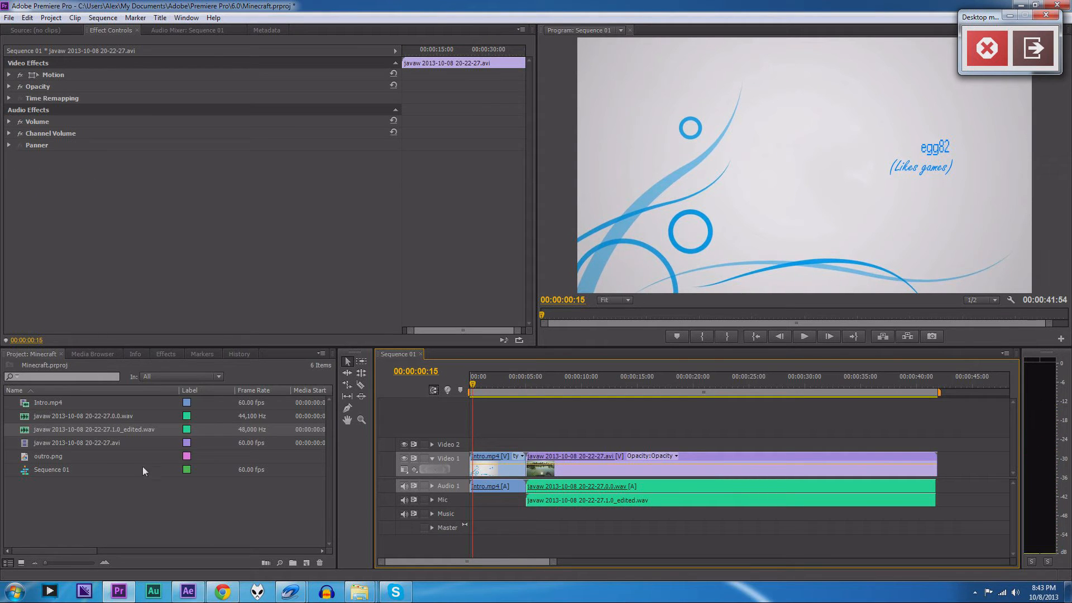
pyautogui.moveTo(42, 461); pyautogui.dragTo(944, 469)
pyautogui.moveTo(526, 564); pyautogui.dragTo(559, 565)
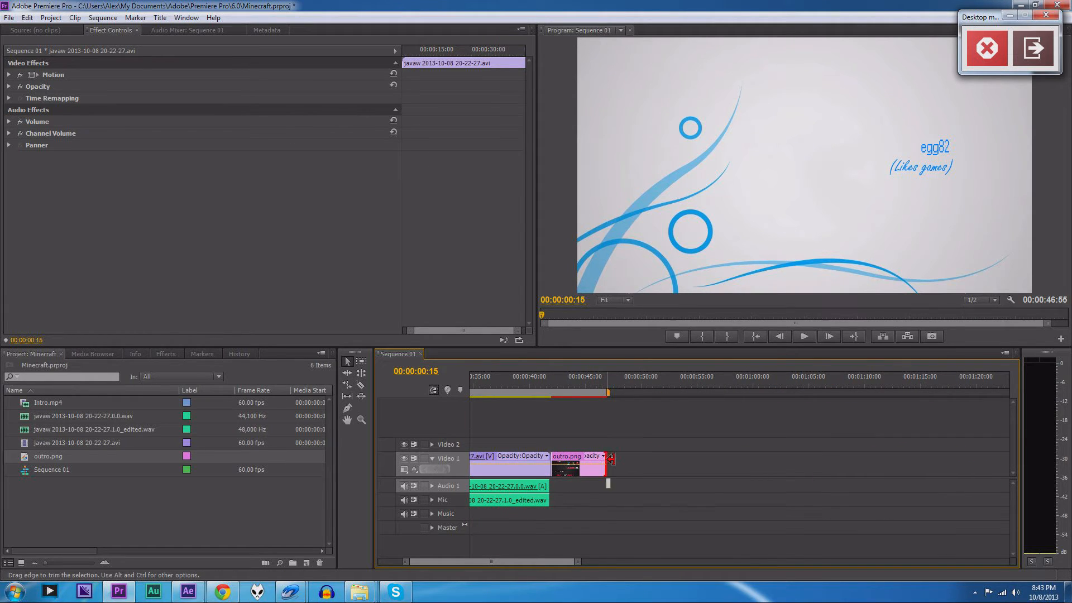
pyautogui.moveTo(611, 459); pyautogui.dragTo(624, 459)
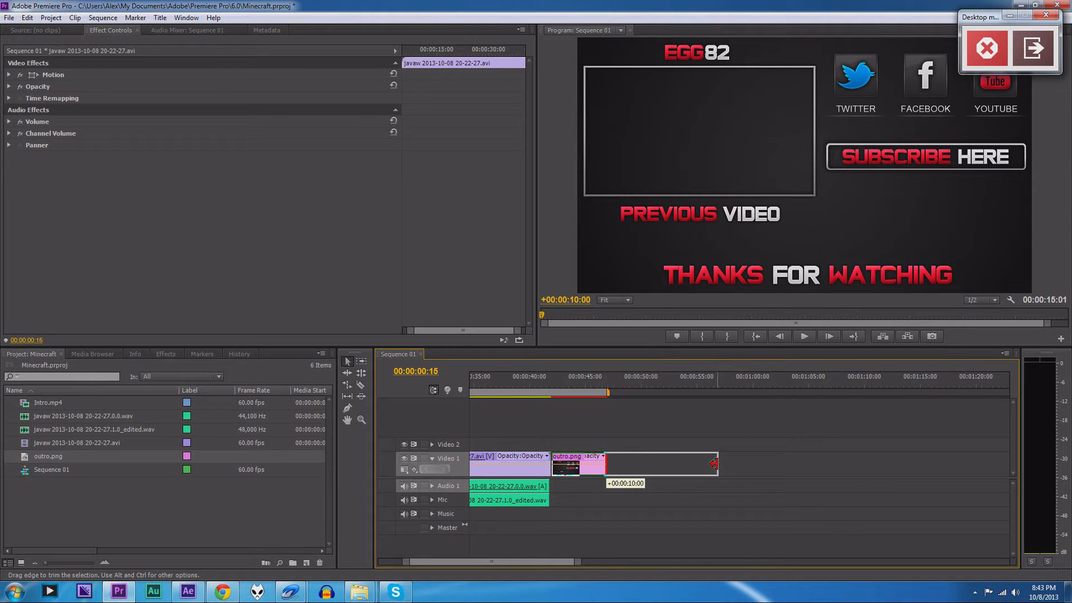
pyautogui.moveTo(713, 463); pyautogui.dragTo(717, 463)
pyautogui.moveTo(571, 561); pyautogui.dragTo(515, 567)
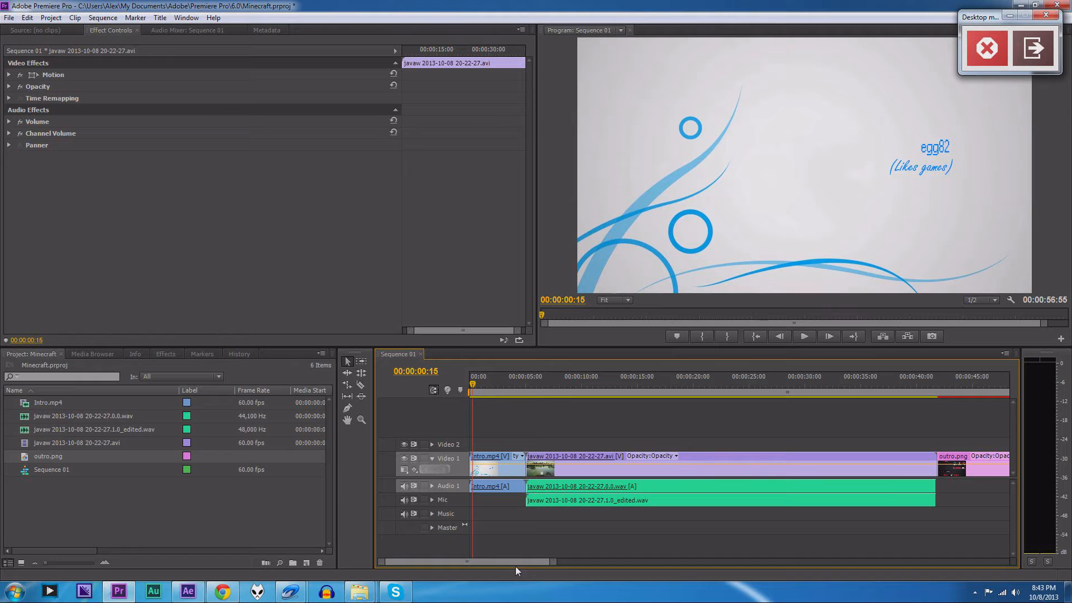
# Play the sequence from its beginning to preview the intro and gameplay with both audio tracks.
pyautogui.press('Home')
pyautogui.click(804, 336)
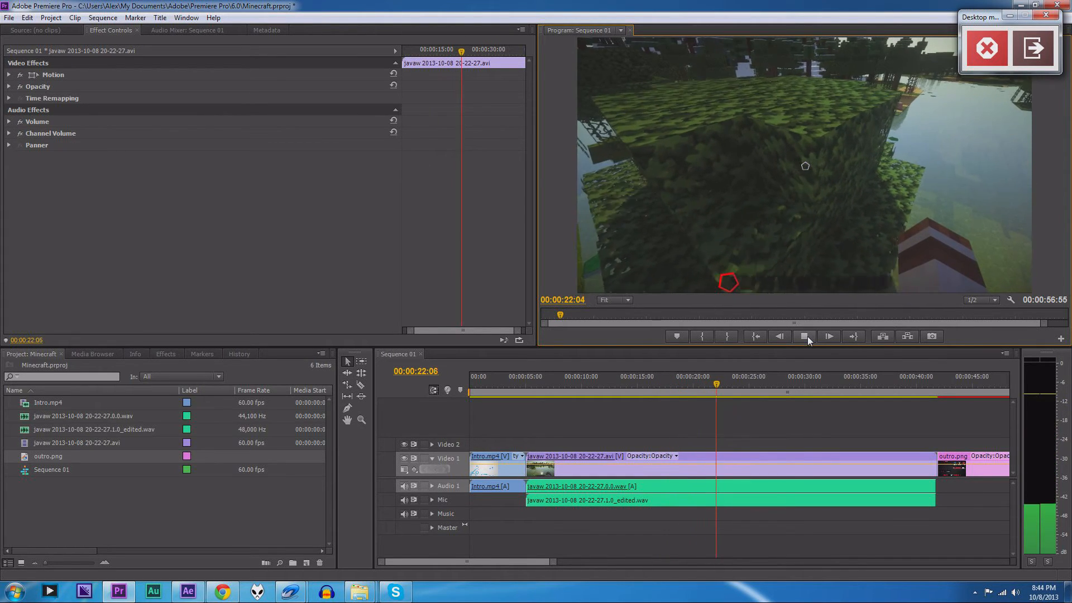
pyautogui.click(804, 336)
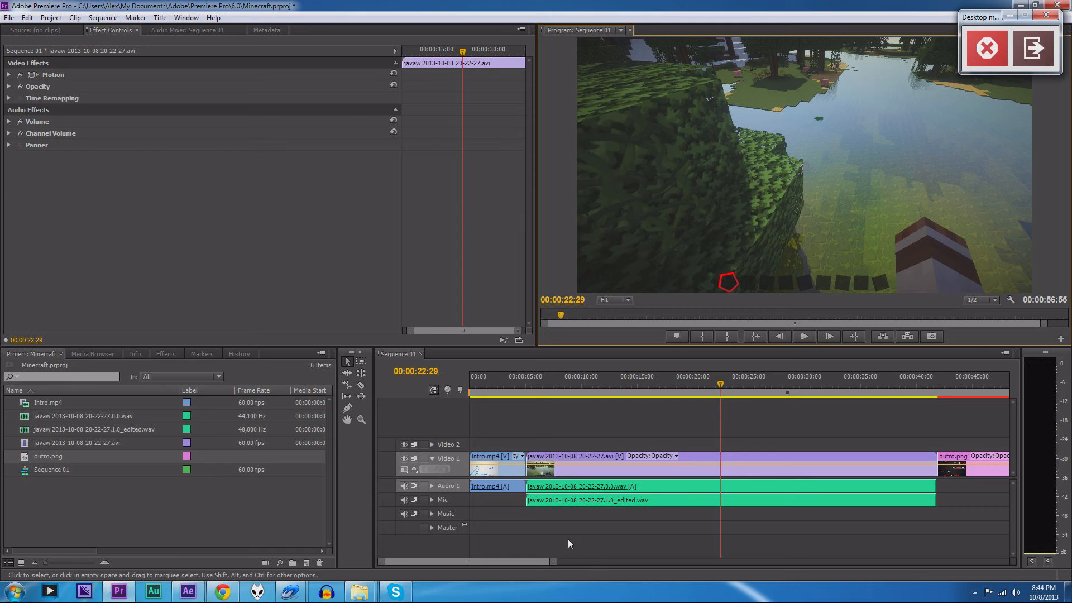
# Expand the Mic and Audio 1 tracks, and move the playhead to 00:00:06:12, shortly after the gameplay clip's start.
pyautogui.click(433, 501)
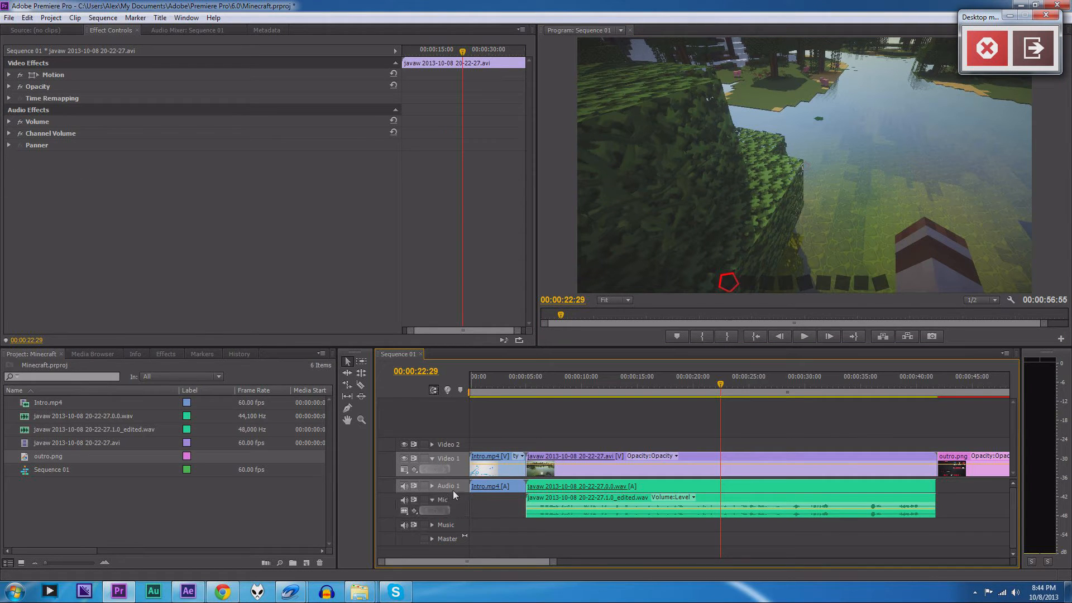
pyautogui.click(432, 486)
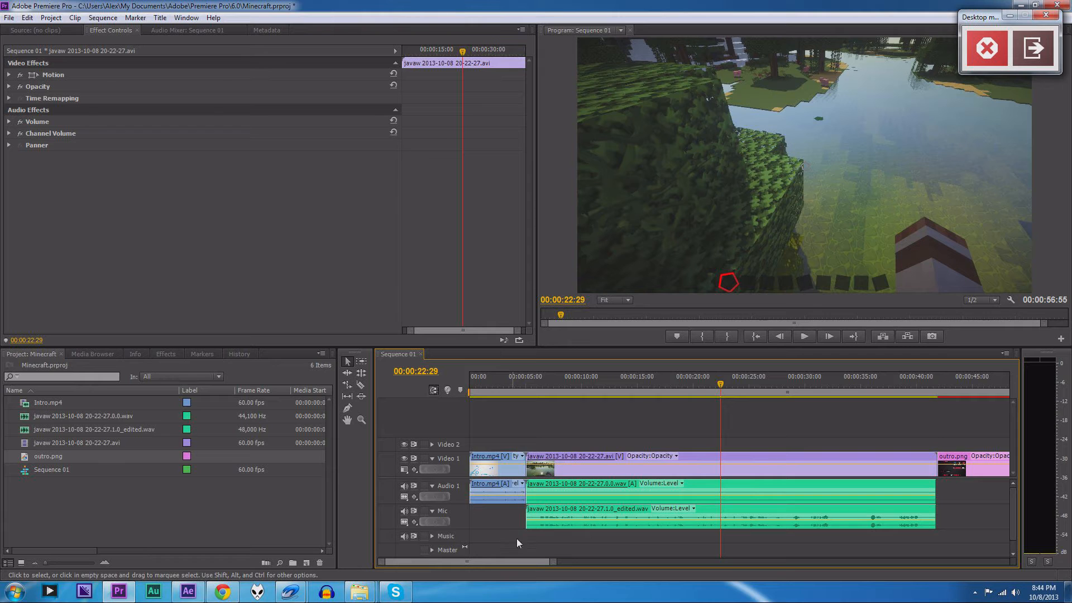
pyautogui.moveTo(721, 380); pyautogui.dragTo(534, 404)
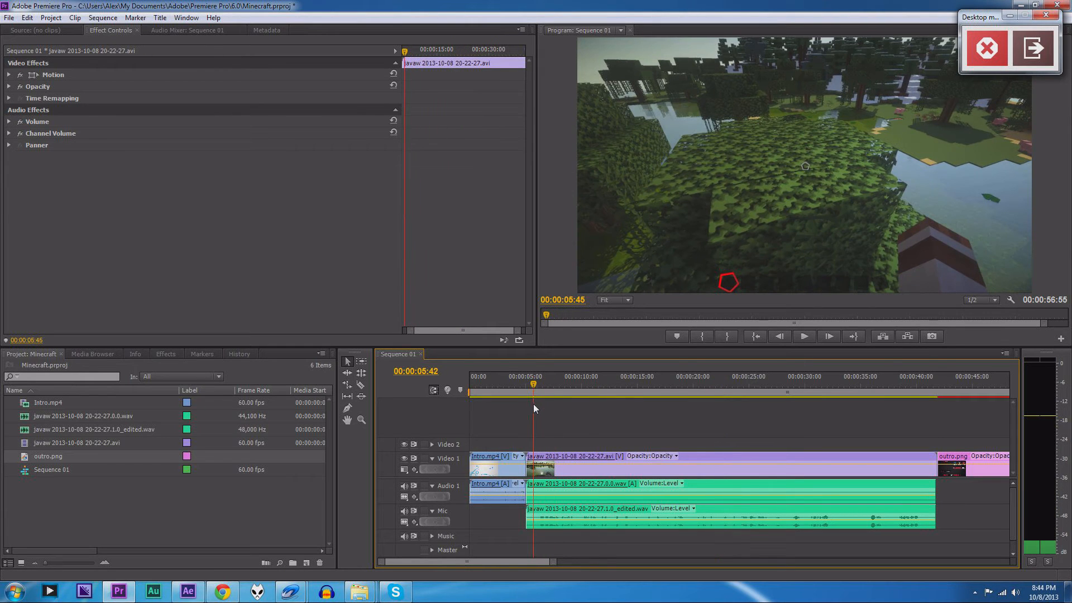
pyautogui.rightClick(531, 460)
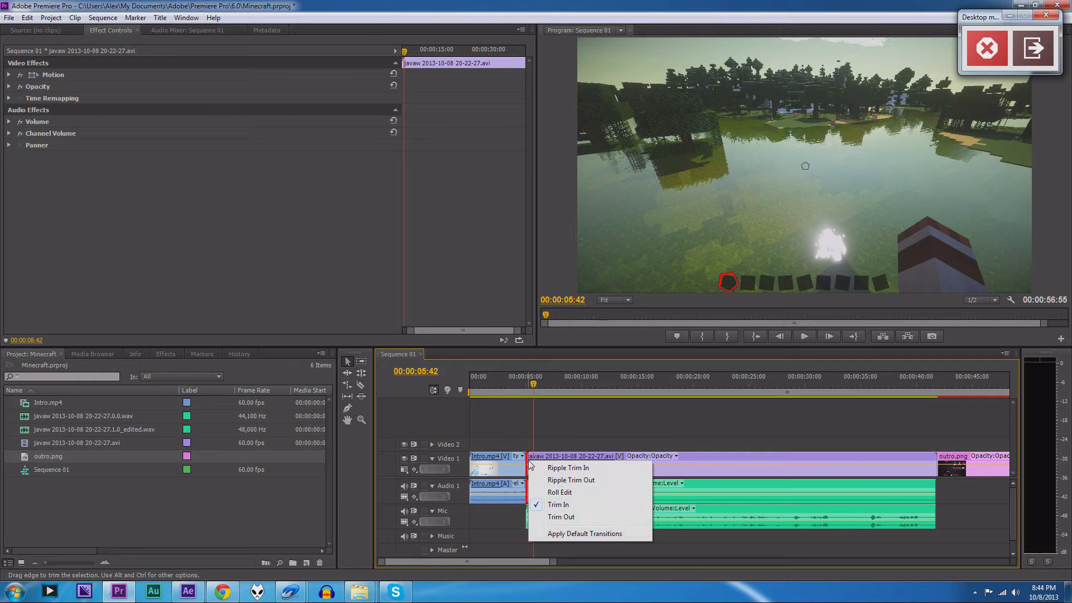
pyautogui.click(628, 413)
pyautogui.moveTo(533, 380); pyautogui.dragTo(538, 380)
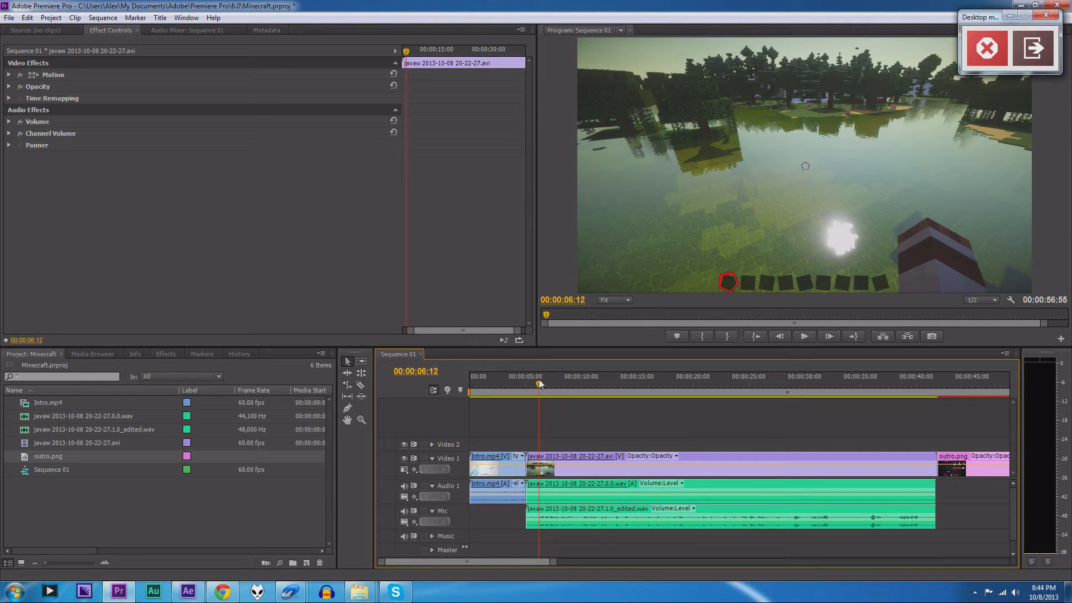
# Trim the starts of the gameplay and mic clips to 00:00:06:12, and move the clips back against the intro's end.
pyautogui.moveTo(541, 457); pyautogui.dragTo(540, 456)
pyautogui.moveTo(528, 517); pyautogui.dragTo(540, 513)
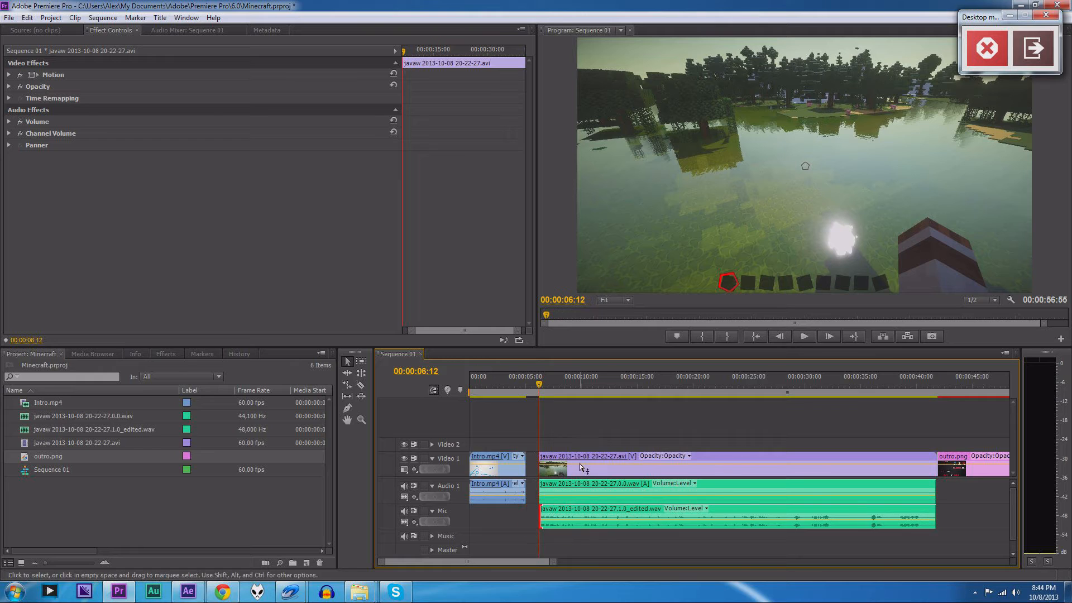
pyautogui.moveTo(575, 463); pyautogui.dragTo(562, 464)
pyautogui.moveTo(570, 513); pyautogui.dragTo(558, 514)
pyautogui.moveTo(555, 472); pyautogui.dragTo(554, 472)
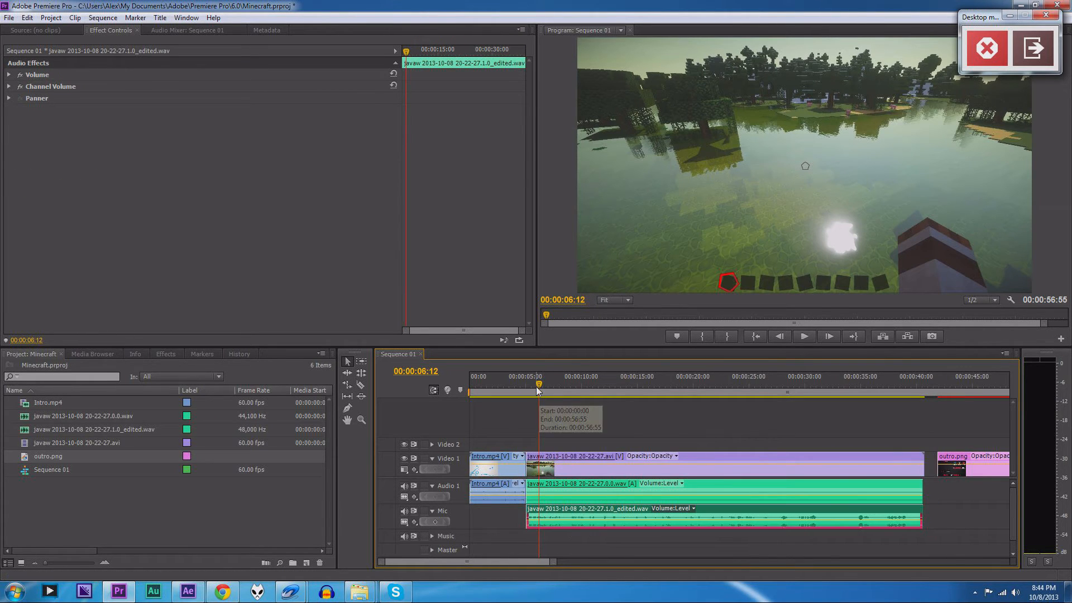
# Play through the intro-to-gameplay cut, and move outro.png back against the gameplay clip's end.
pyautogui.moveTo(539, 390); pyautogui.dragTo(521, 391)
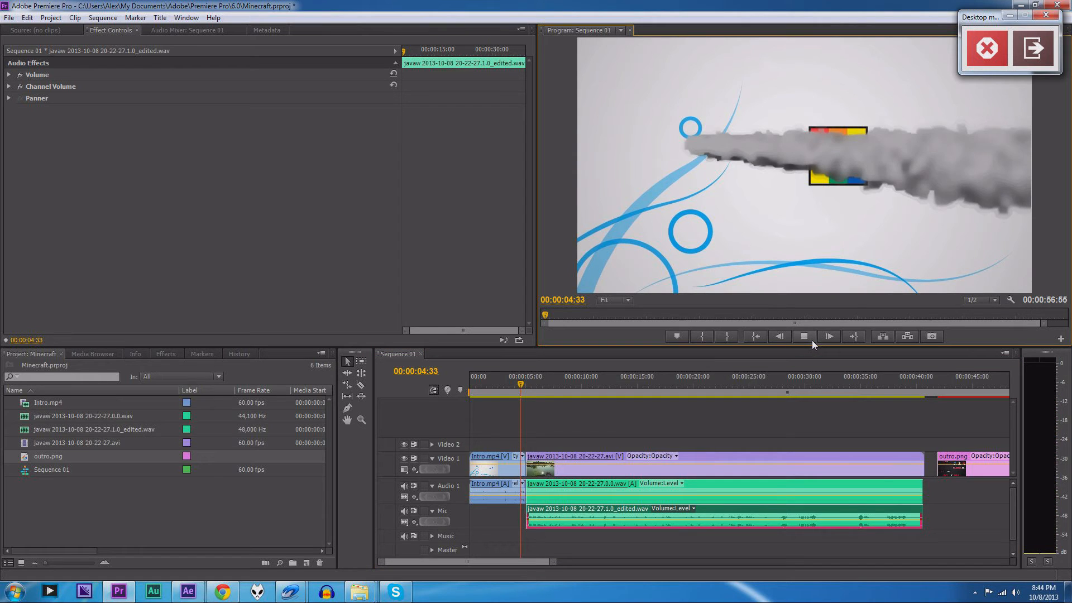
pyautogui.click(812, 339)
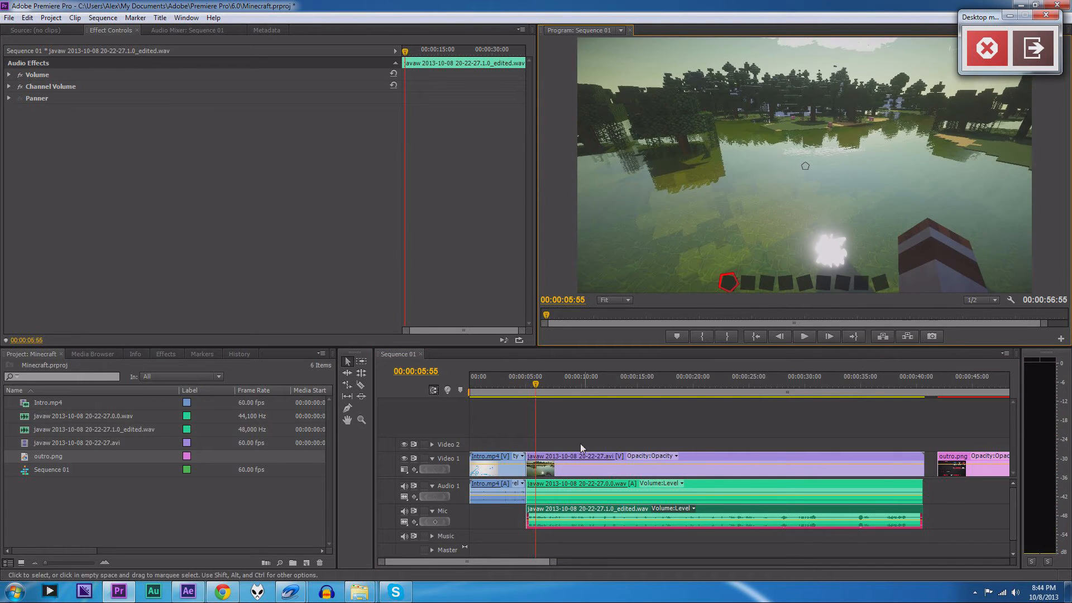
pyautogui.moveTo(968, 465); pyautogui.dragTo(955, 465)
pyautogui.click(543, 383)
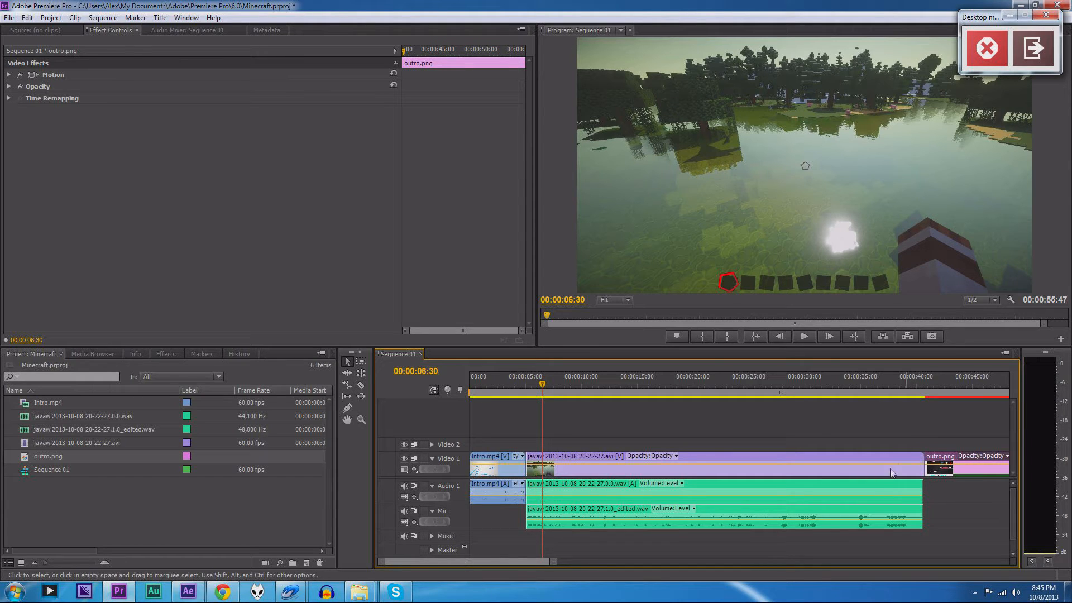
# Apply the default transitions at the intro-to-gameplay cut and at the gameplay-to-outro cut.
pyautogui.rightClick(531, 459)
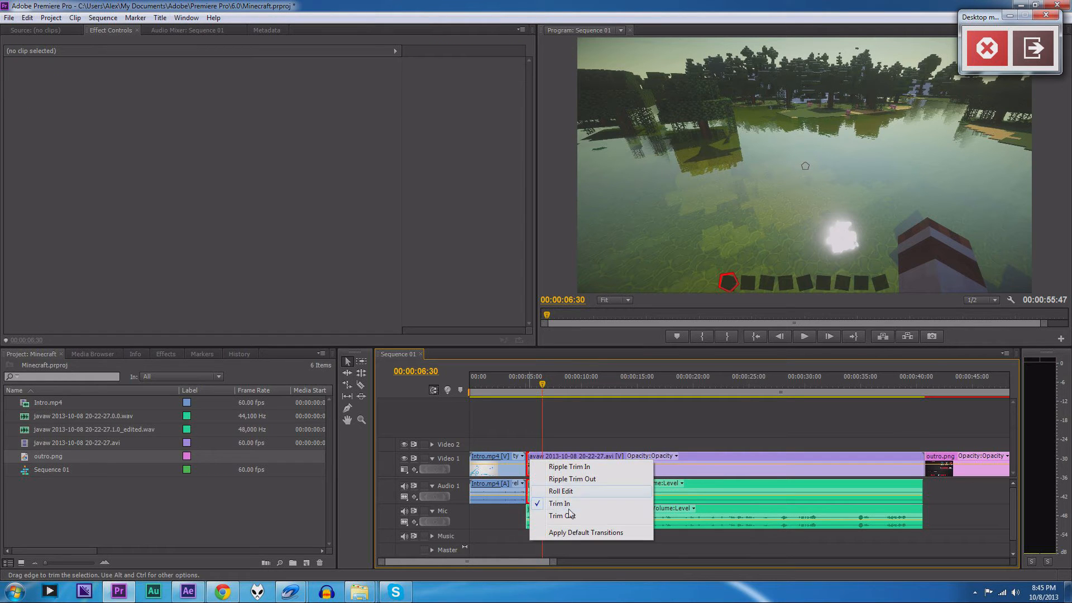
pyautogui.click(579, 533)
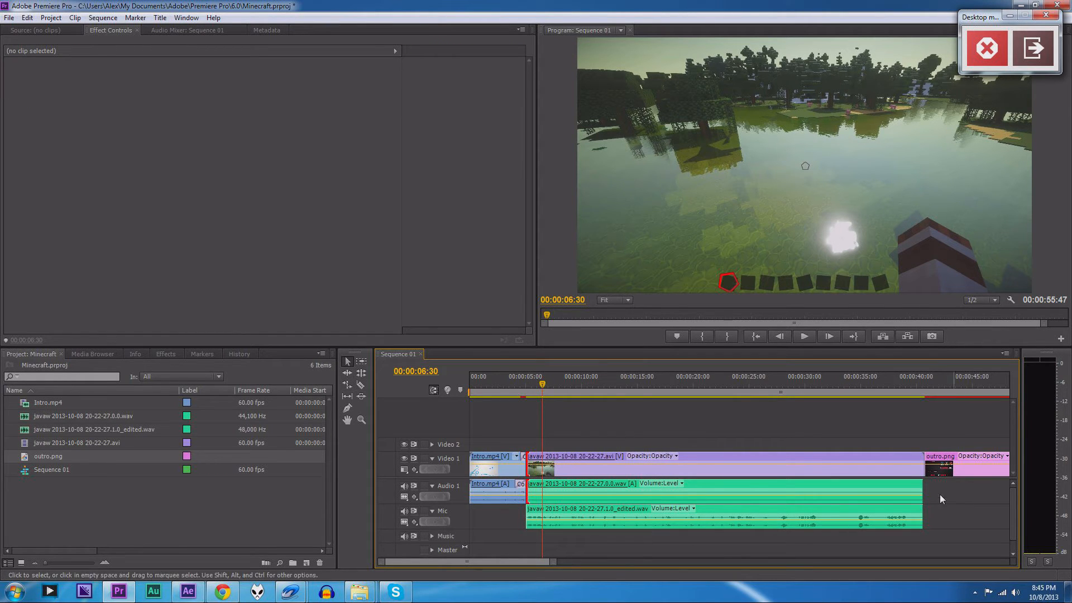
pyautogui.rightClick(923, 465)
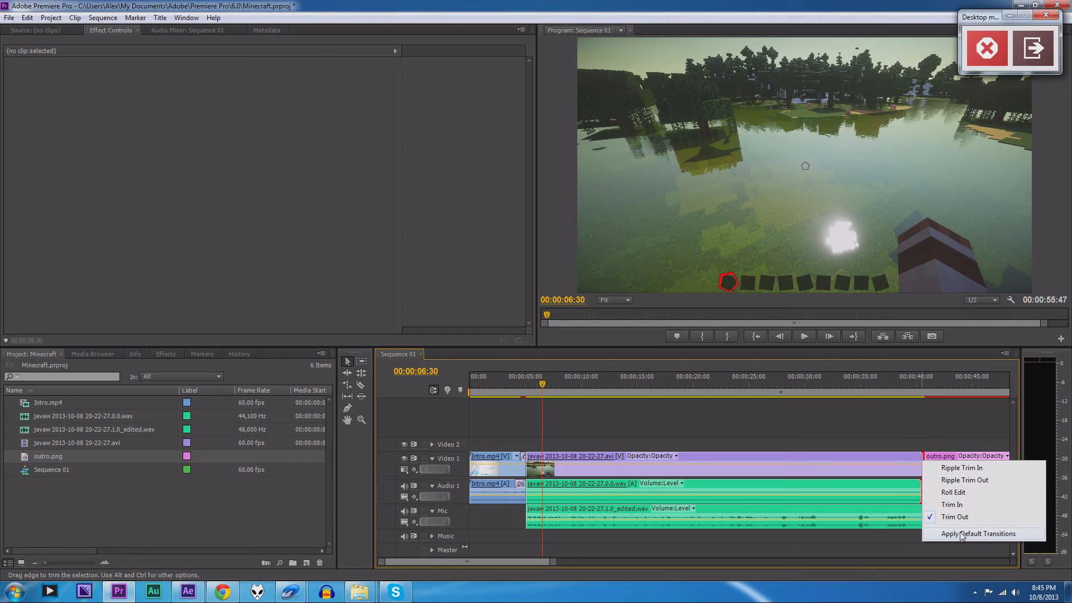
pyautogui.click(960, 534)
# Play the intro-to-gameplay transition, and scrub through the gameplay clip and back to the transition.
pyautogui.moveTo(542, 384); pyautogui.dragTo(512, 385)
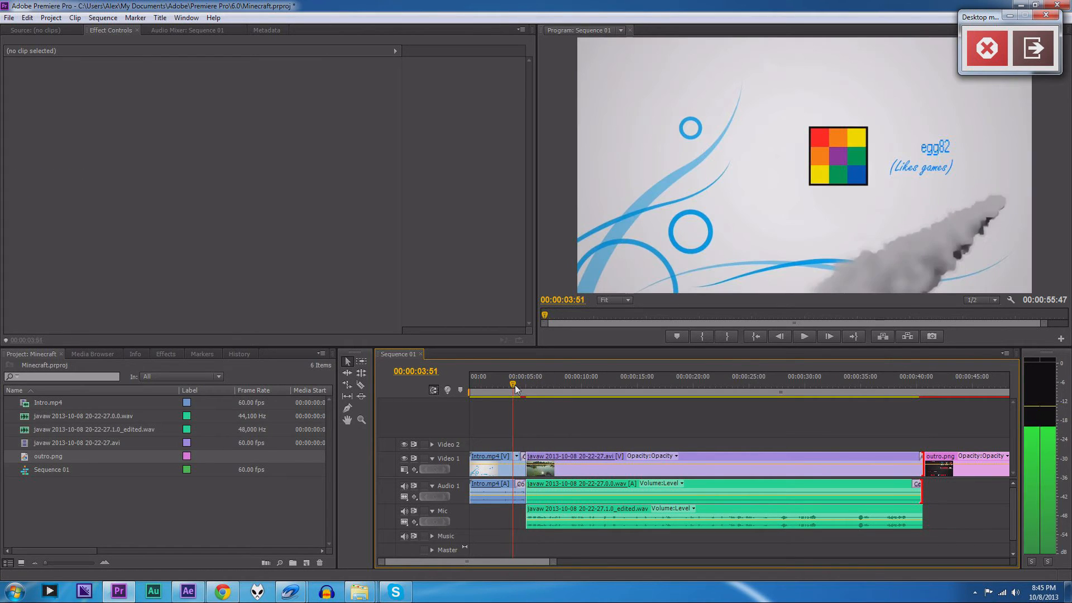
pyautogui.click(802, 336)
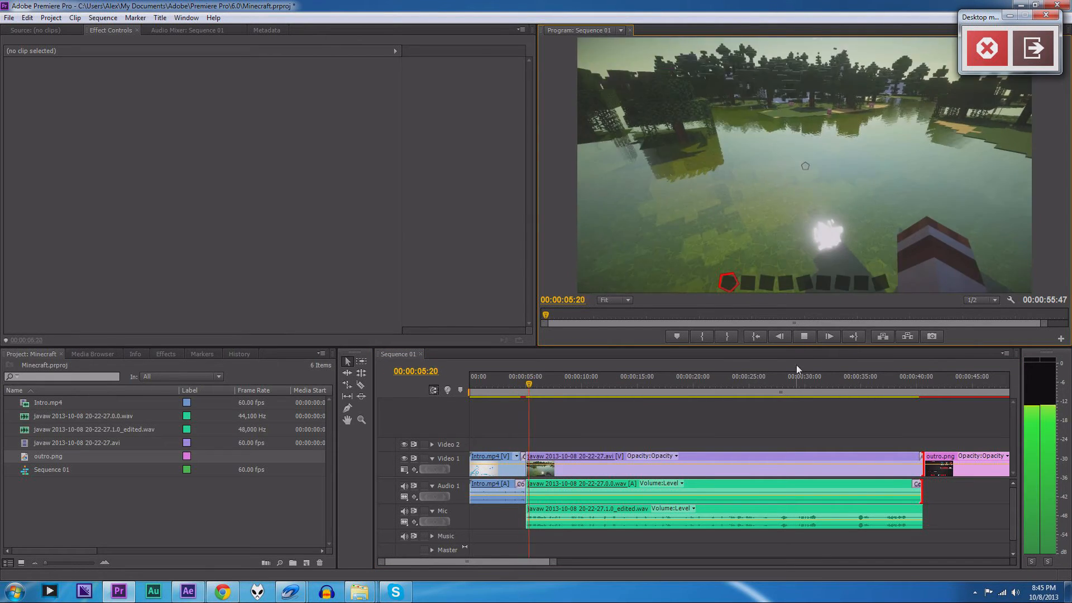
pyautogui.click(804, 336)
pyautogui.moveTo(536, 386); pyautogui.dragTo(540, 387)
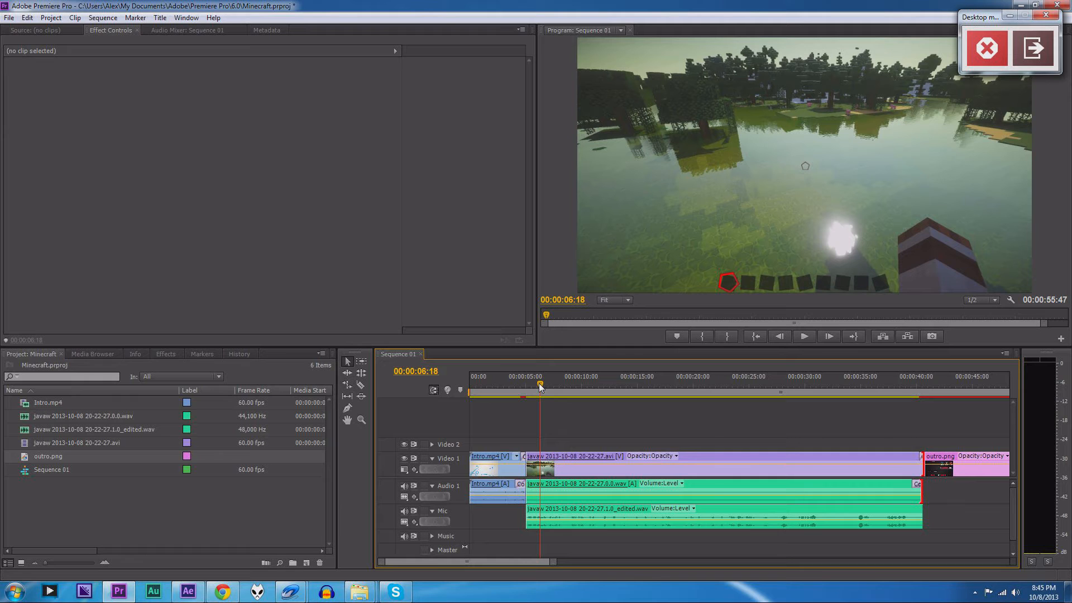
pyautogui.moveTo(539, 383); pyautogui.dragTo(916, 389)
pyautogui.moveTo(509, 562); pyautogui.dragTo(486, 562)
pyautogui.moveTo(574, 380); pyautogui.dragTo(541, 414)
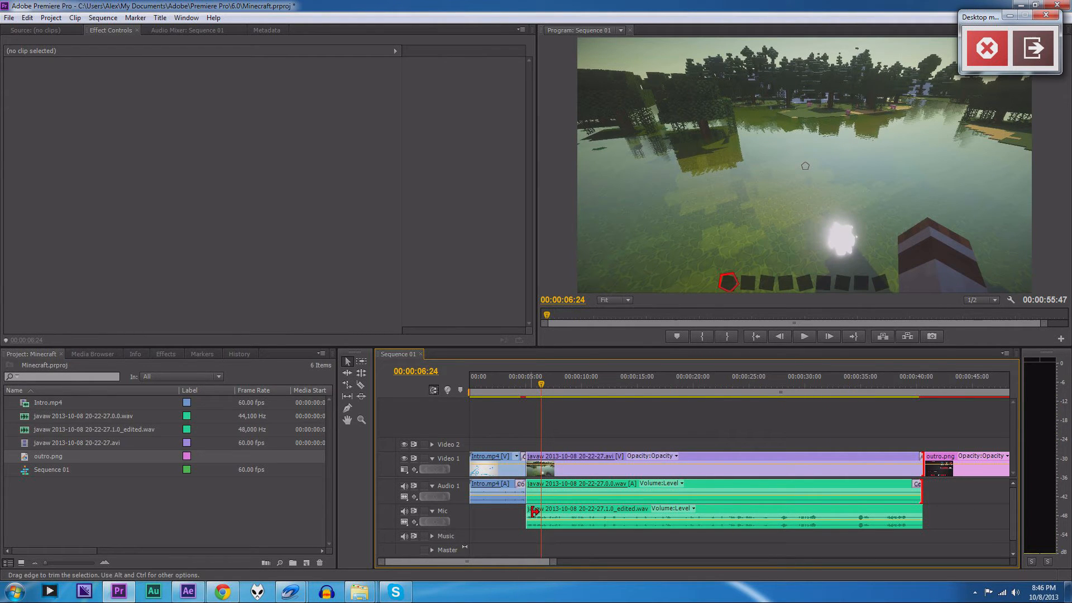
pyautogui.click(537, 384)
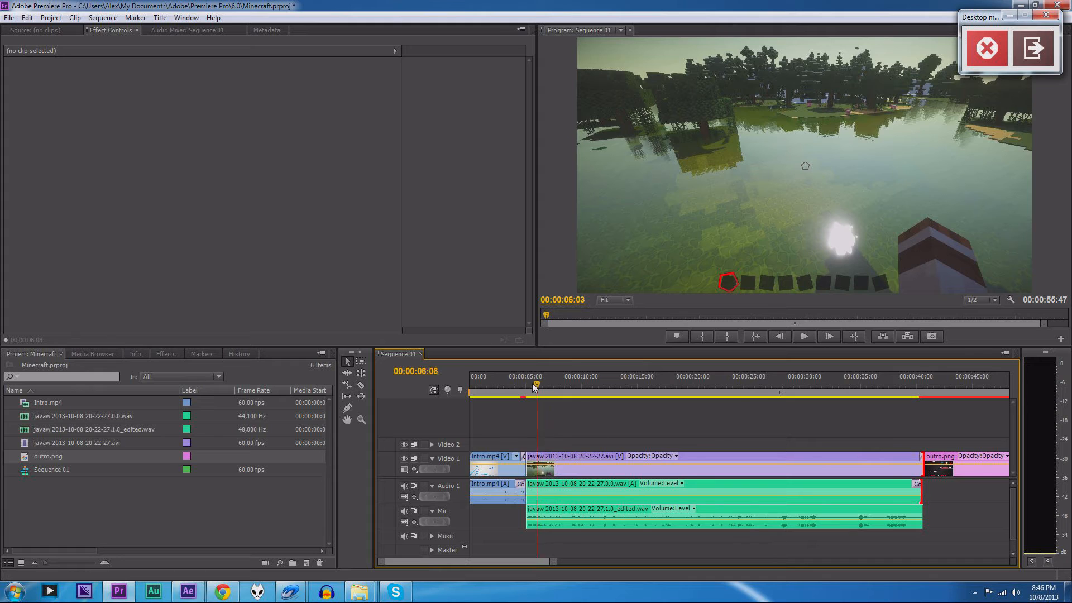
pyautogui.moveTo(536, 385); pyautogui.dragTo(523, 386)
# Expand the Music track and save the project, leaving the playhead at 00:00:25:19.
pyautogui.click(431, 535)
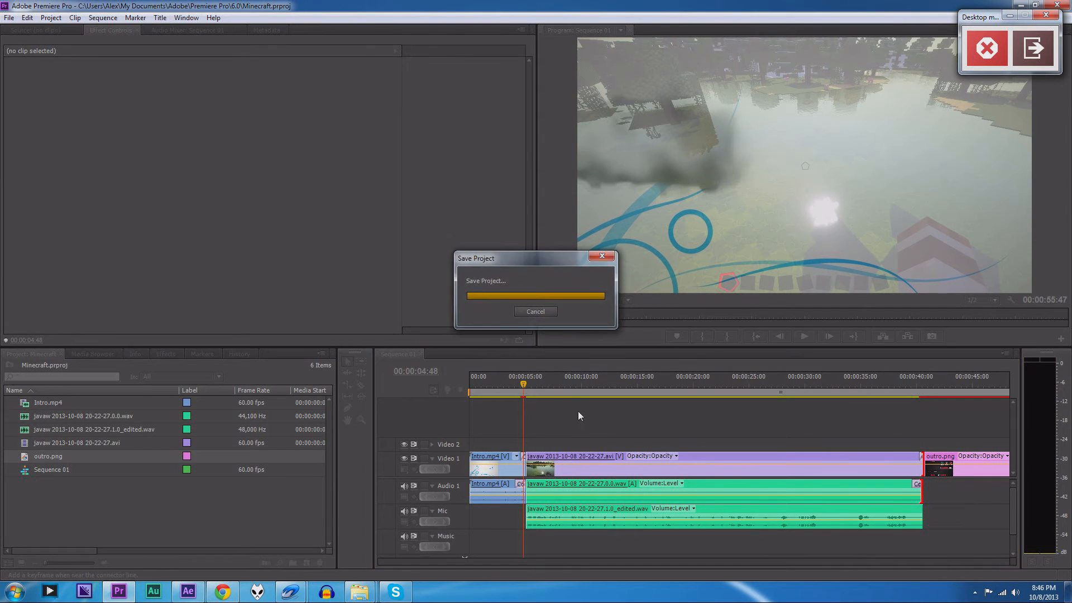
pyautogui.moveTo(507, 383); pyautogui.dragTo(512, 386)
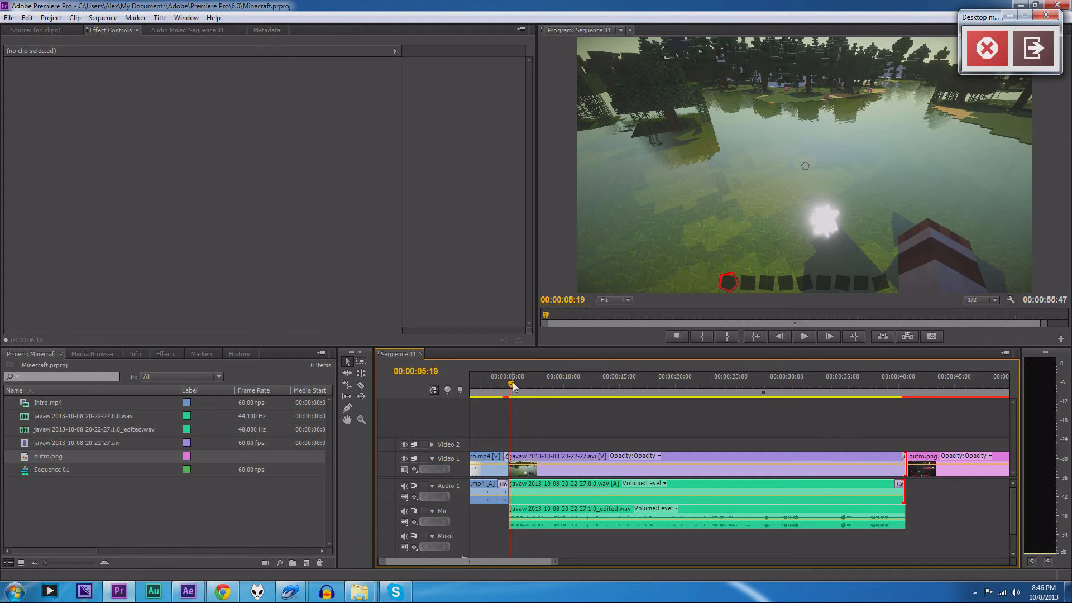
pyautogui.moveTo(513, 387); pyautogui.dragTo(736, 381)
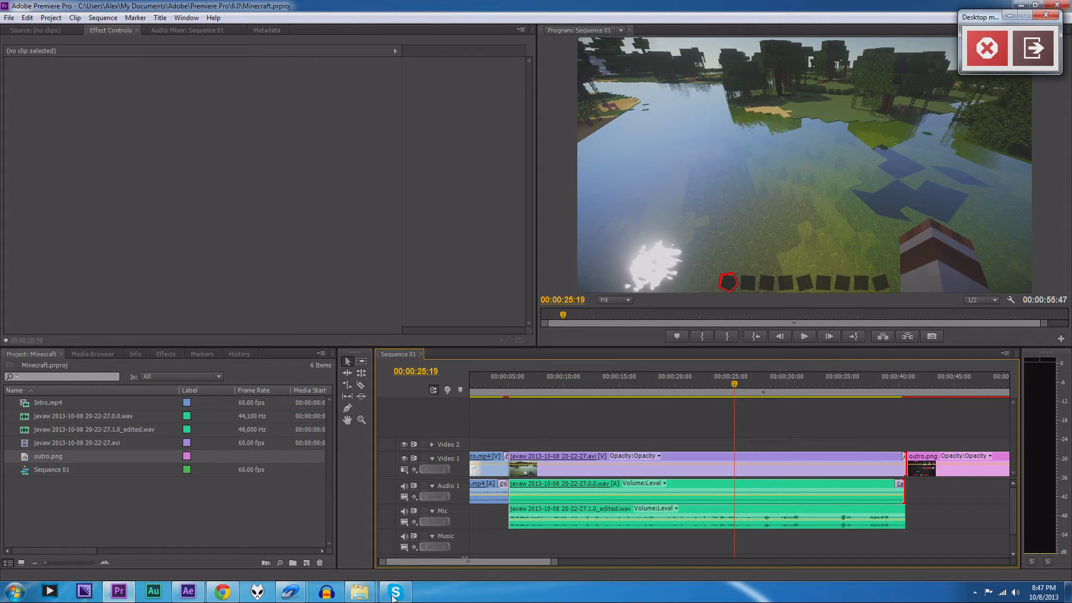
# Switch to the music folder in Windows Explorer and listen to several parts of Grass.mp3 in VLC.
pyautogui.moveTo(375, 592)
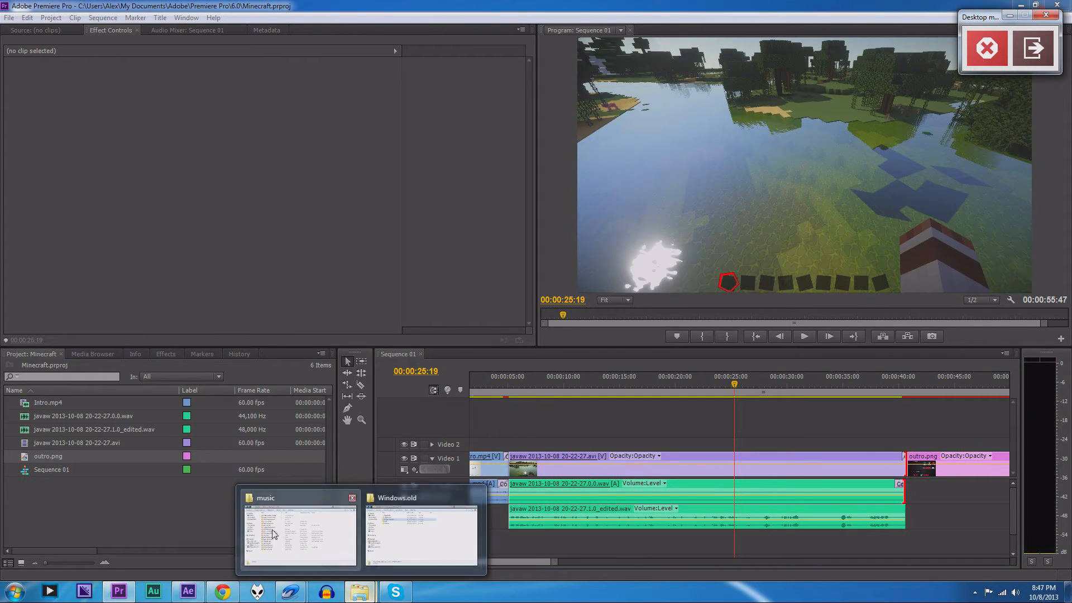
pyautogui.click(424, 530)
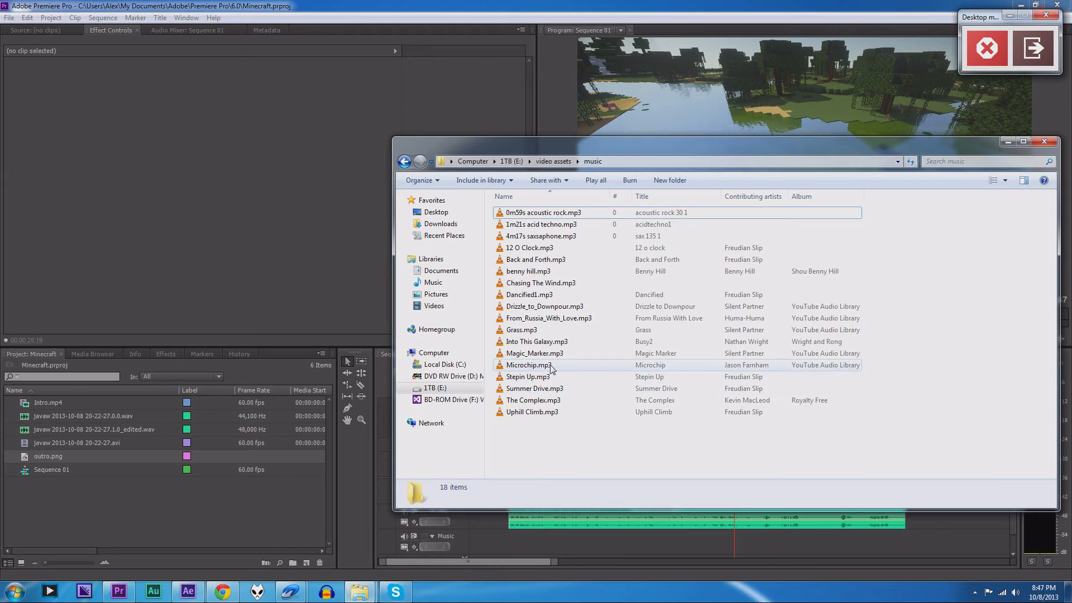
pyautogui.click(536, 333)
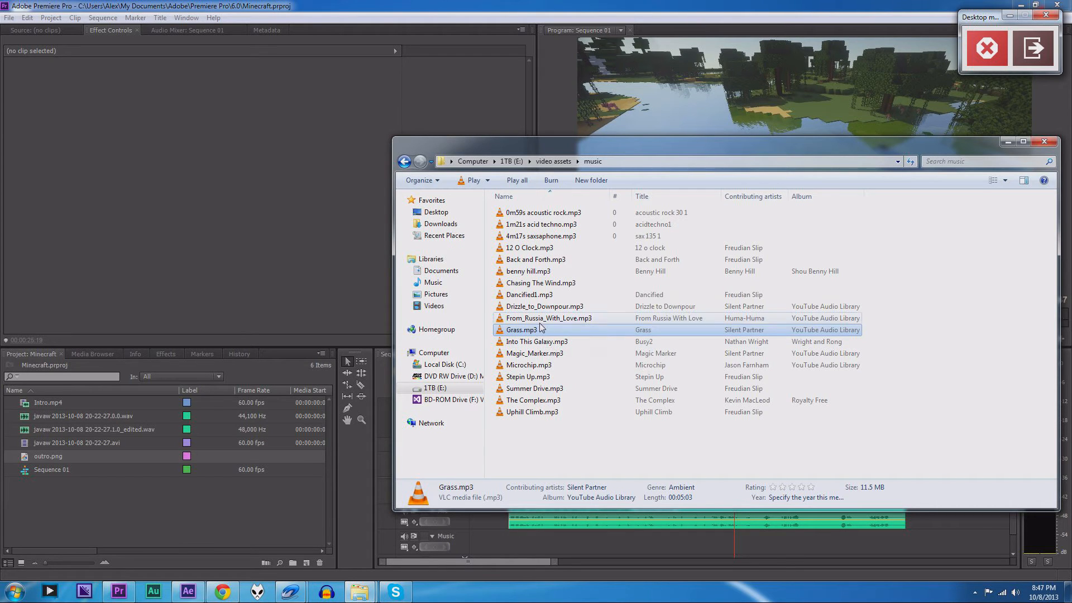
pyautogui.doubleClick(517, 334)
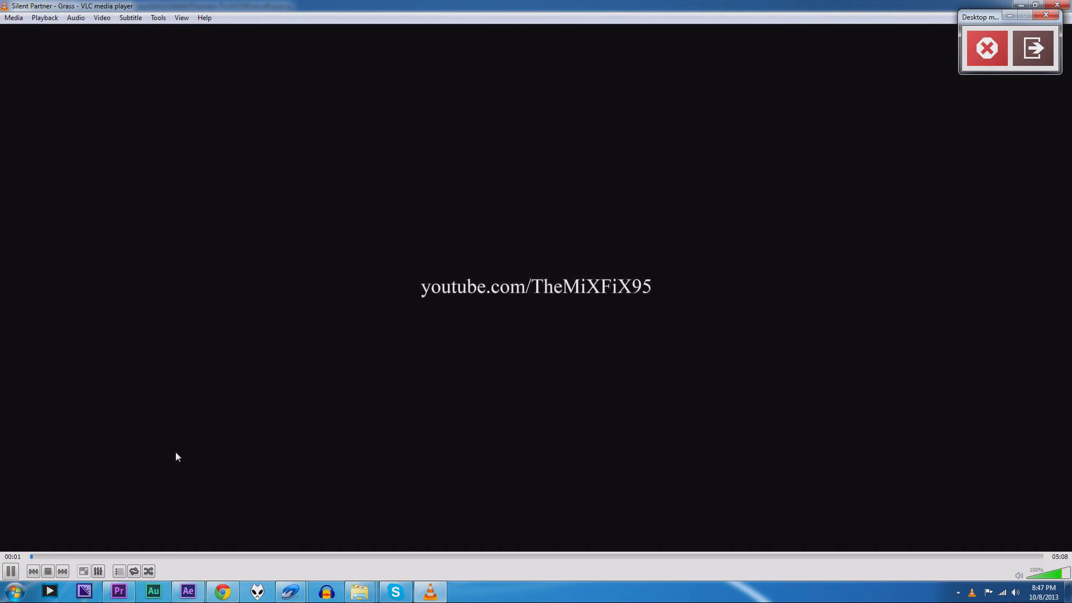
pyautogui.click(123, 556)
pyautogui.click(266, 558)
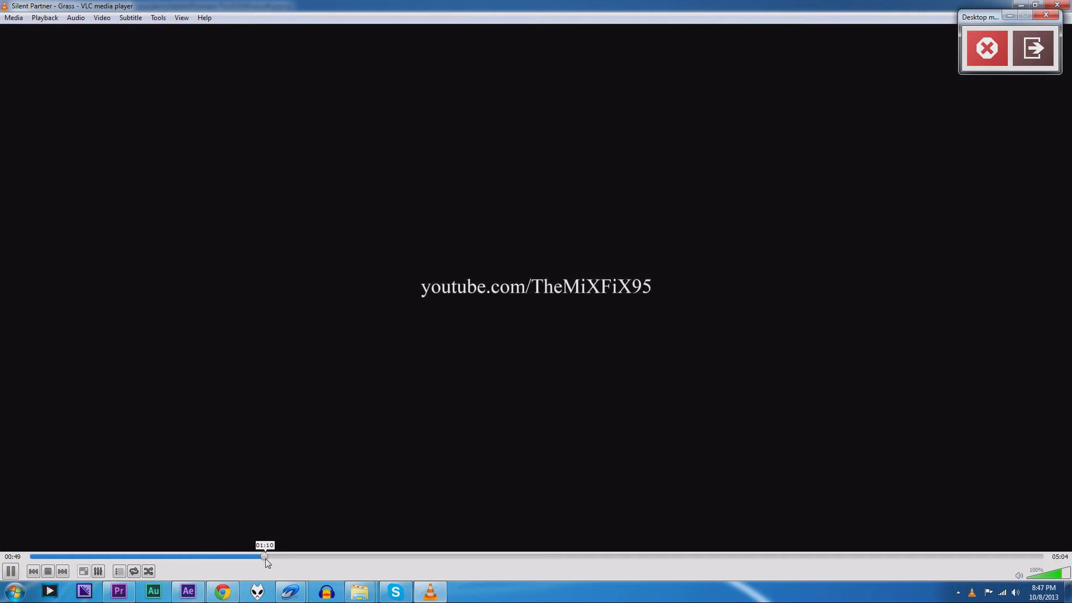
pyautogui.click(308, 558)
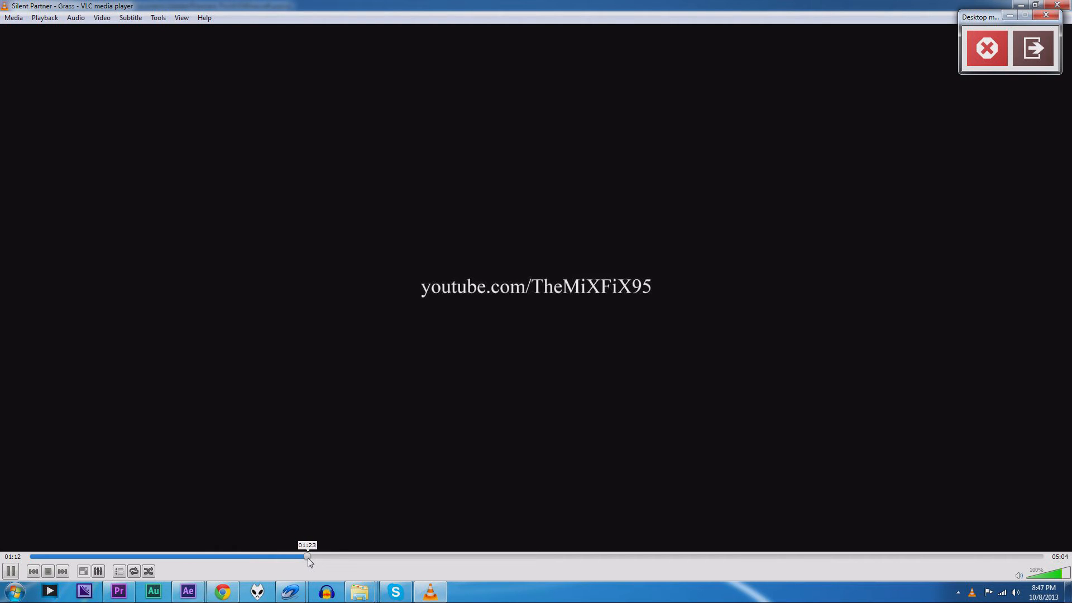
pyautogui.click(378, 558)
pyautogui.click(474, 558)
pyautogui.click(1068, 5)
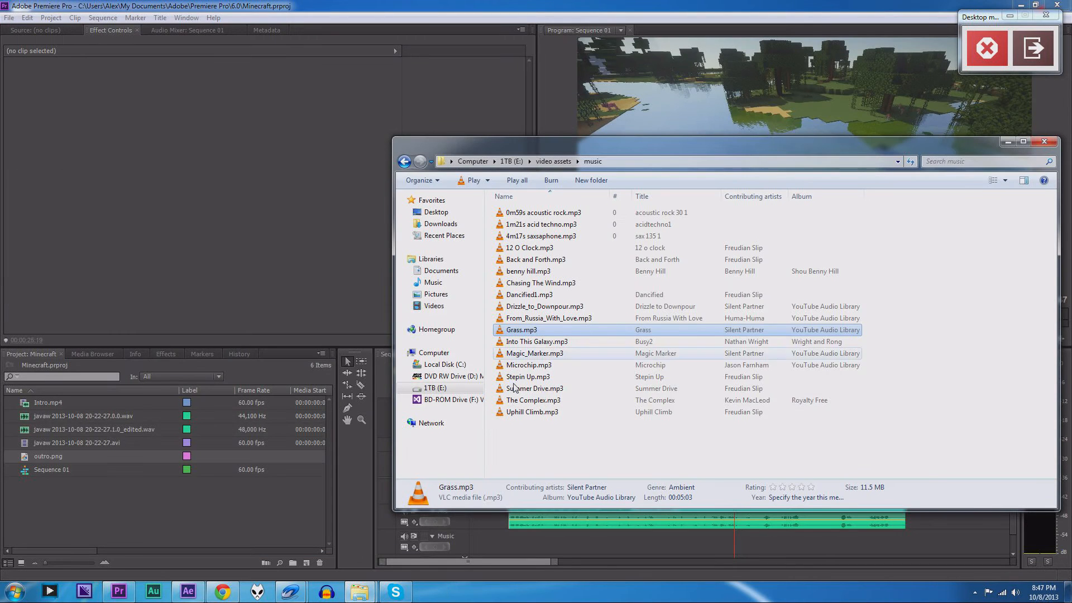
# Listen to parts of Stepin Up.mp3 in VLC, and import the file into the Premiere Pro project.
pyautogui.doubleClick(563, 381)
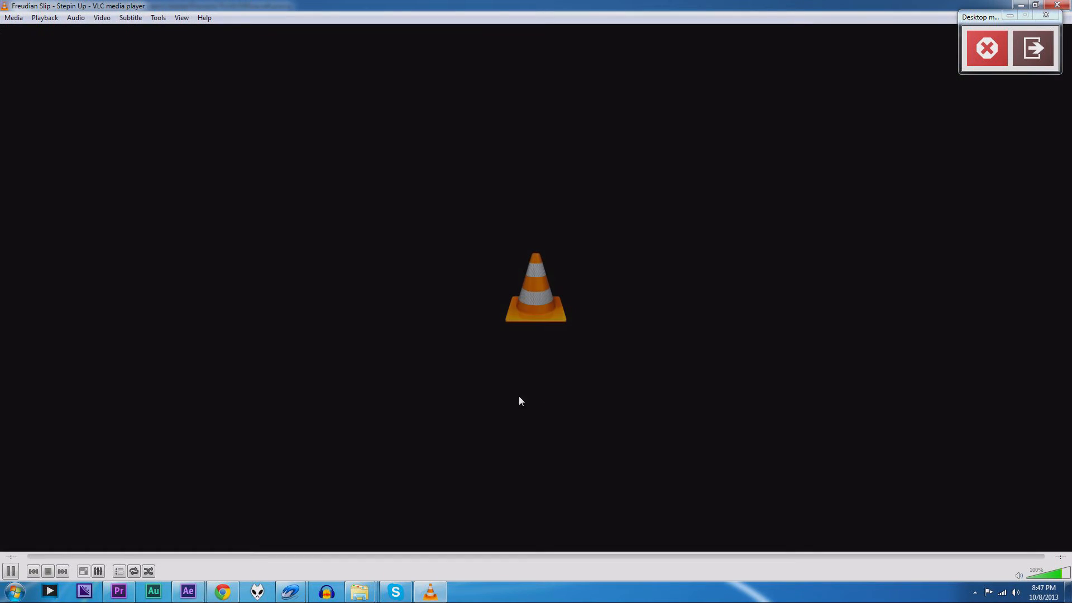
pyautogui.click(112, 561)
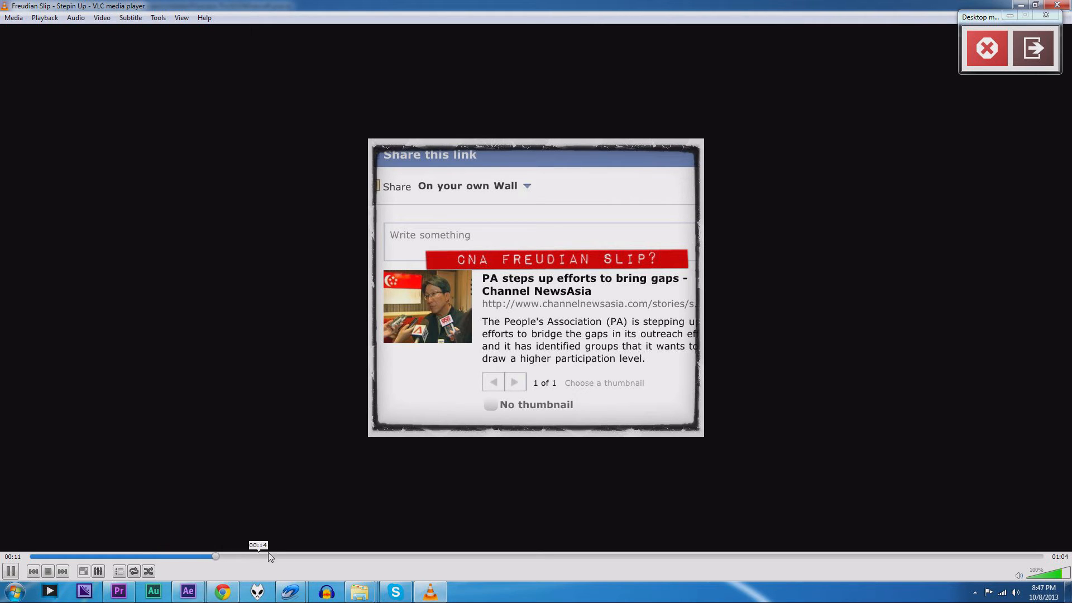
pyautogui.click(354, 556)
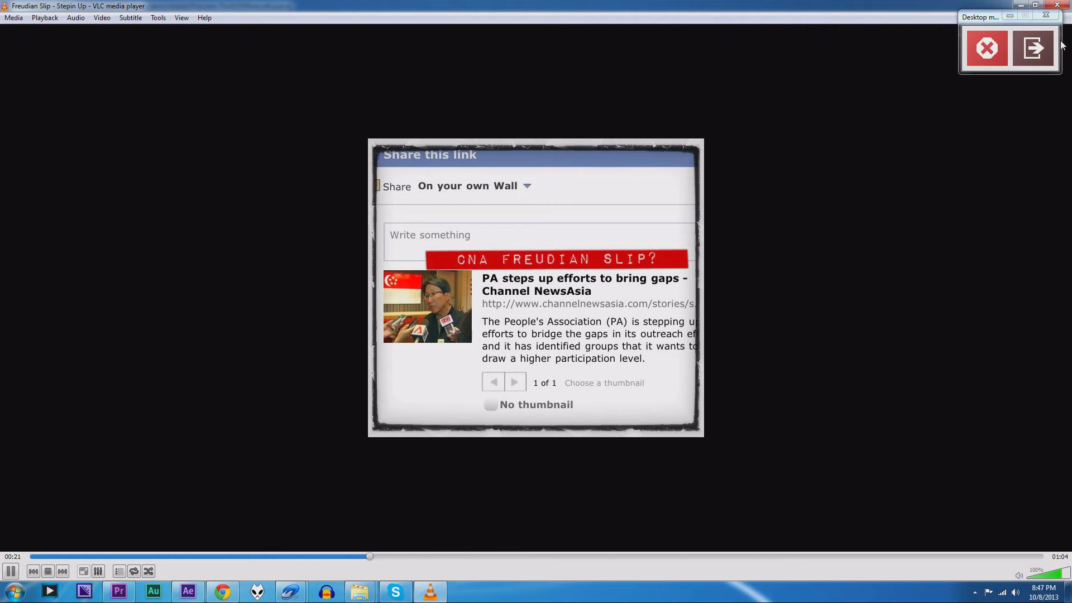
pyautogui.click(1034, 5)
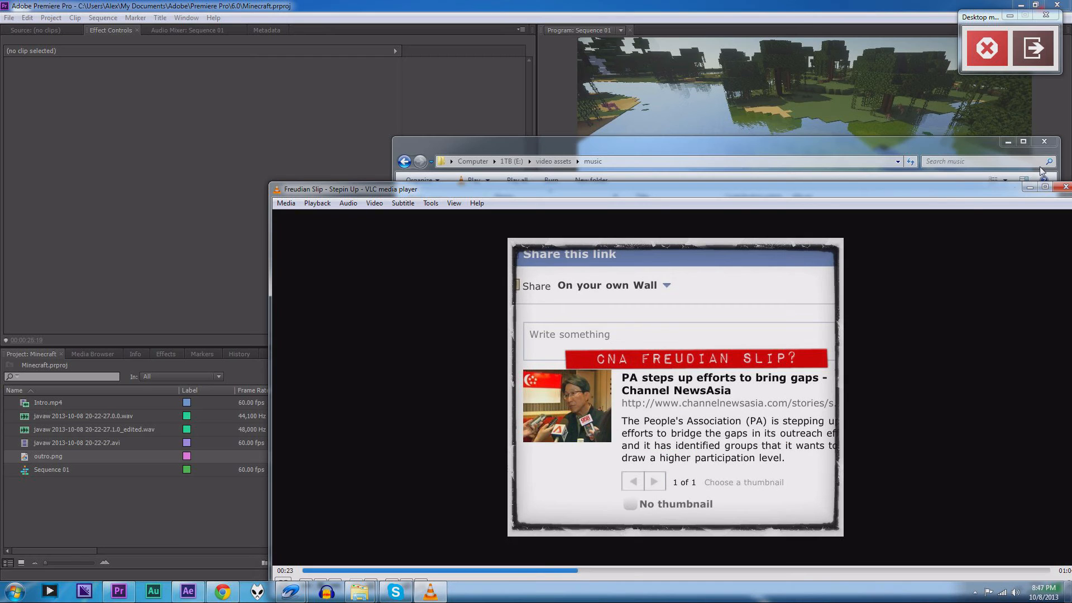
pyautogui.moveTo(1007, 194); pyautogui.dragTo(774, 125)
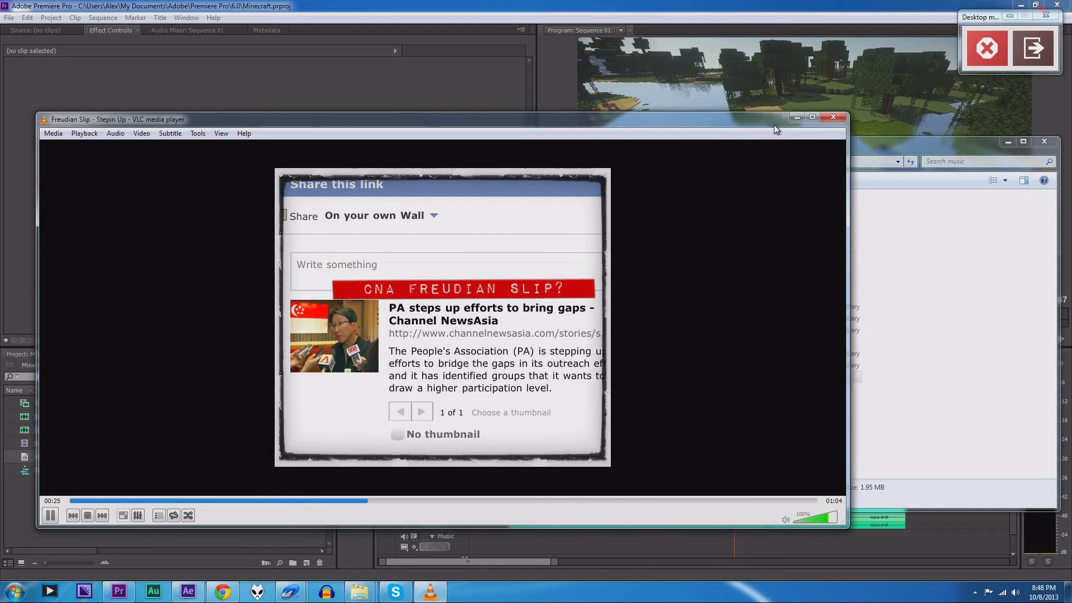
pyautogui.click(833, 117)
pyautogui.moveTo(533, 376); pyautogui.dragTo(134, 512)
pyautogui.click(166, 505)
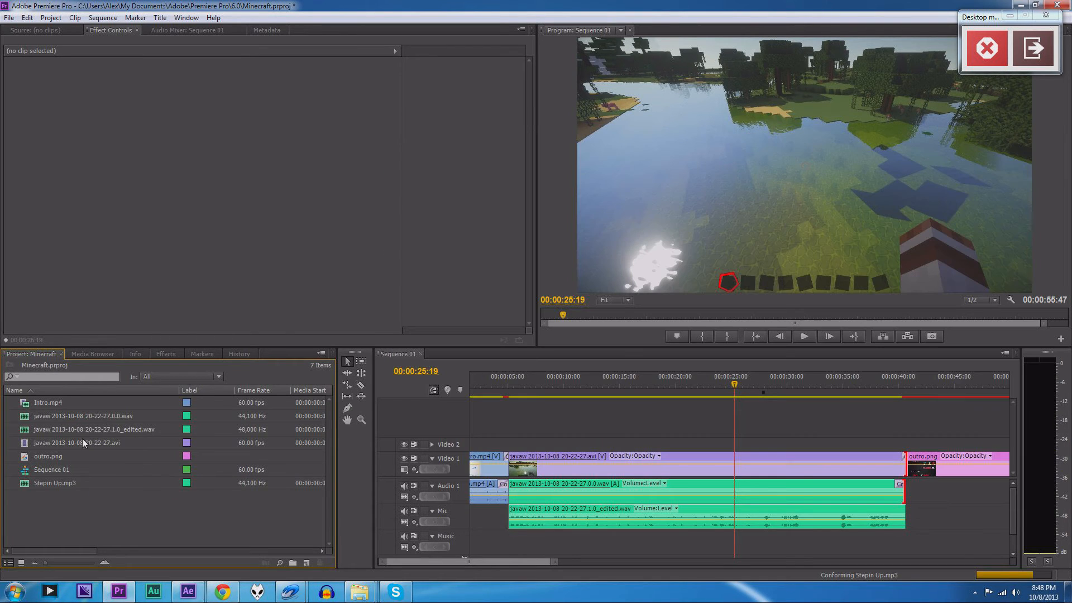
# Place Stepin Up.mp3 on the Music track, and trim its beginning so the music starts together with outro.png.
pyautogui.moveTo(464, 561)
pyautogui.mouseDown()
pyautogui.moveTo(506, 557)
pyautogui.moveTo(484, 554)
pyautogui.mouseUp()
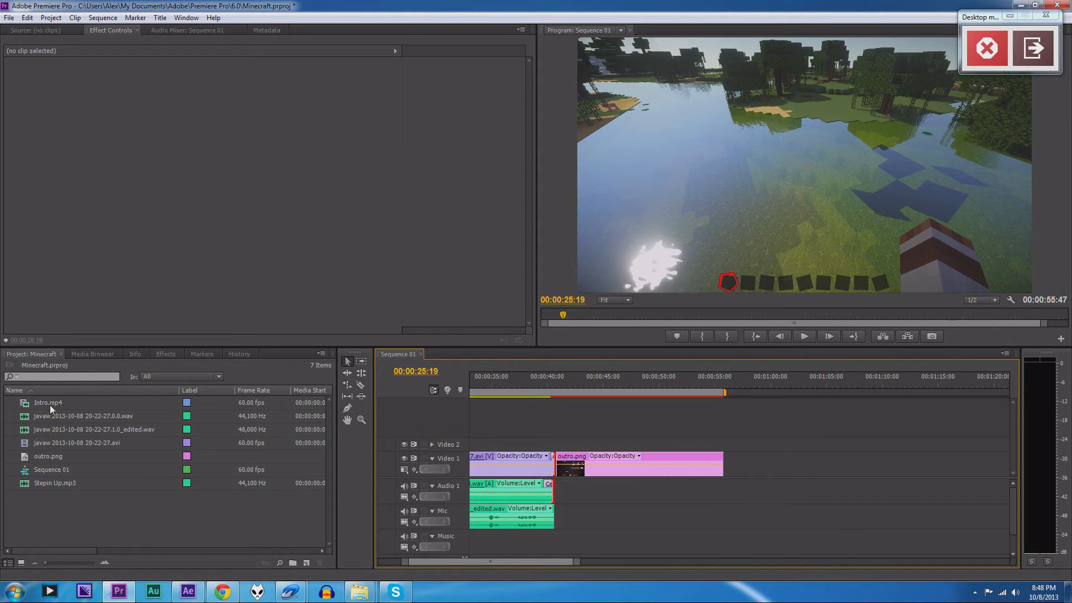
pyautogui.scroll(5, 458, 562)
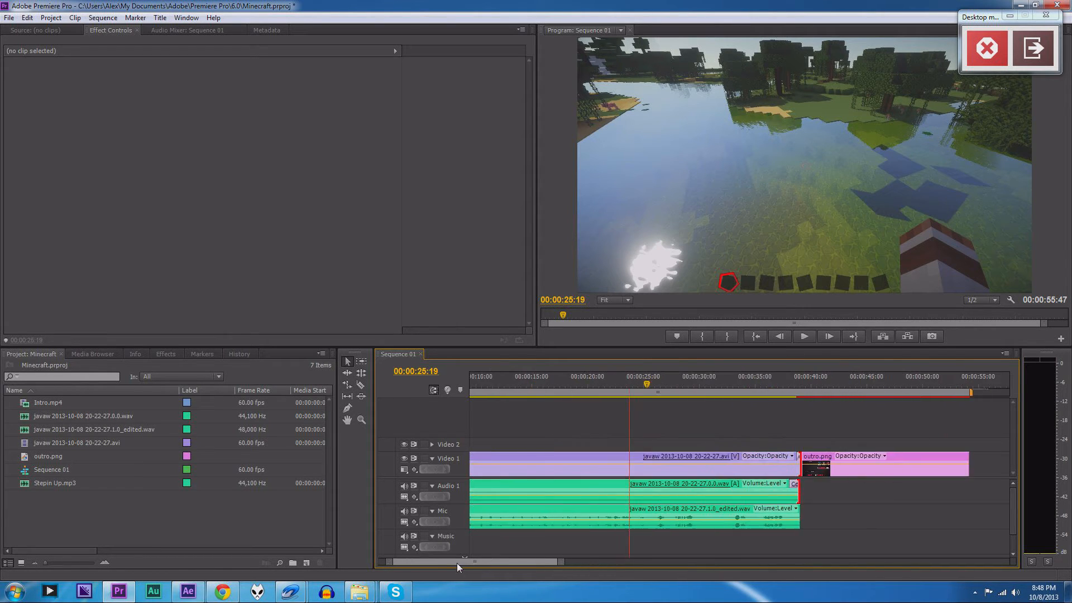
pyautogui.scroll(3, 458, 564)
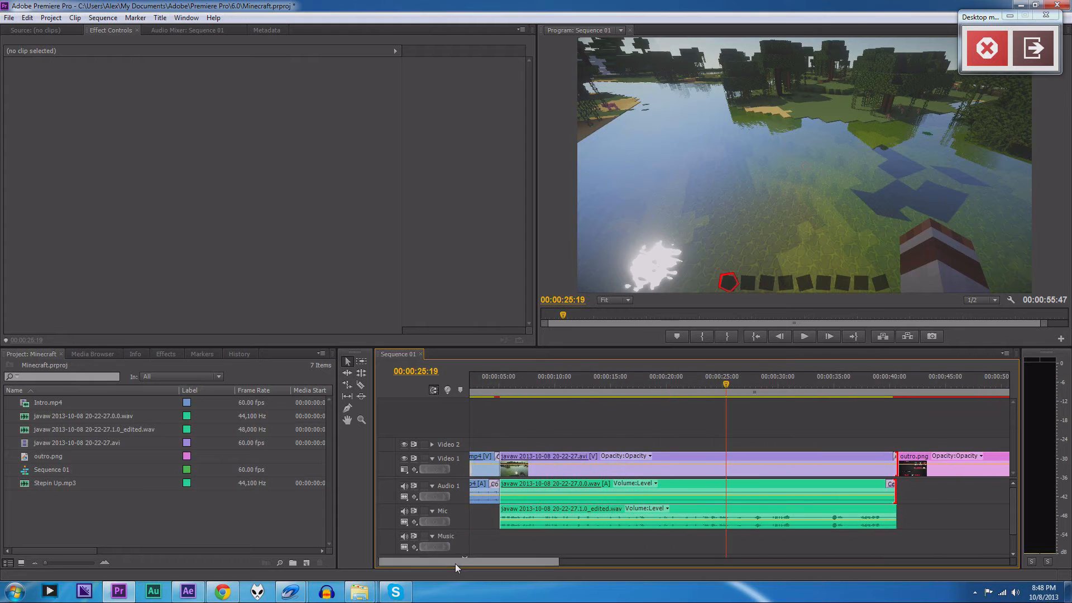
pyautogui.scroll(-9, 477, 564)
pyautogui.scroll(2, 480, 564)
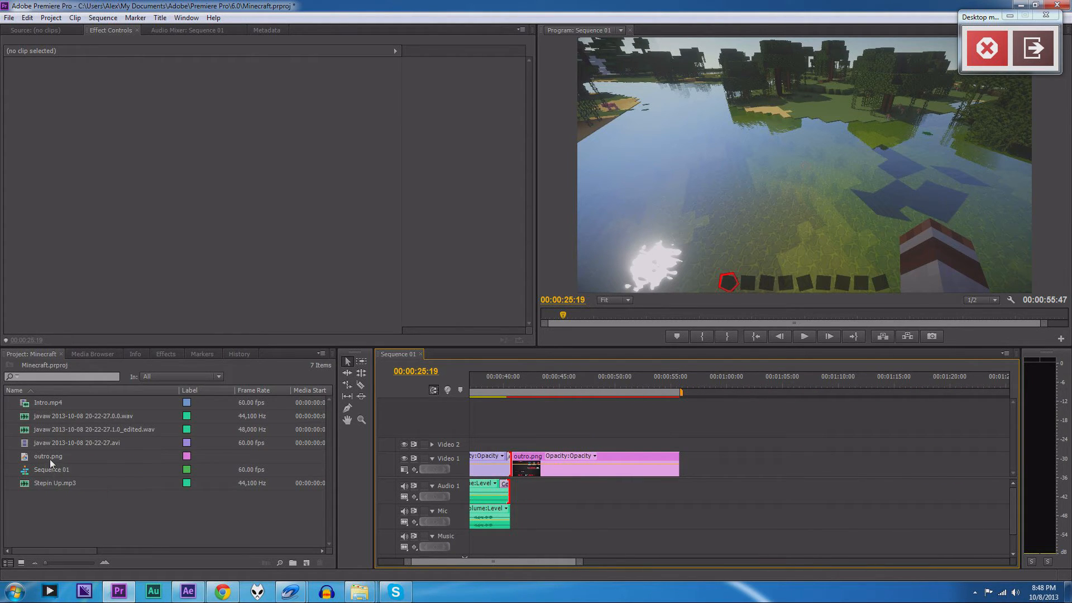
pyautogui.moveTo(53, 483); pyautogui.dragTo(513, 537)
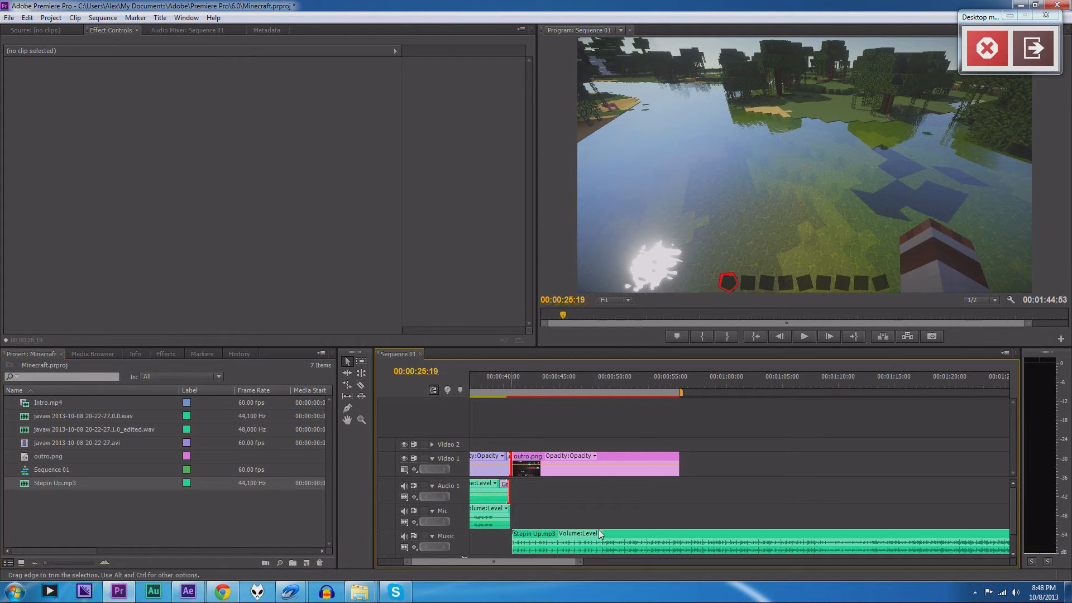
pyautogui.moveTo(556, 536)
pyautogui.mouseDown()
pyautogui.moveTo(655, 536)
pyautogui.moveTo(547, 537)
pyautogui.mouseUp()
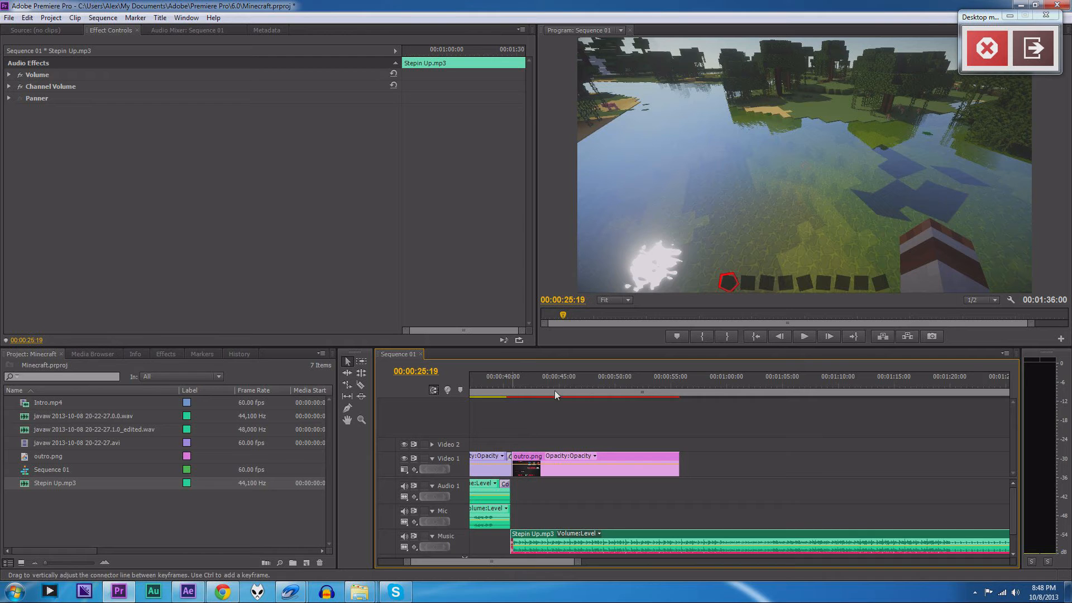
# Play back the change from the gameplay footage to outro.png, starting just before 00:00:40, to check the music's start.
pyautogui.click(497, 382)
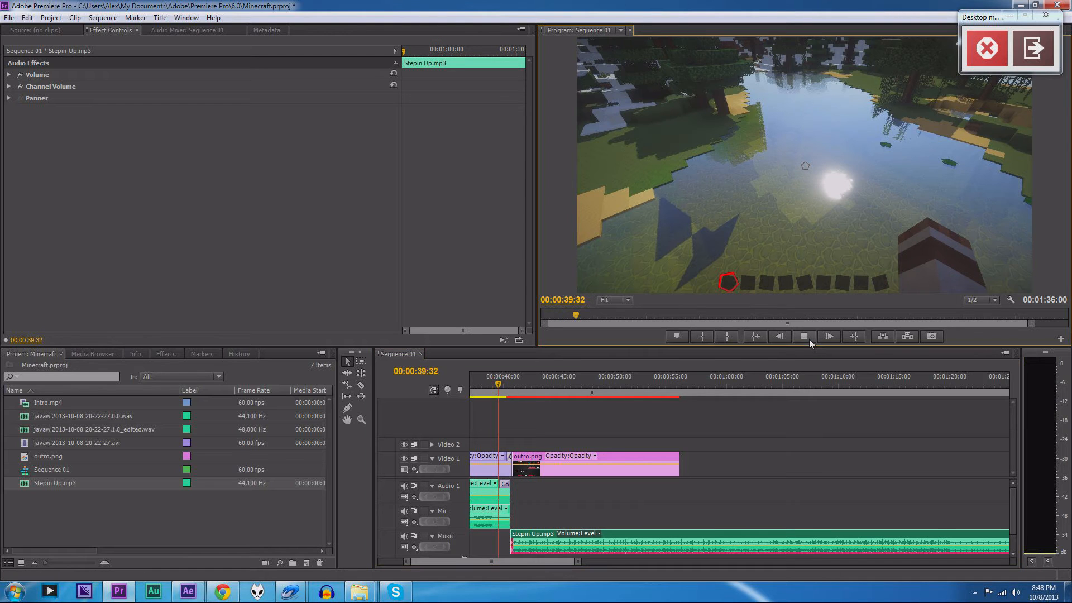
pyautogui.click(805, 338)
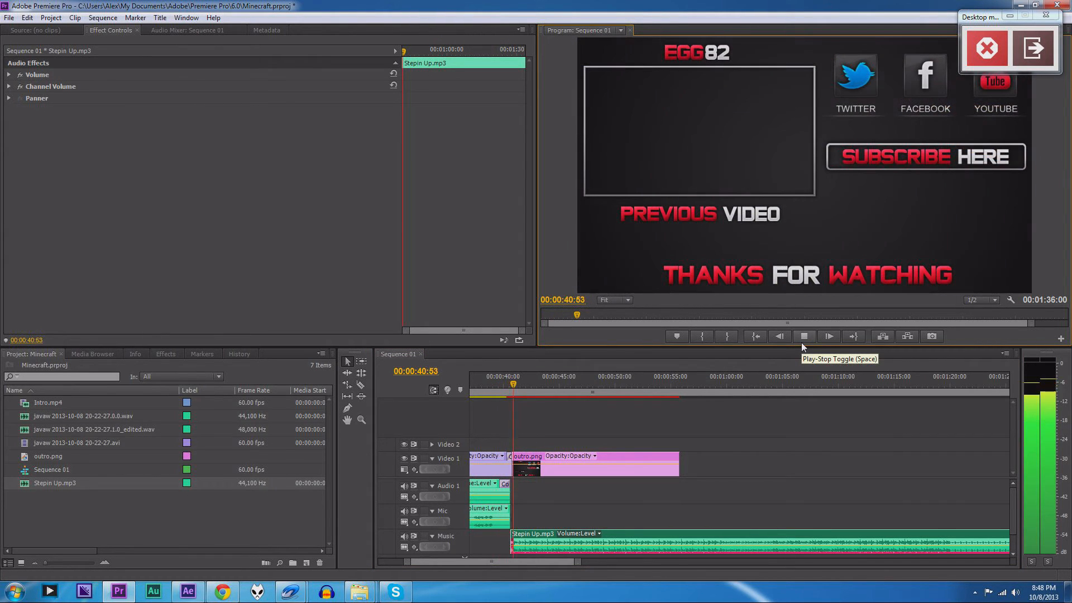
pyautogui.click(802, 339)
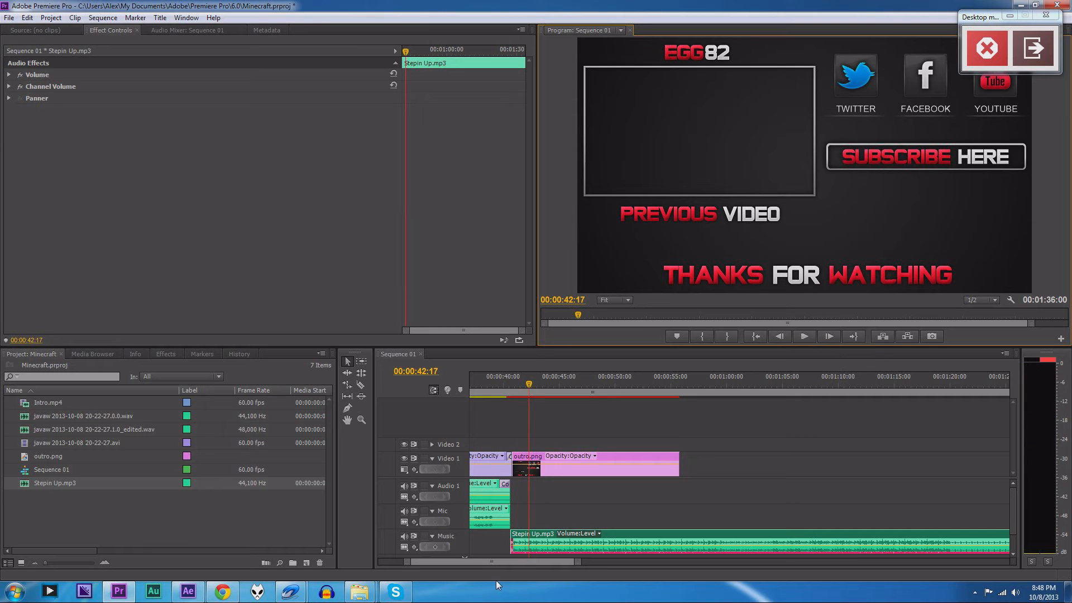
# Trim the end of Stepin Up.mp3 so the music finishes together with outro.png at 00:00:55:47.
pyautogui.moveTo(519, 562); pyautogui.dragTo(538, 561)
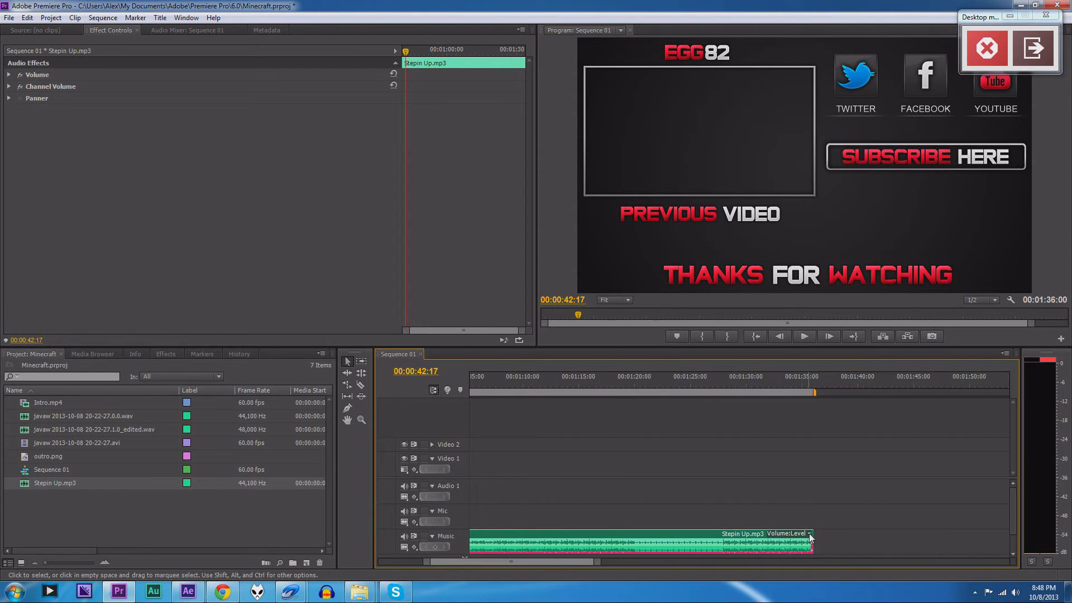
pyautogui.moveTo(809, 537); pyautogui.dragTo(497, 560)
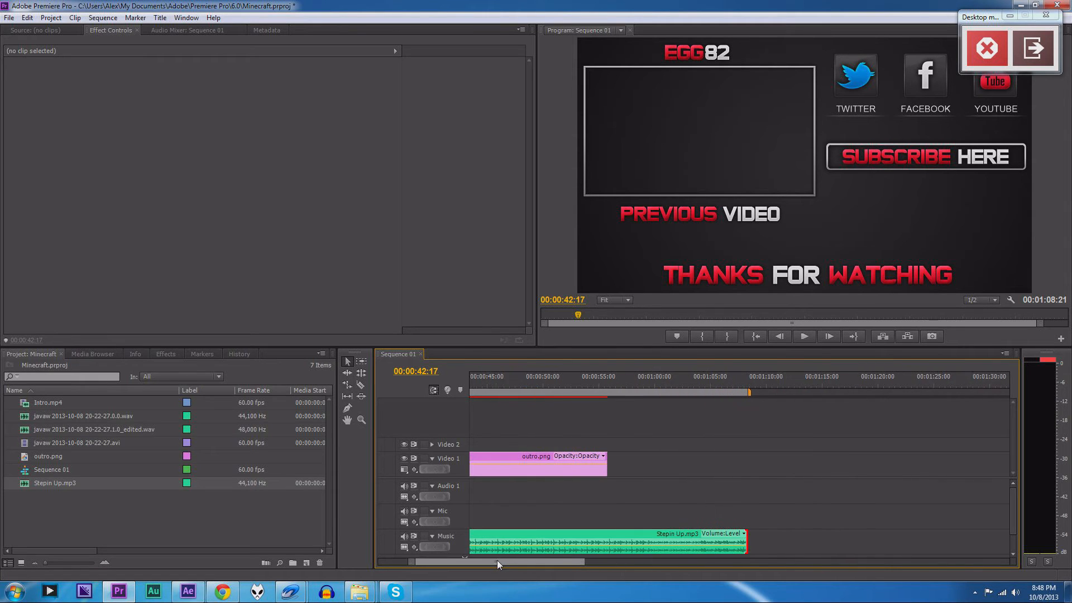
pyautogui.moveTo(774, 538); pyautogui.dragTo(633, 537)
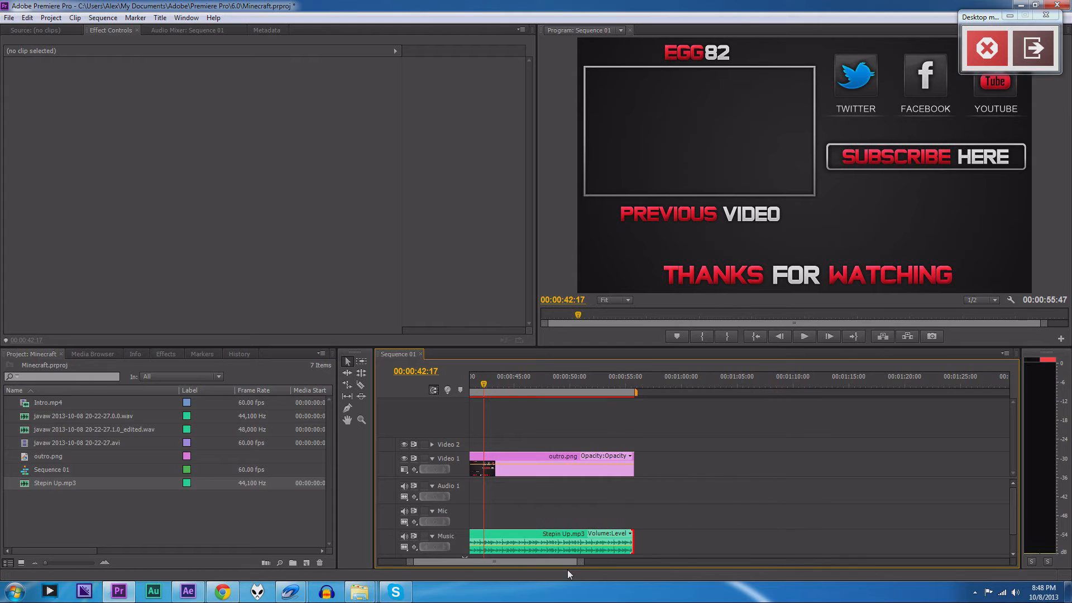
# Apply default transitions to the beginning and end of Stepin Up.mp3 and to the end of outro.png.
pyautogui.moveTo(566, 561); pyautogui.dragTo(562, 562)
pyautogui.rightClick(558, 539)
pyautogui.click(580, 531)
pyautogui.rightClick(723, 538)
pyautogui.click(718, 538)
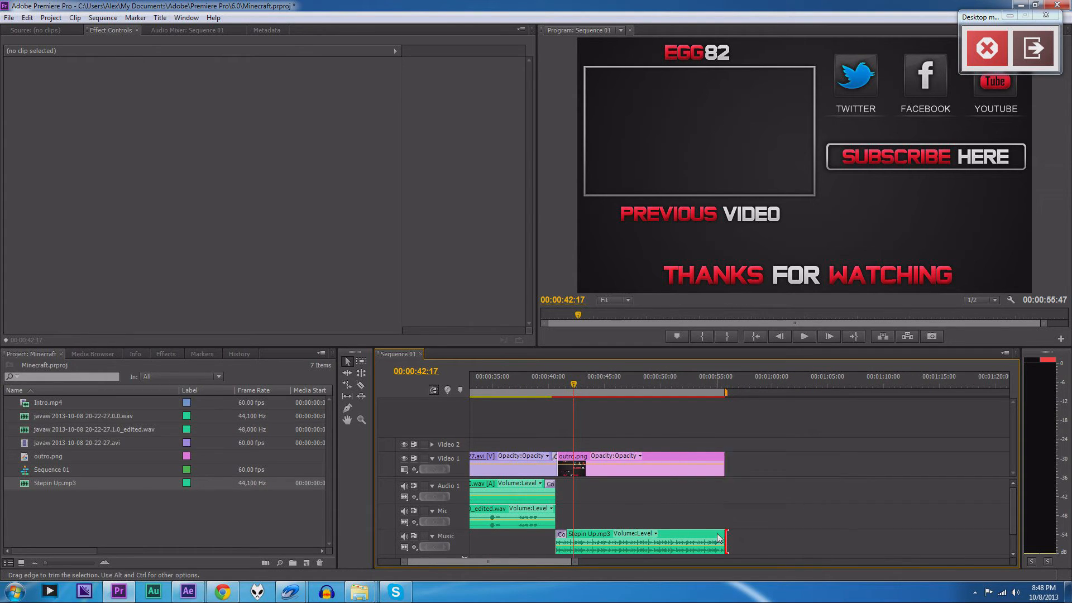
pyautogui.rightClick(718, 537)
pyautogui.click(688, 511)
pyautogui.rightClick(723, 538)
pyautogui.click(738, 528)
pyautogui.rightClick(720, 539)
pyautogui.click(748, 534)
# Play back the start of the outro from 00:00:40:27 to check the music transition.
pyautogui.click(553, 385)
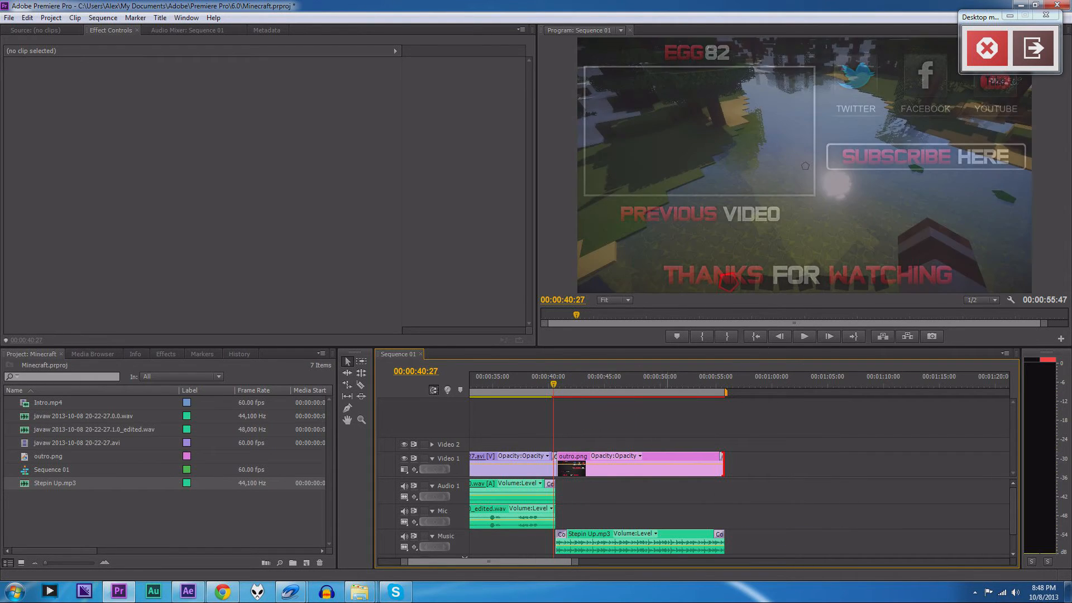
pyautogui.click(804, 337)
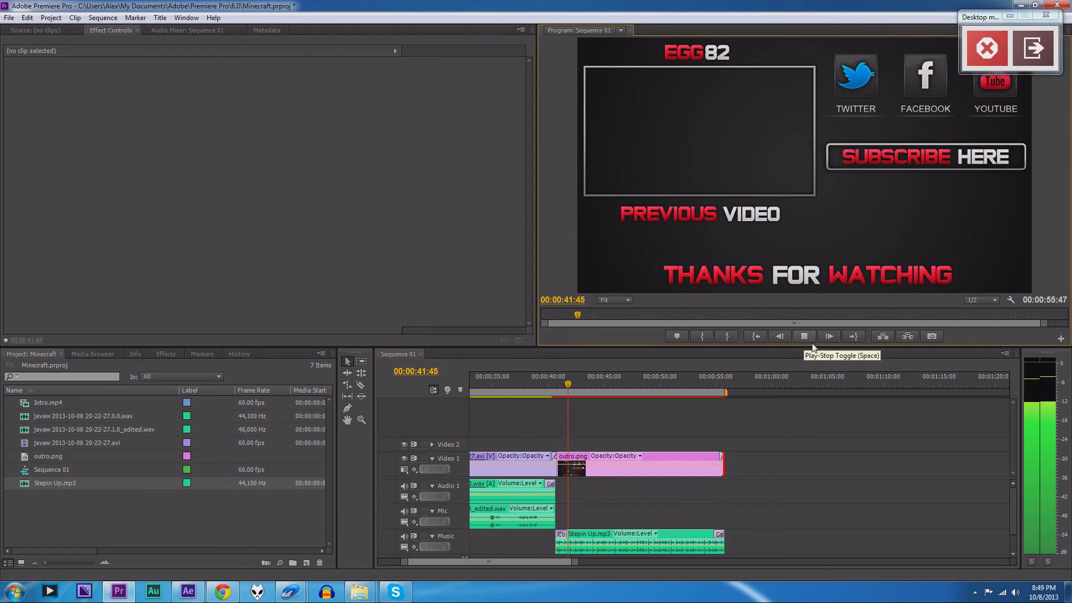
pyautogui.click(807, 337)
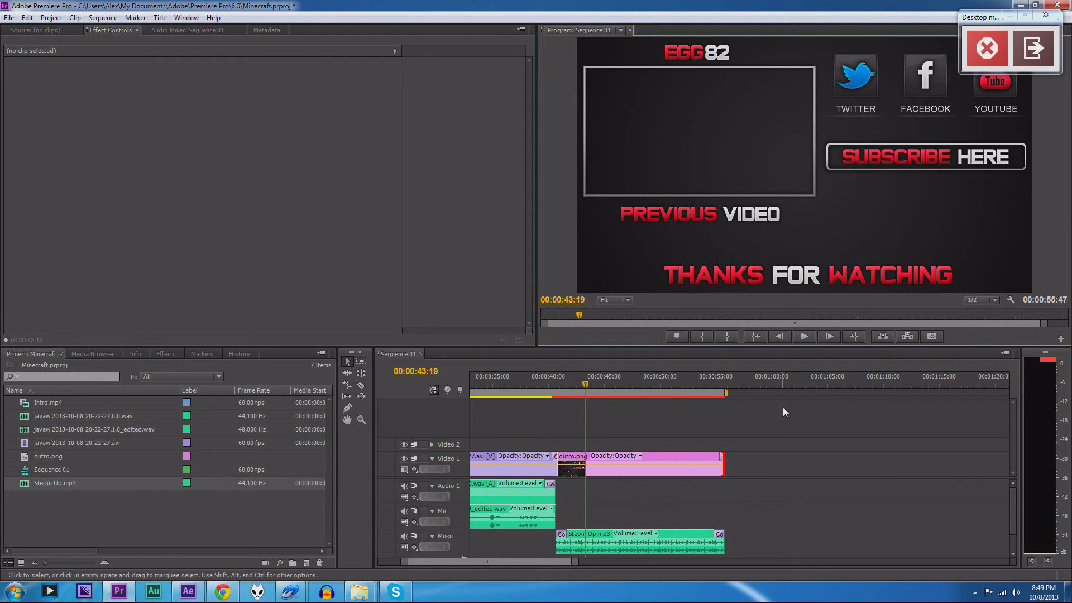
# Save the project and expand the Video 2 track, leaving the playhead at 00:00:43:15.
pyautogui.hotkey('ctrl', 's')
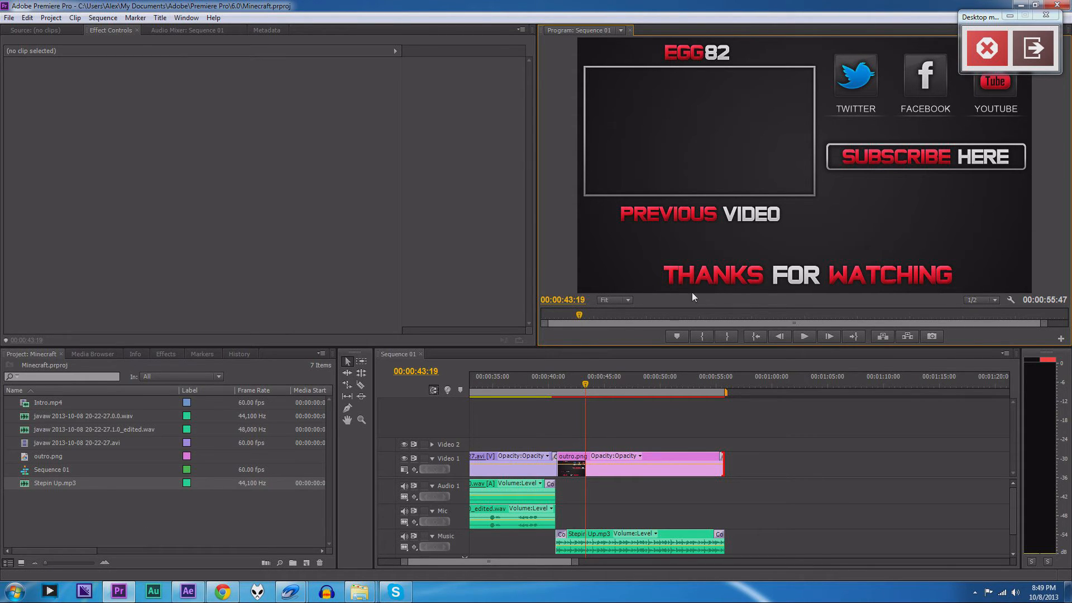
pyautogui.click(432, 444)
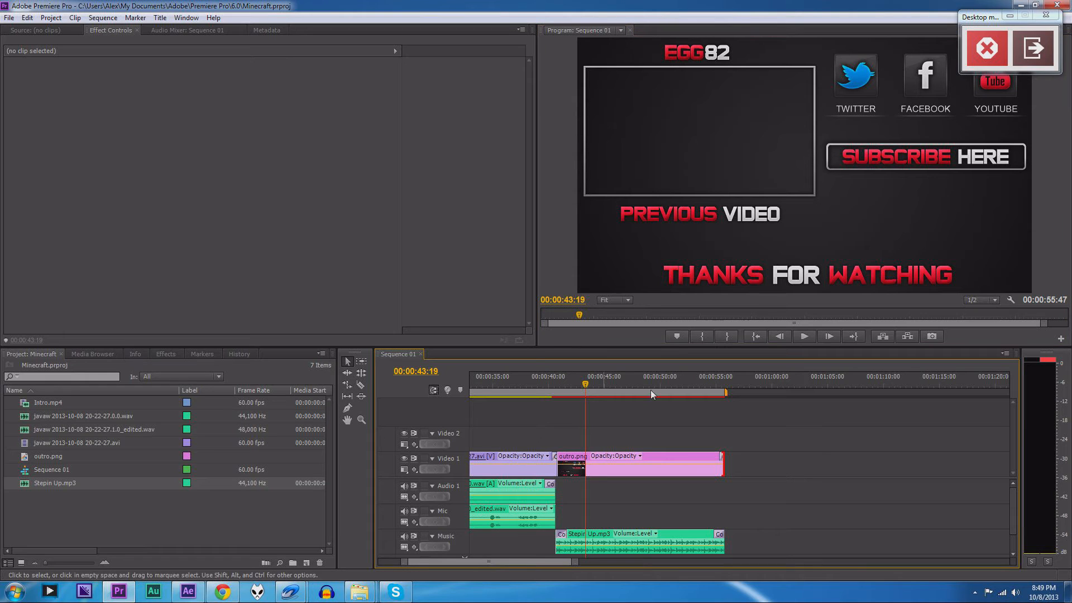
pyautogui.moveTo(588, 387); pyautogui.dragTo(584, 384)
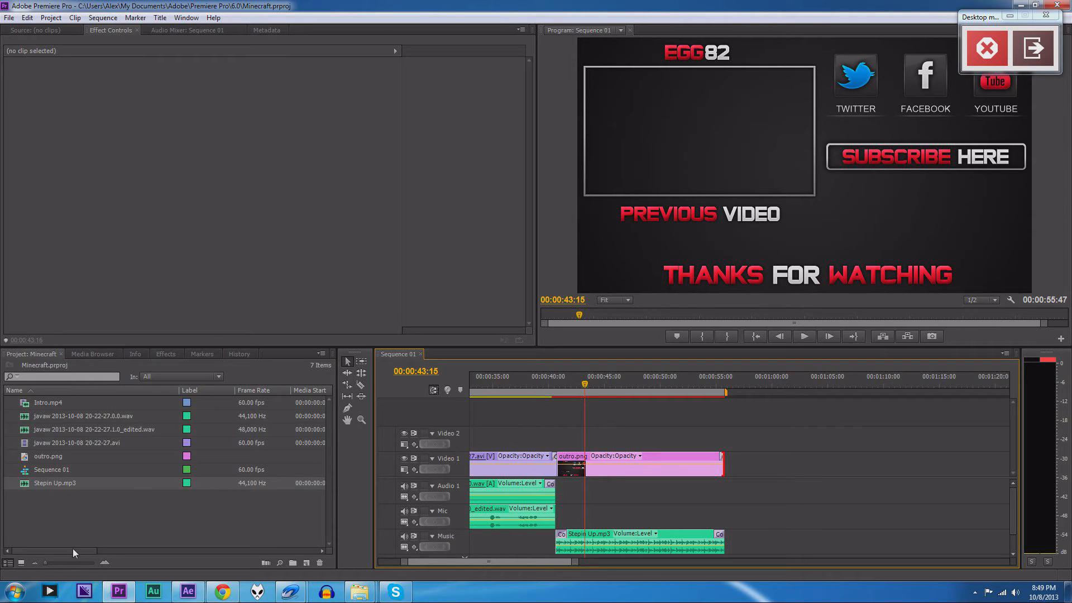
# Switch to Windows Explorer, go back from the music folder to the video assets folder, and return to Premiere Pro.
pyautogui.rightClick(48, 510)
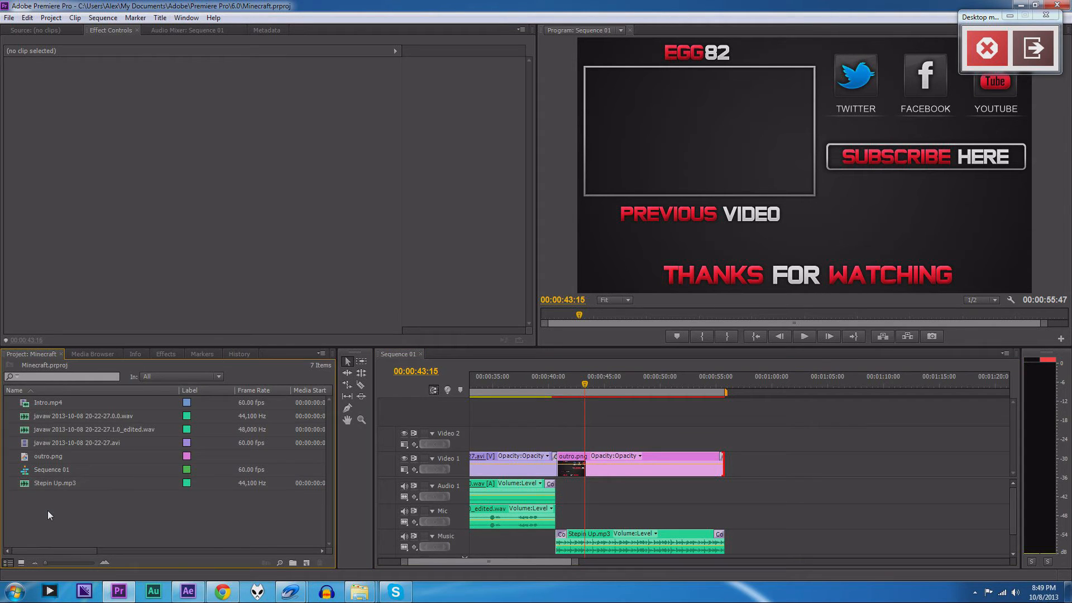
pyautogui.click(41, 521)
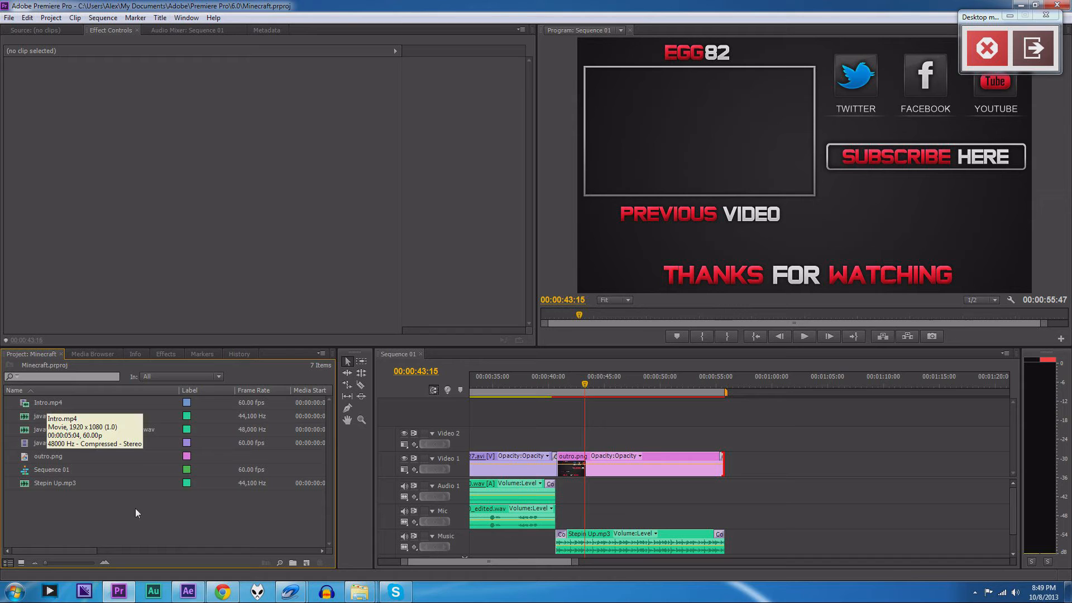
pyautogui.click(373, 592)
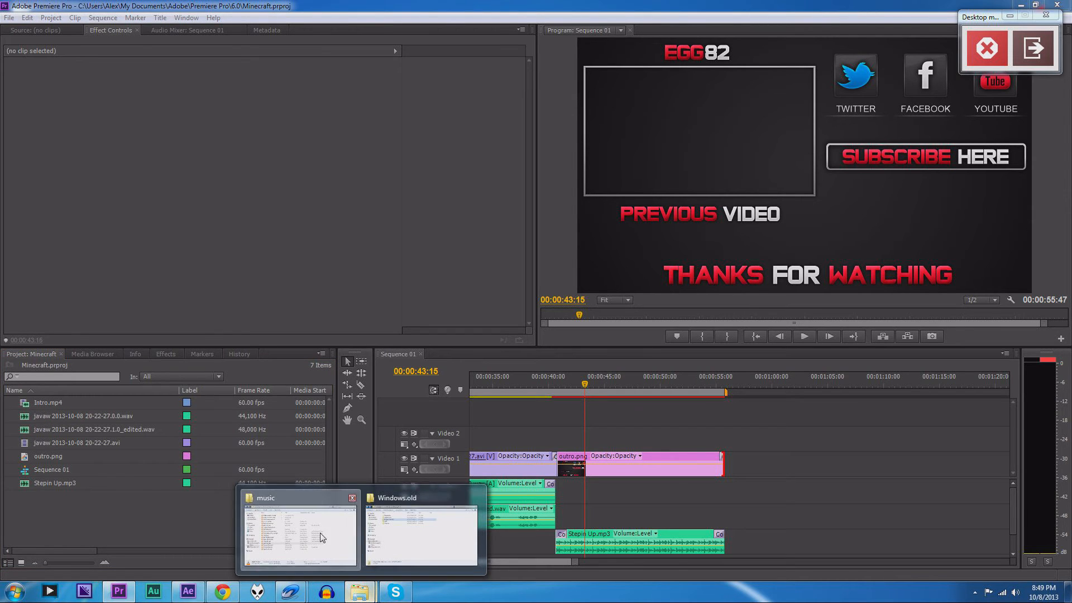
pyautogui.click(322, 537)
pyautogui.click(405, 162)
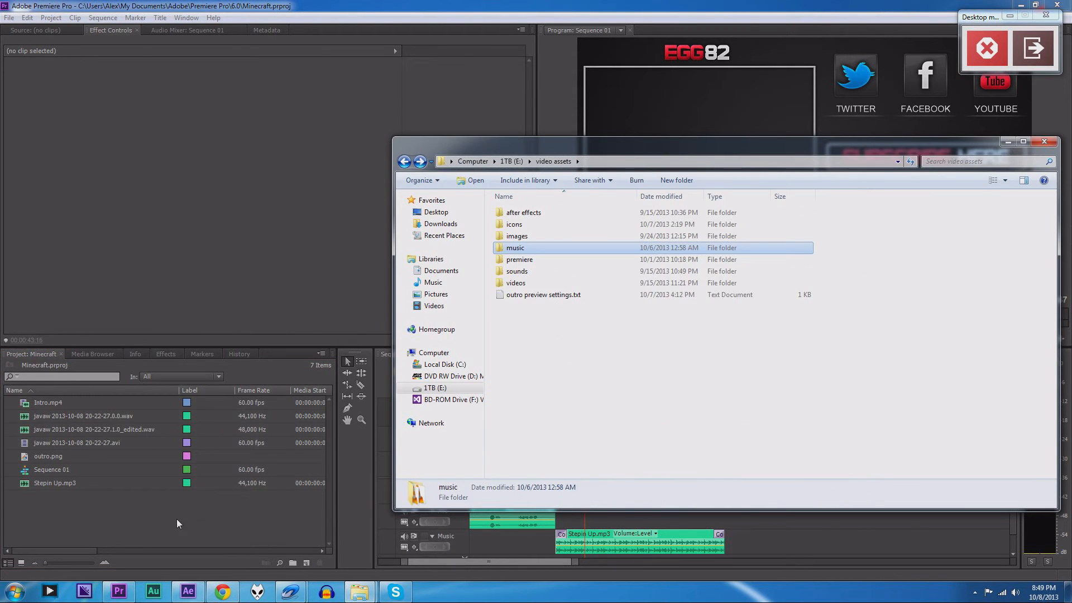
pyautogui.click(179, 511)
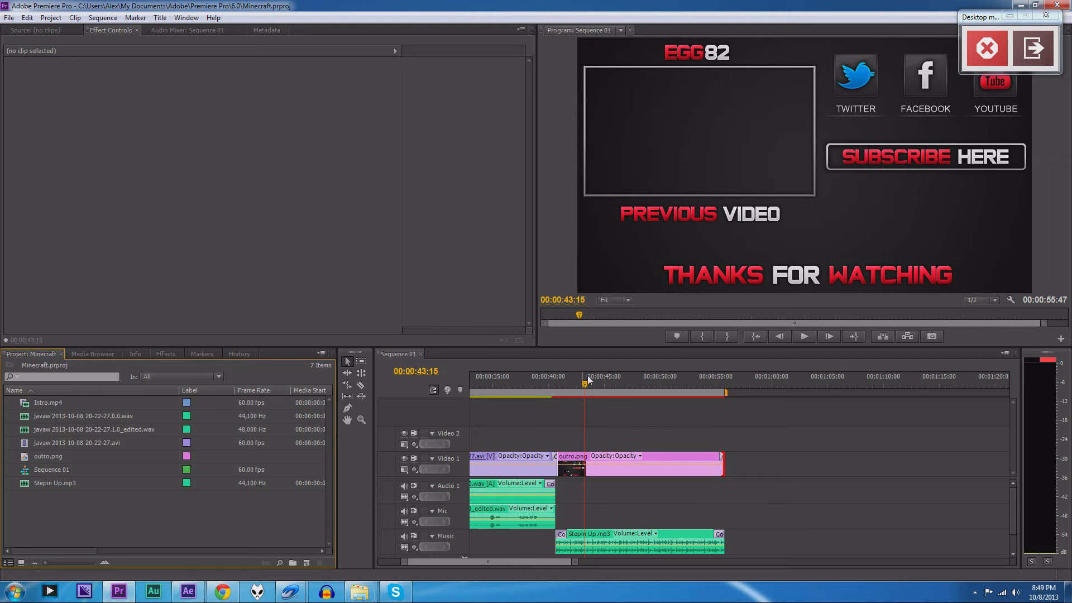
# Split the gameplay clip on Video 1 with the Razor tool at 00:00:15:04 and at about 00:00:33.
pyautogui.click(471, 390)
pyautogui.moveTo(521, 565); pyautogui.dragTo(503, 564)
pyautogui.moveTo(603, 374); pyautogui.dragTo(513, 374)
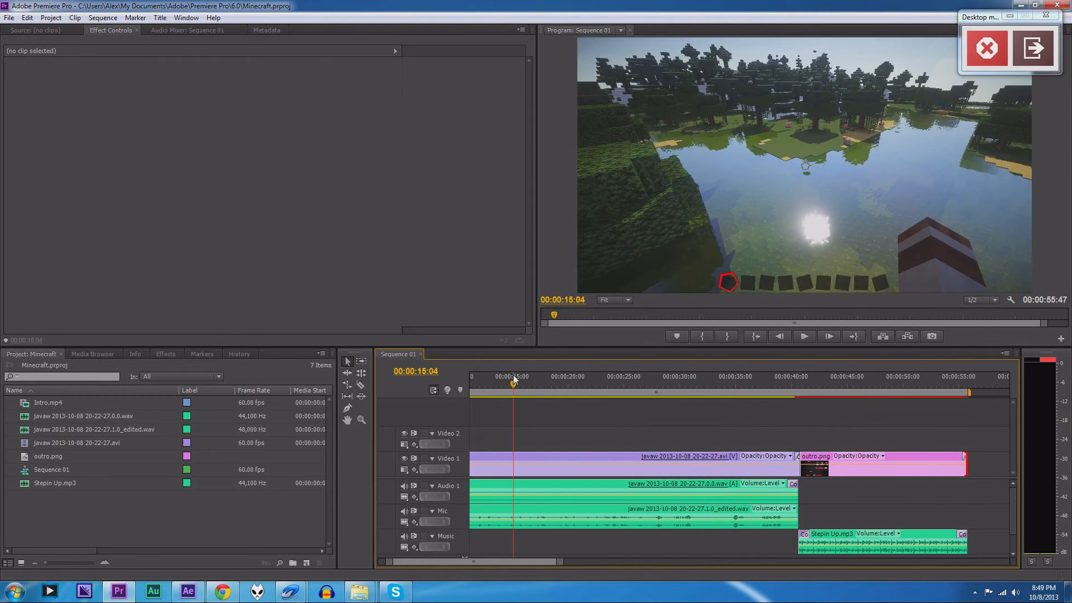
pyautogui.click(361, 386)
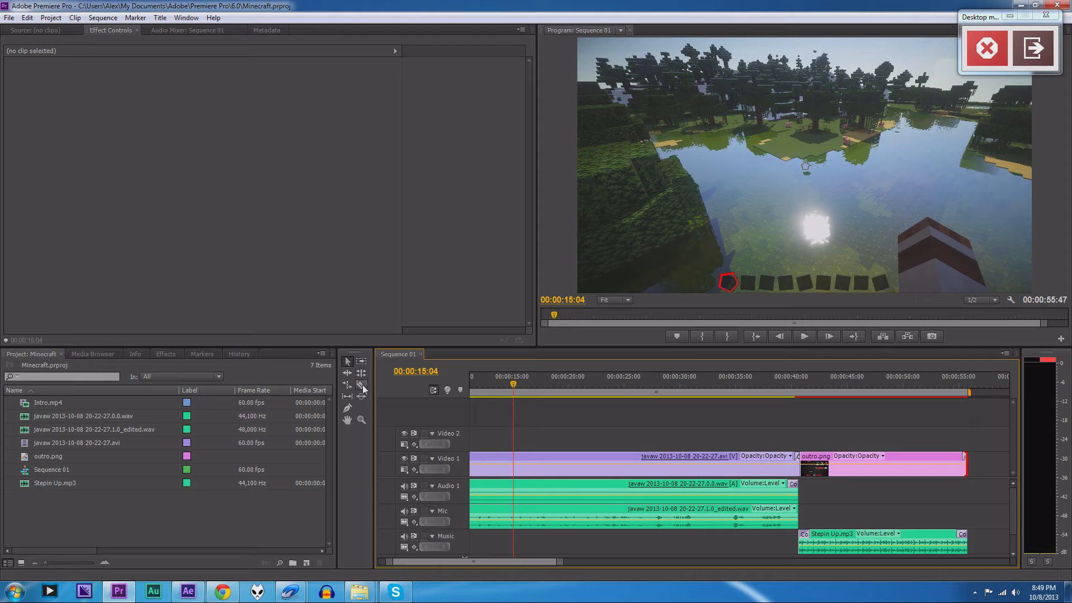
pyautogui.click(513, 462)
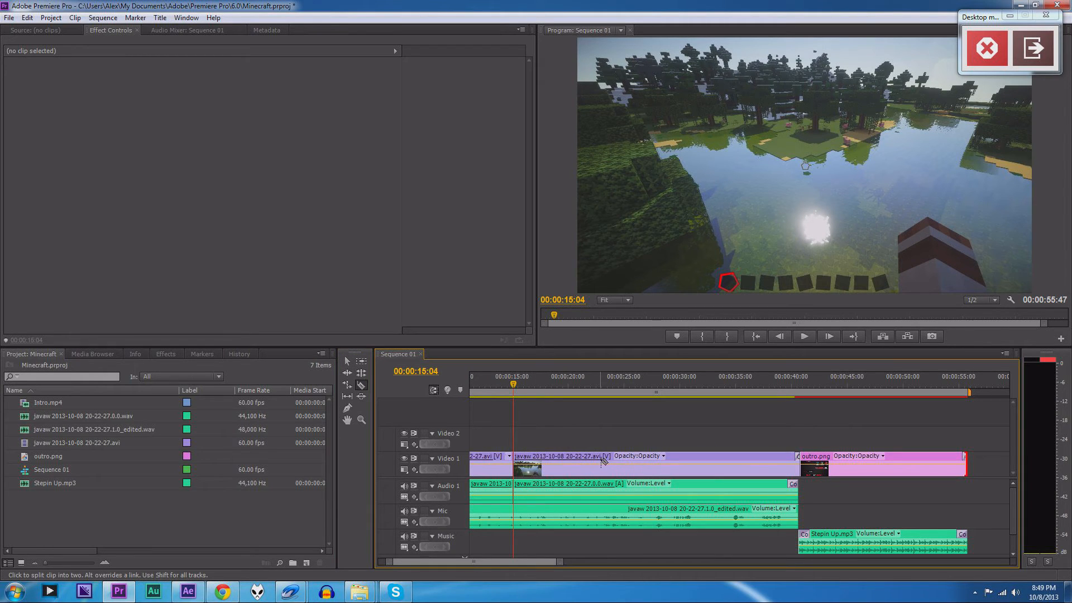
pyautogui.click(716, 461)
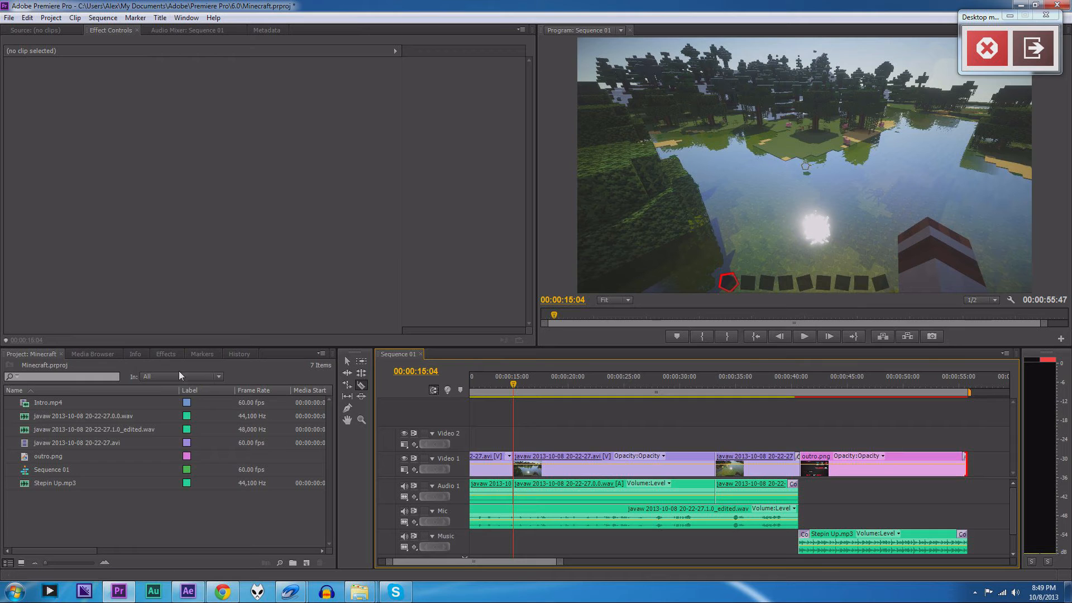
pyautogui.click(347, 362)
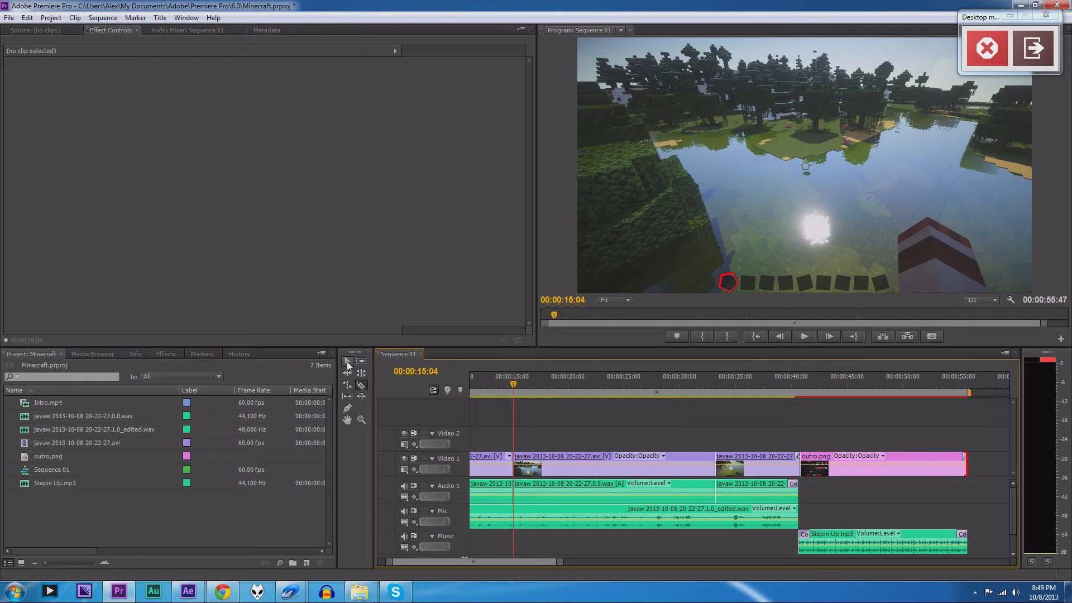
# Unlink the middle gameplay segment from its audio, copy its video, and undo the unlinking and both cuts.
pyautogui.rightClick(570, 454)
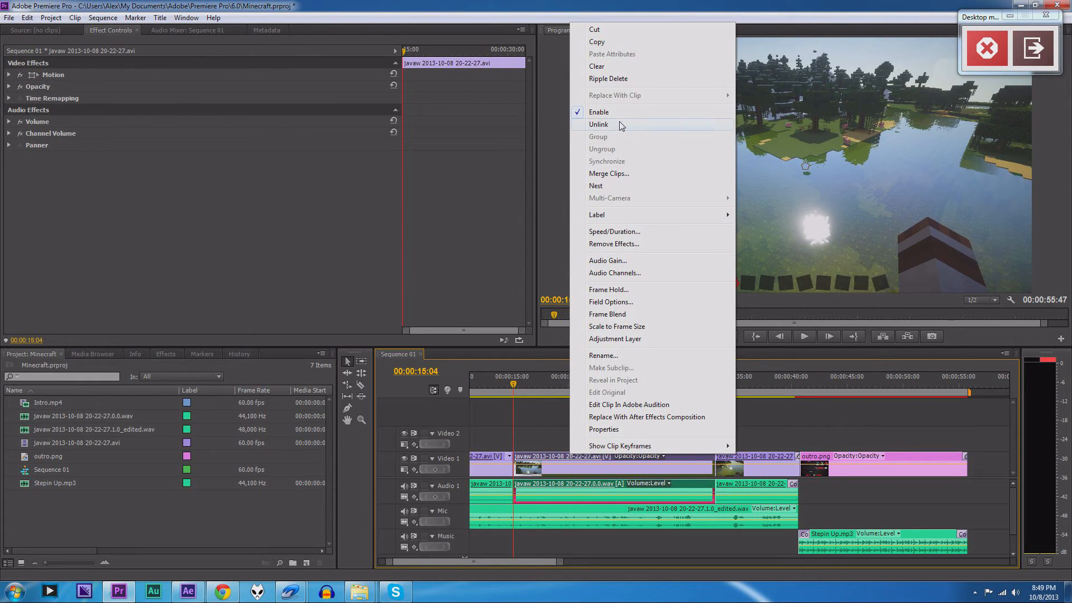
pyautogui.click(614, 124)
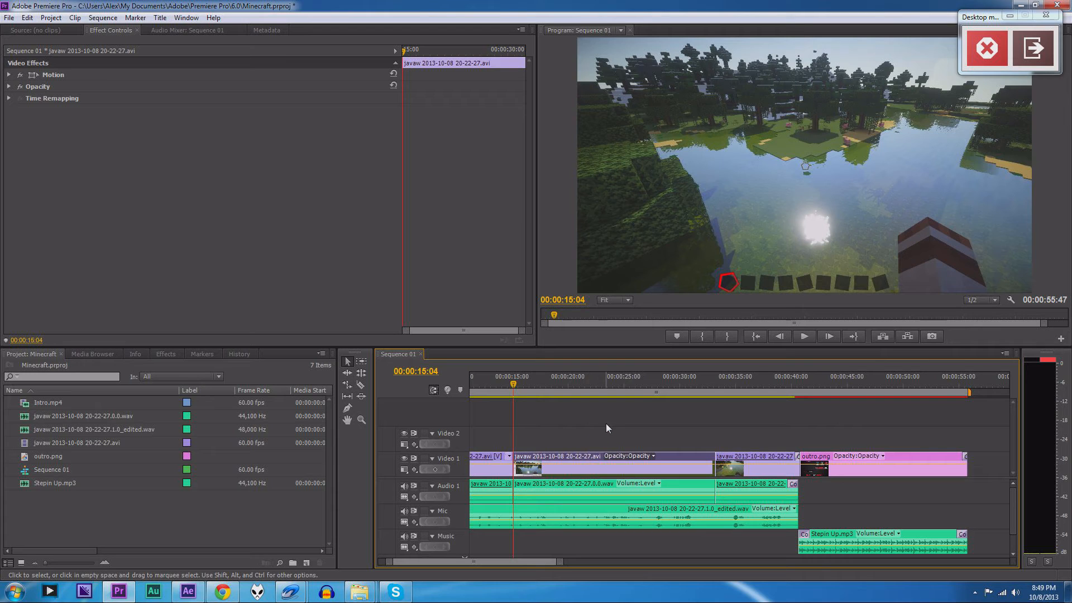
pyautogui.hotkey('ctrl', 'z')
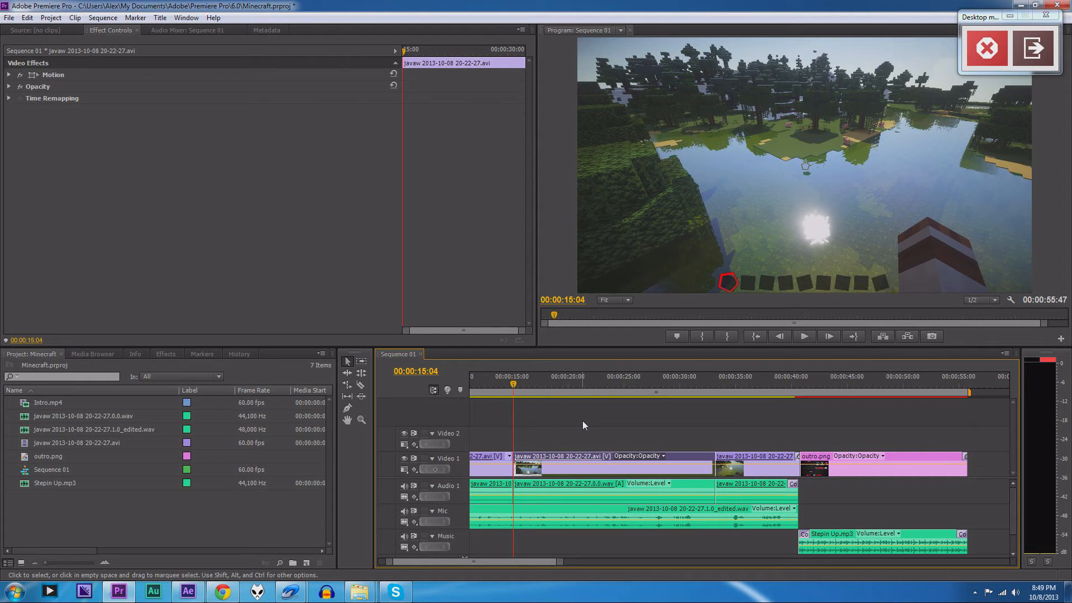
pyautogui.hotkey('ctrl', 'z')
pyautogui.hotkey('ctrl', 'z')
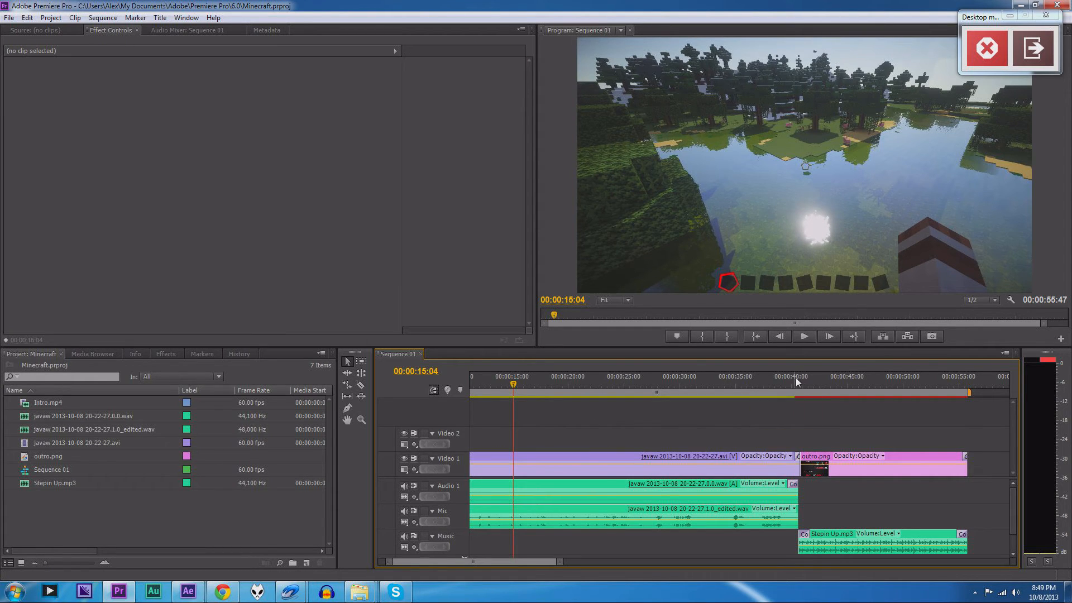
# Paste the copied gameplay segment onto the Video 2 track at 00:00:40:22.
pyautogui.click(796, 377)
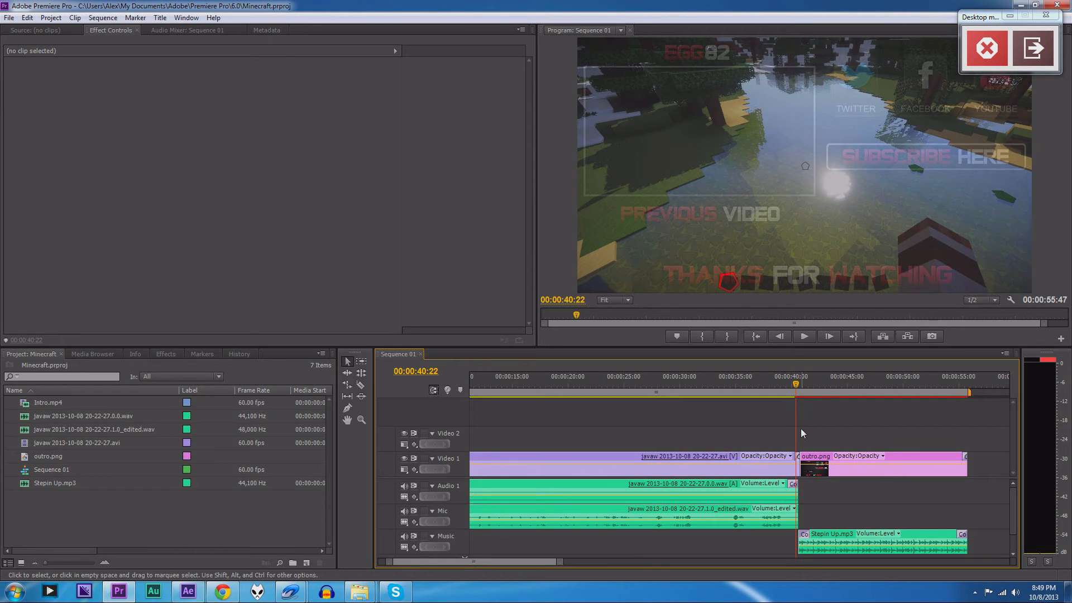
pyautogui.click(460, 431)
pyautogui.hotkey('ctrl', 'v')
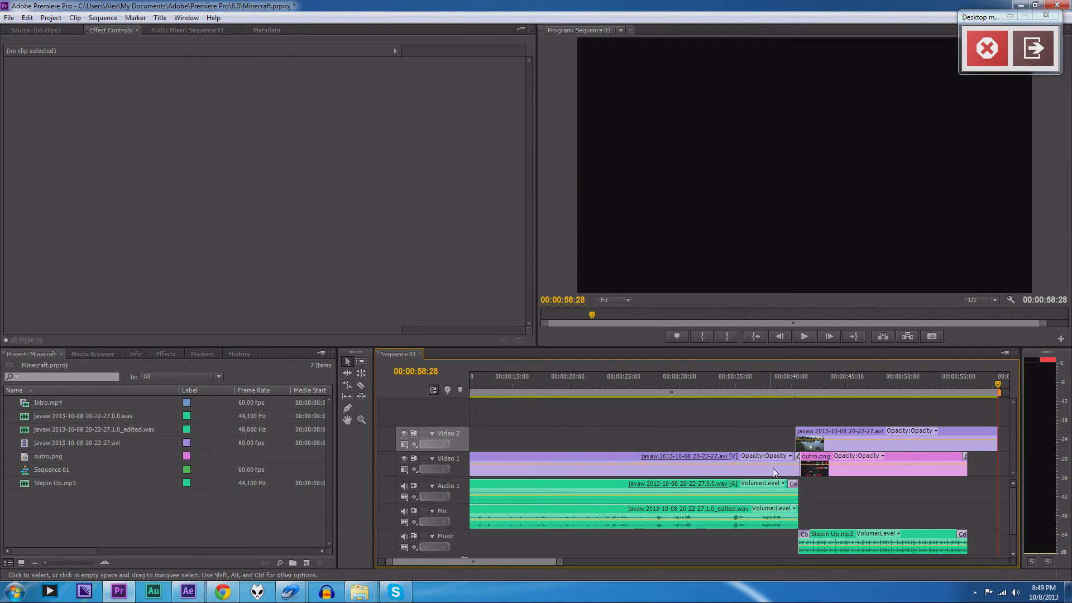
# Align the pasted Video 2 clip with the start of outro.png, trim its end to match, and save with the playhead at 00:00:45:29.
pyautogui.moveTo(555, 559); pyautogui.dragTo(566, 561)
pyautogui.moveTo(597, 431); pyautogui.dragTo(601, 431)
pyautogui.moveTo(758, 433); pyautogui.dragTo(733, 433)
pyautogui.moveTo(763, 384); pyautogui.dragTo(618, 383)
pyautogui.hotkey('ctrl', 's')
# Expand the Motion settings of the Video 2 clip and open outro preview settings.txt from the video assets folder in Notepad.
pyautogui.click(628, 430)
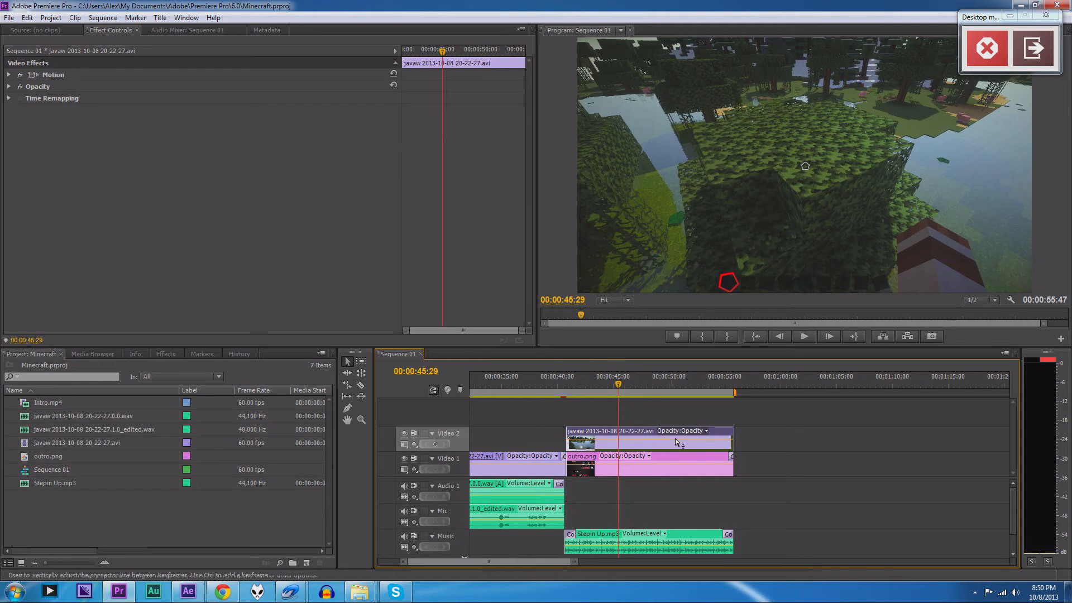
pyautogui.click(9, 75)
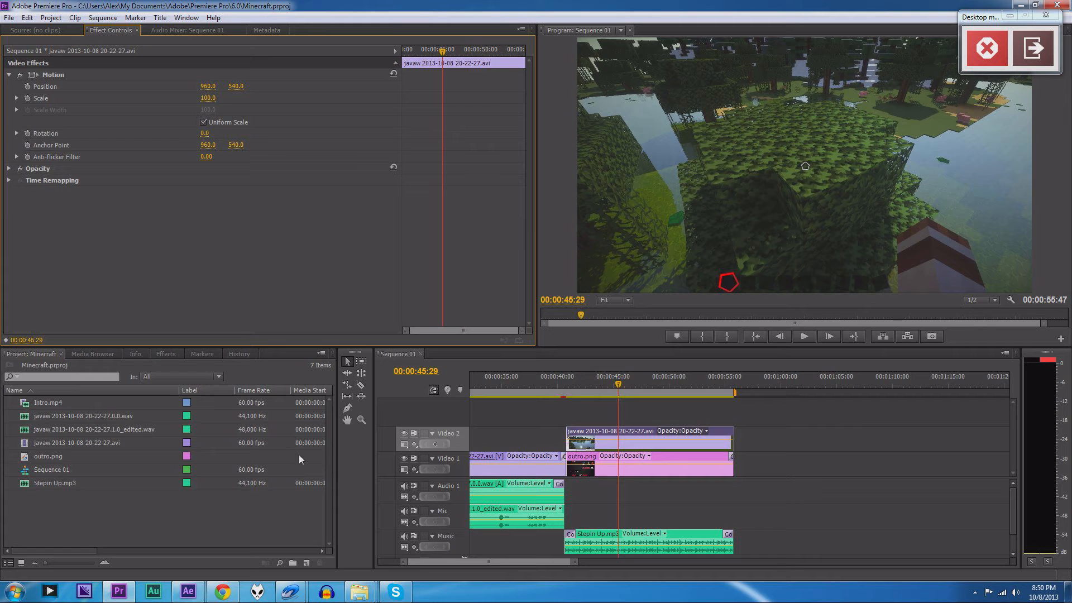
pyautogui.moveTo(360, 592)
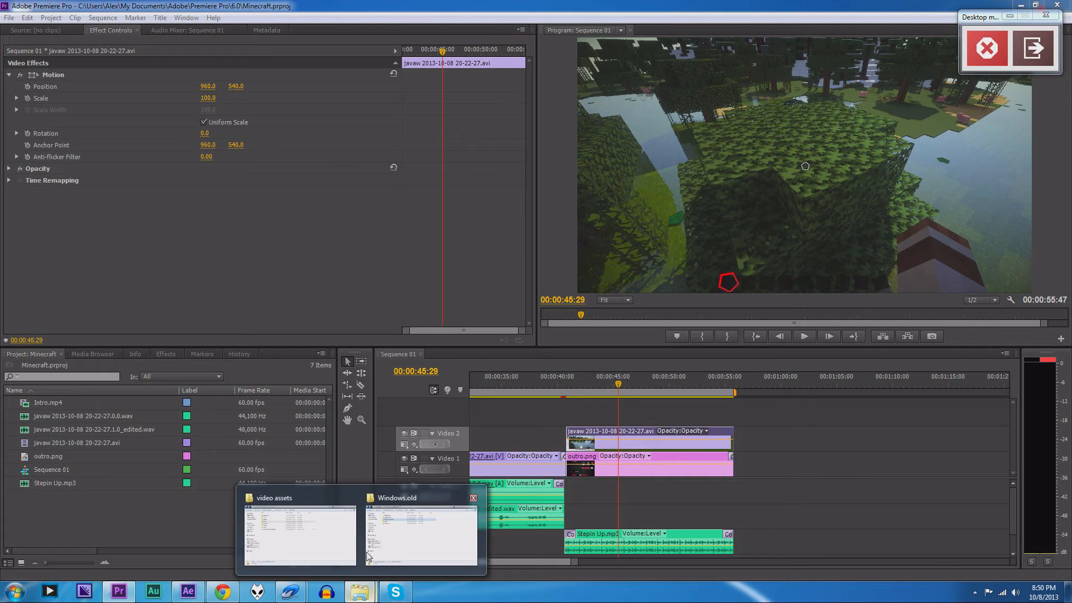
pyautogui.click(340, 548)
pyautogui.click(592, 294)
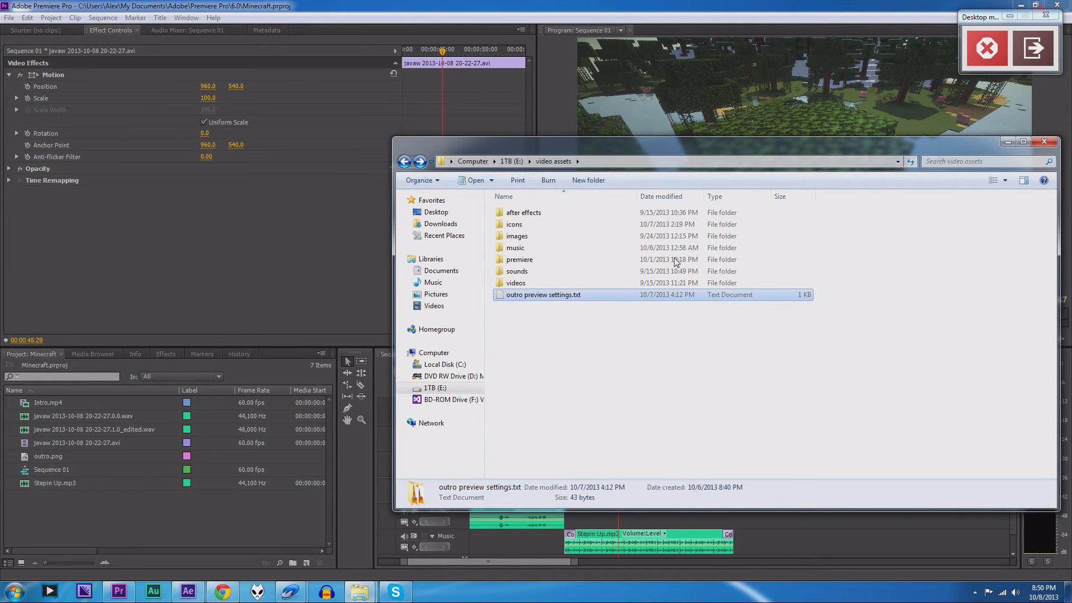
pyautogui.click(1008, 141)
pyautogui.moveTo(562, 132); pyautogui.dragTo(622, 109)
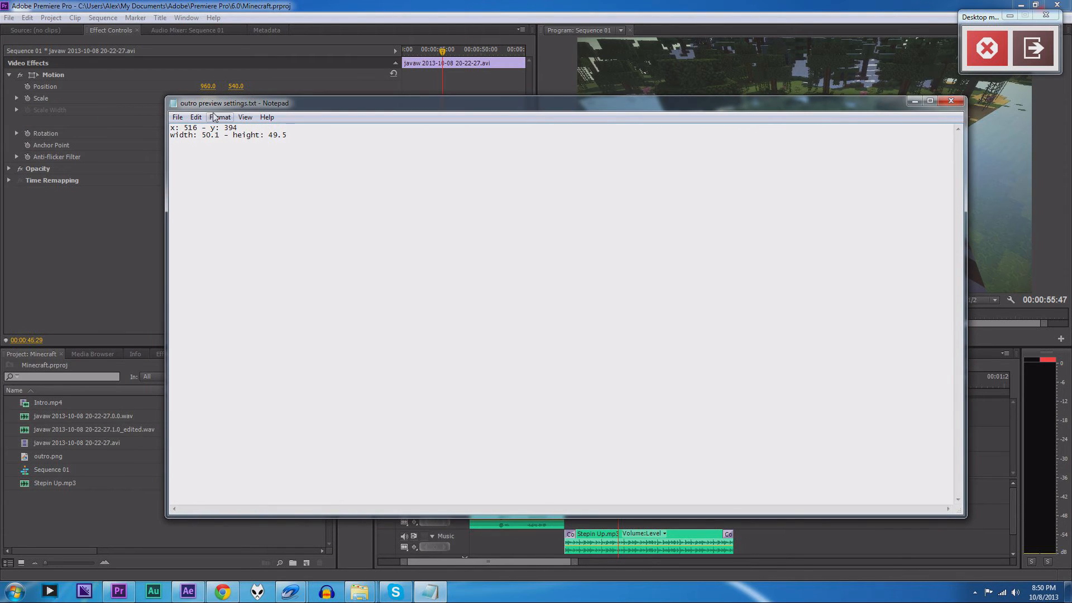
# Set the position of the Video 2 clip to 516, 394 in its Motion settings.
pyautogui.click(210, 86)
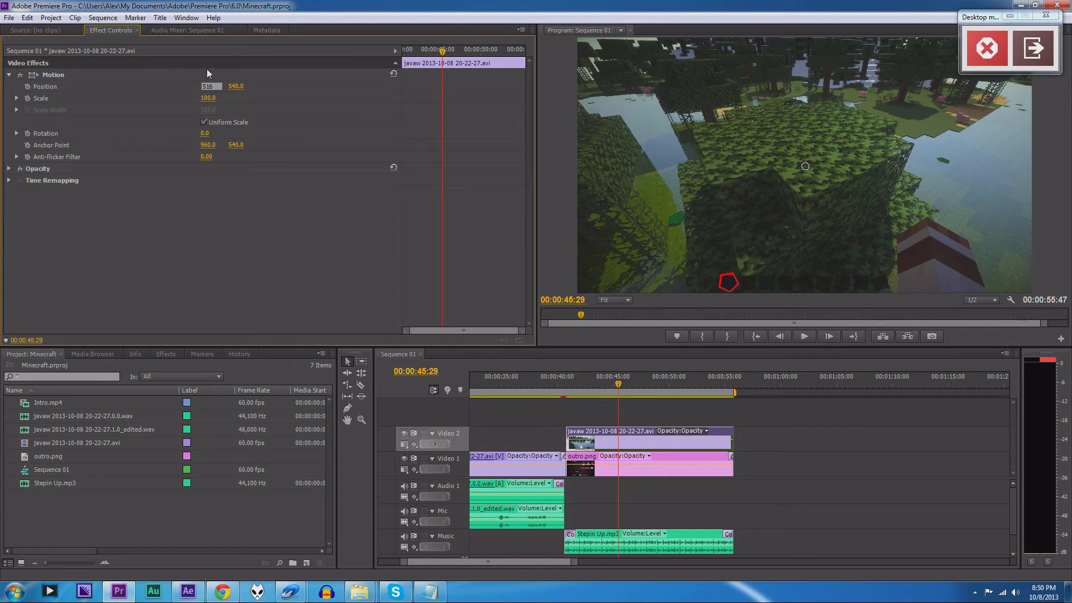
pyautogui.press('Tab')
pyautogui.write('39')
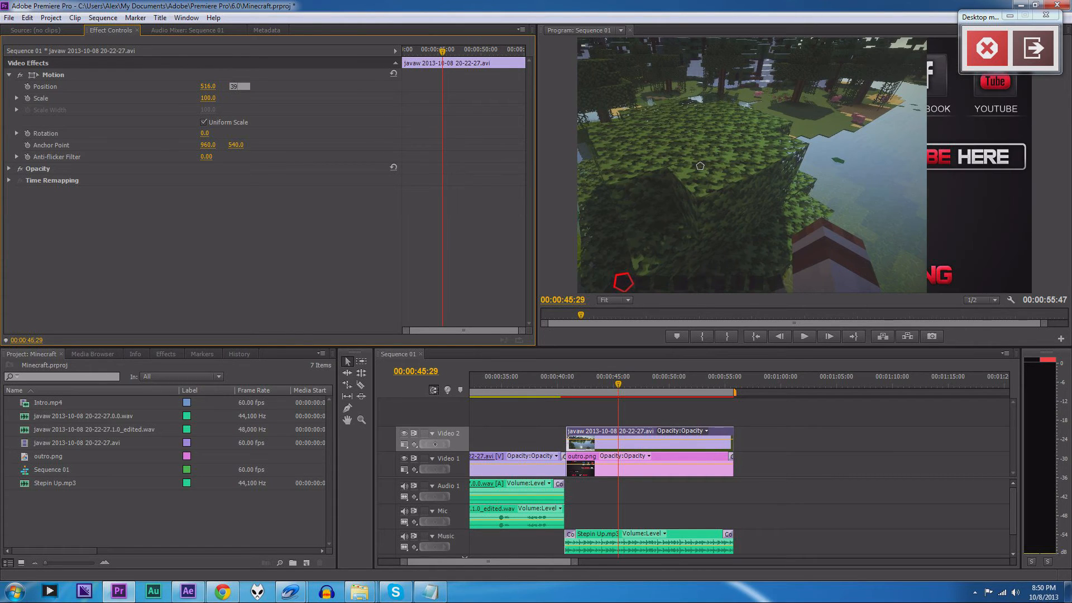
pyautogui.write('4')
pyautogui.press('Return')
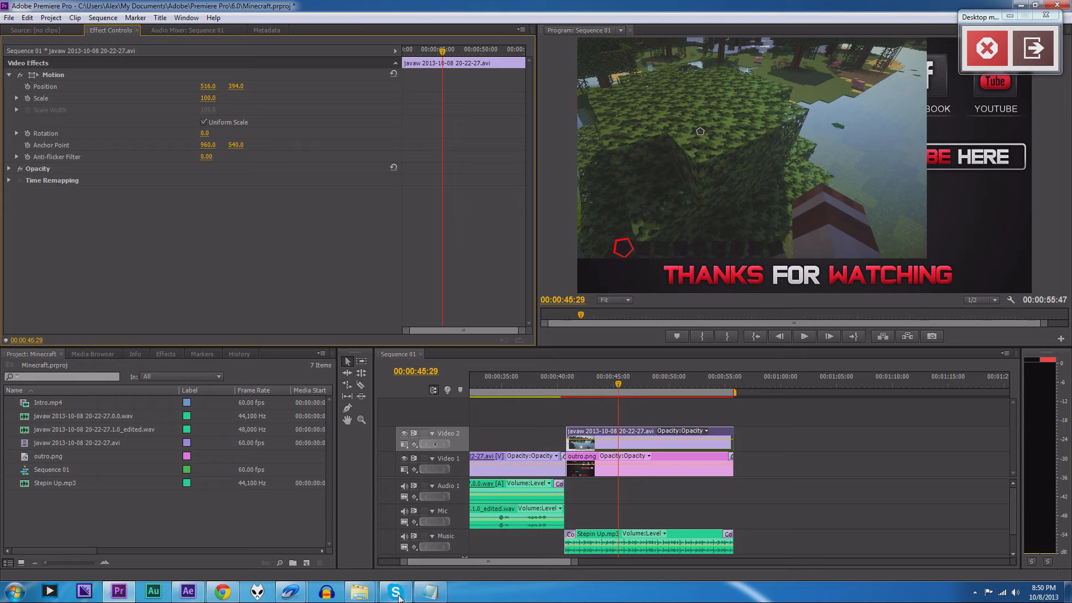
# Check the outro preview notes, turn off Uniform Scale for the Video 2 clip, and set Scale Height to 50.1 and Scale Width to 49.5.
pyautogui.click(430, 592)
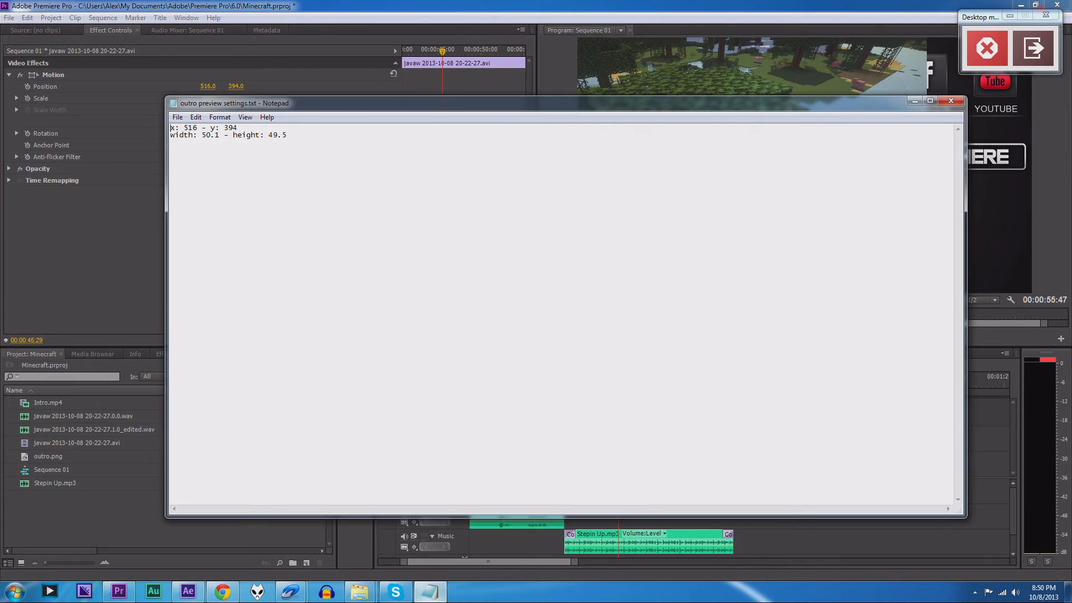
pyautogui.click(138, 239)
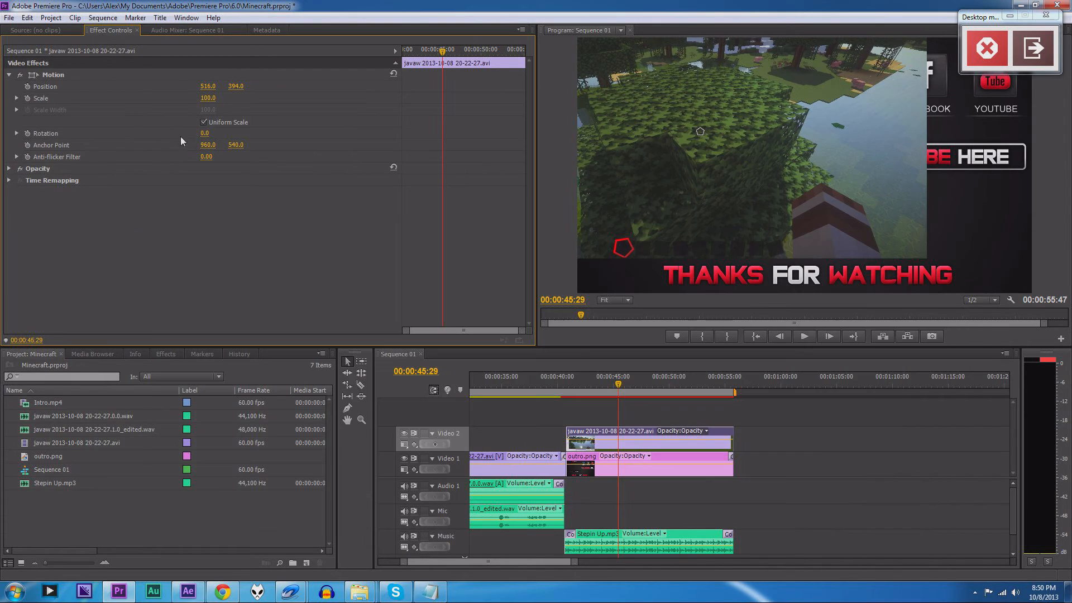
pyautogui.click(204, 122)
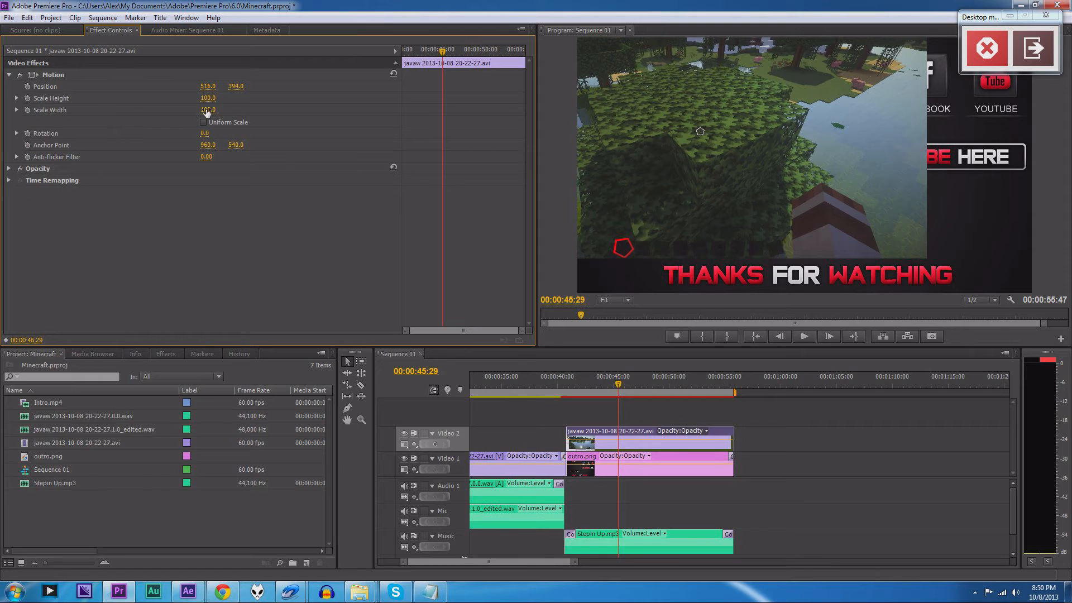
pyautogui.click(207, 98)
pyautogui.write('50.1')
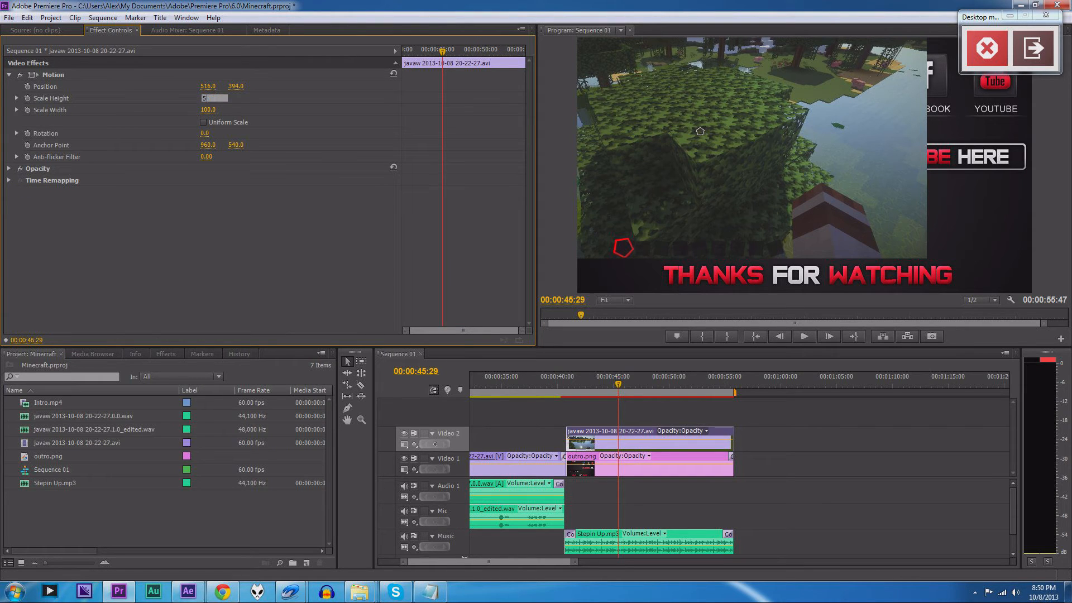
pyautogui.click(210, 111)
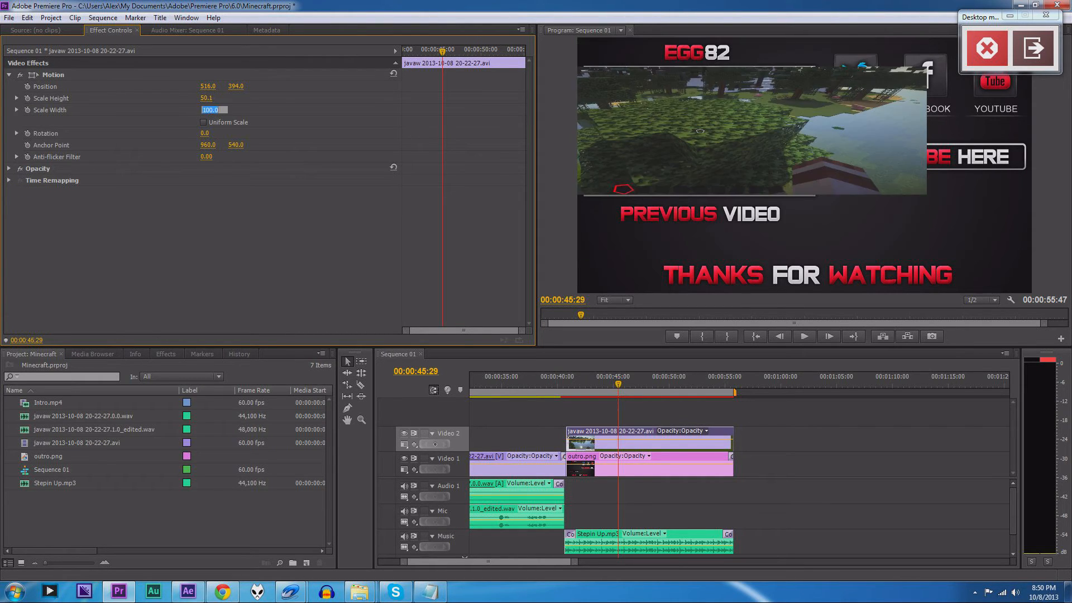
pyautogui.write('49.5')
pyautogui.press('Return')
# Recheck the outro preview notes and set the clip's Scale Height to 49.5 and Scale Width to 50.1.
pyautogui.click(430, 591)
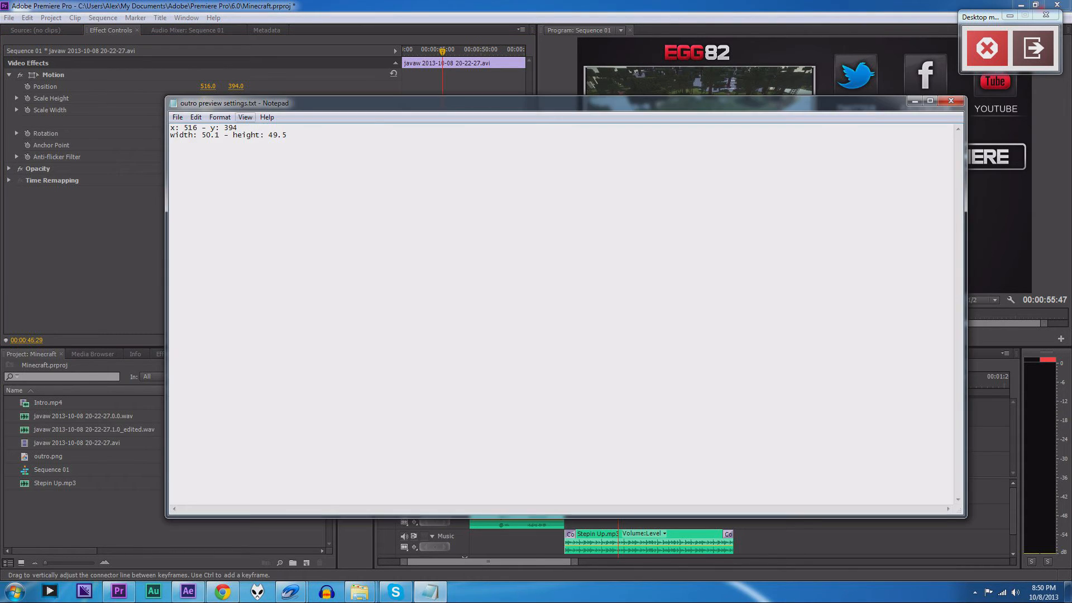
pyautogui.click(115, 239)
pyautogui.click(207, 98)
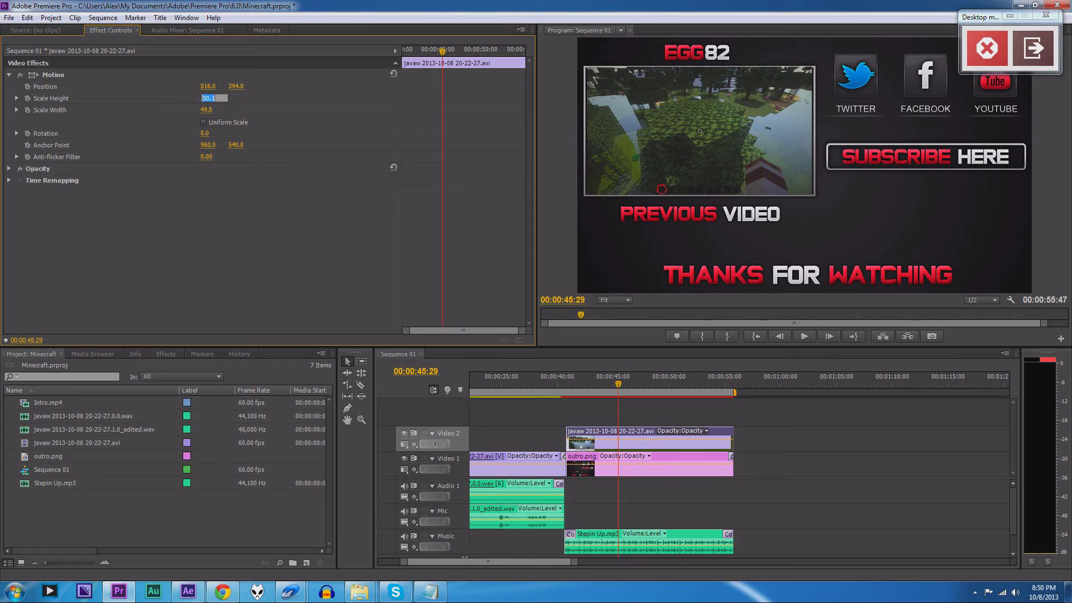
pyautogui.write('49.5')
pyautogui.click(208, 110)
pyautogui.write('50.1')
pyautogui.press('Return')
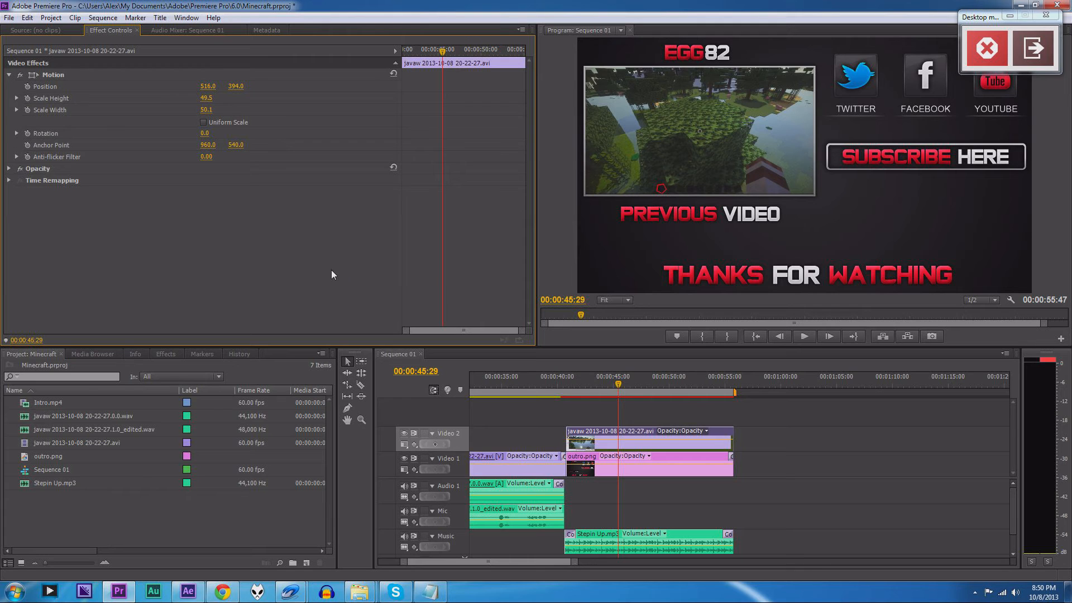
# Play back the outro with its gameplay preview from 00:00:40:44, stop near its end, and save the project.
pyautogui.moveTo(617, 383); pyautogui.dragTo(565, 385)
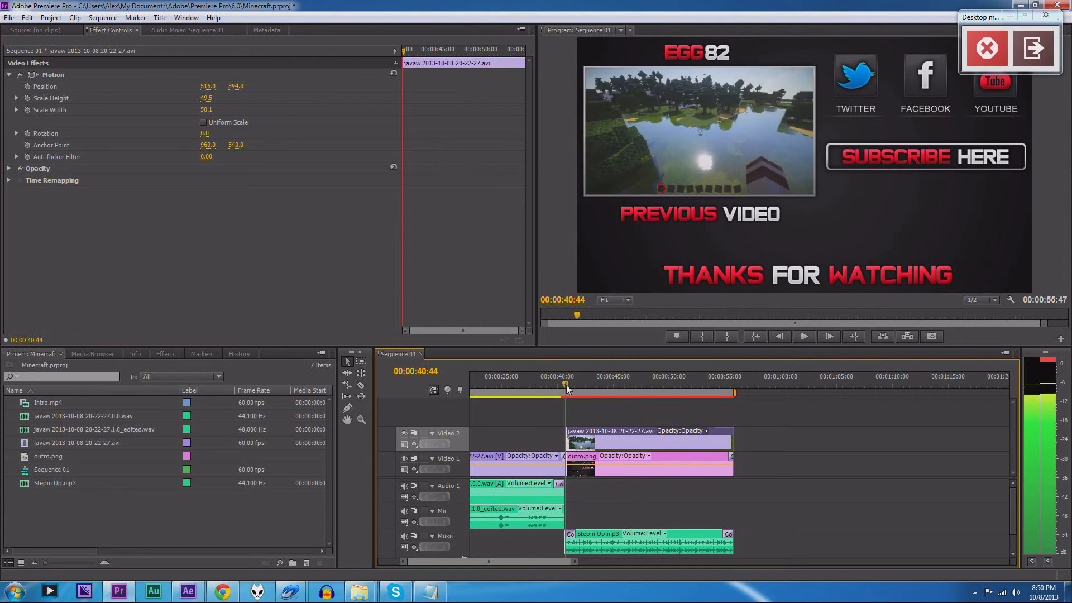
pyautogui.click(810, 335)
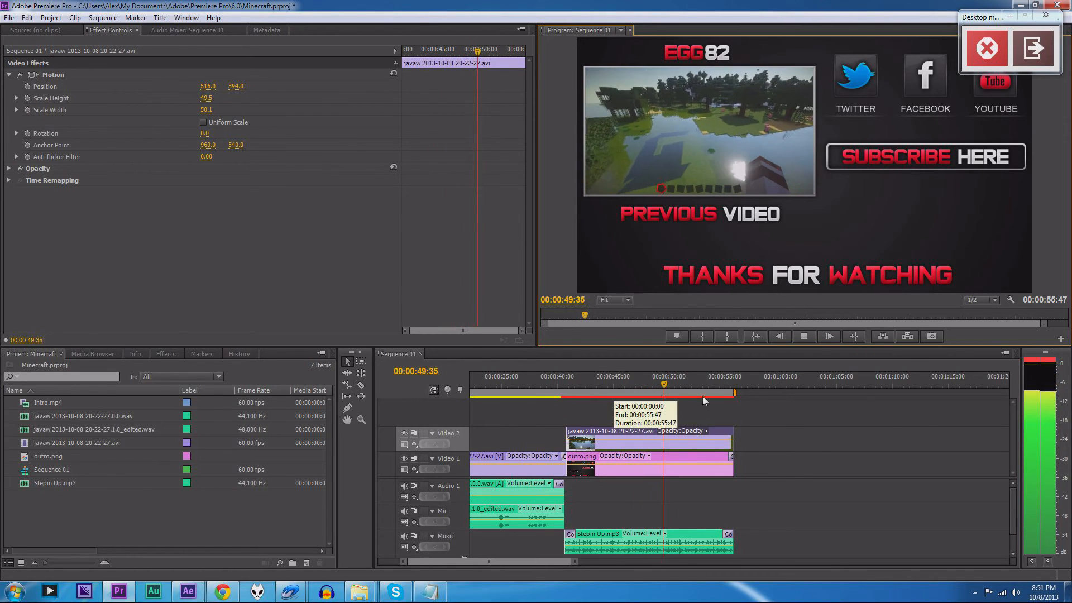
pyautogui.click(802, 335)
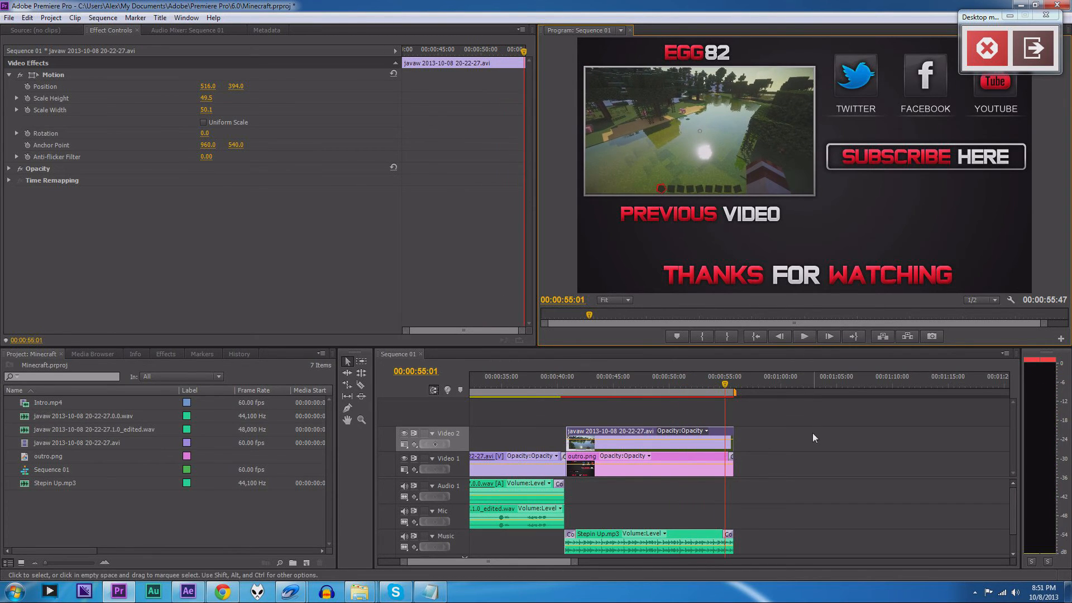
pyautogui.hotkey('ctrl', 's')
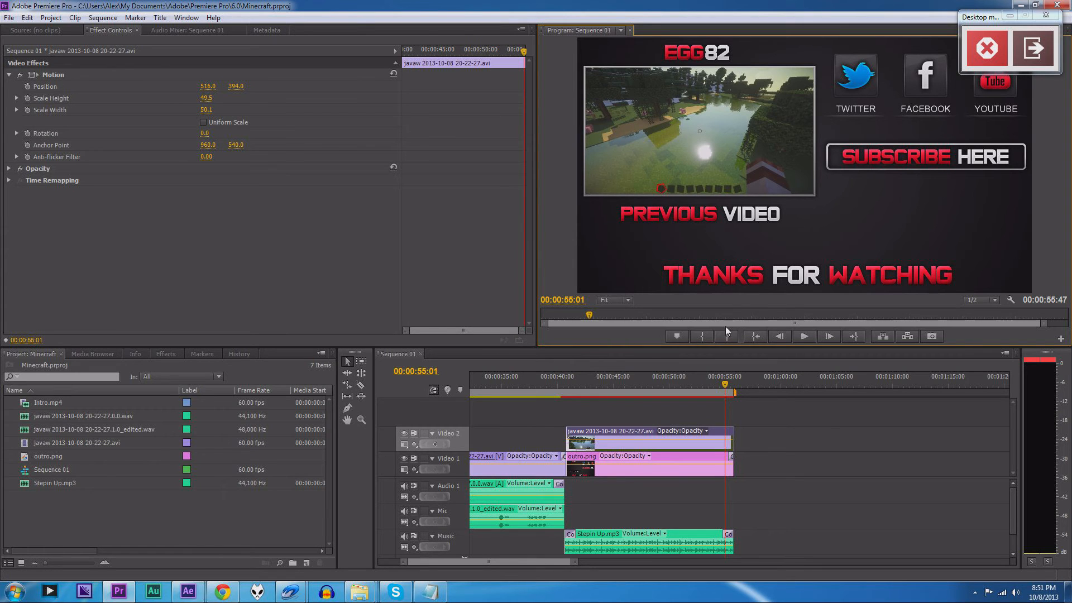
# Review the edited sequence by scrubbing through the outro, the intro, the transition and the main gameplay.
pyautogui.click(628, 394)
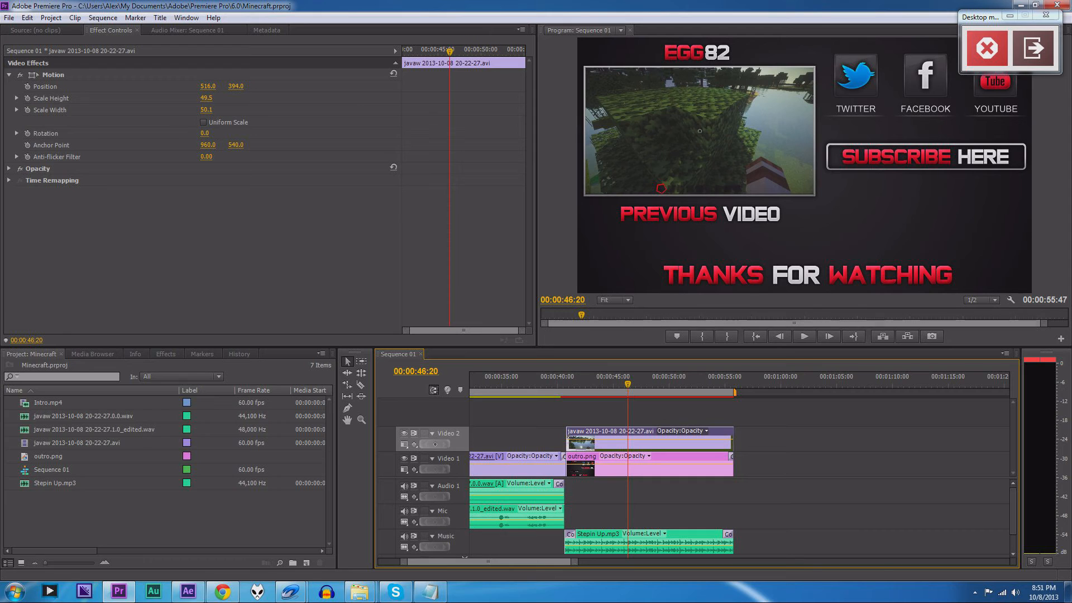
pyautogui.moveTo(525, 563)
pyautogui.mouseDown()
pyautogui.moveTo(480, 563)
pyautogui.moveTo(516, 564)
pyautogui.mouseUp()
pyautogui.moveTo(705, 384)
pyautogui.mouseDown()
pyautogui.moveTo(779, 384)
pyautogui.moveTo(712, 384)
pyautogui.mouseUp()
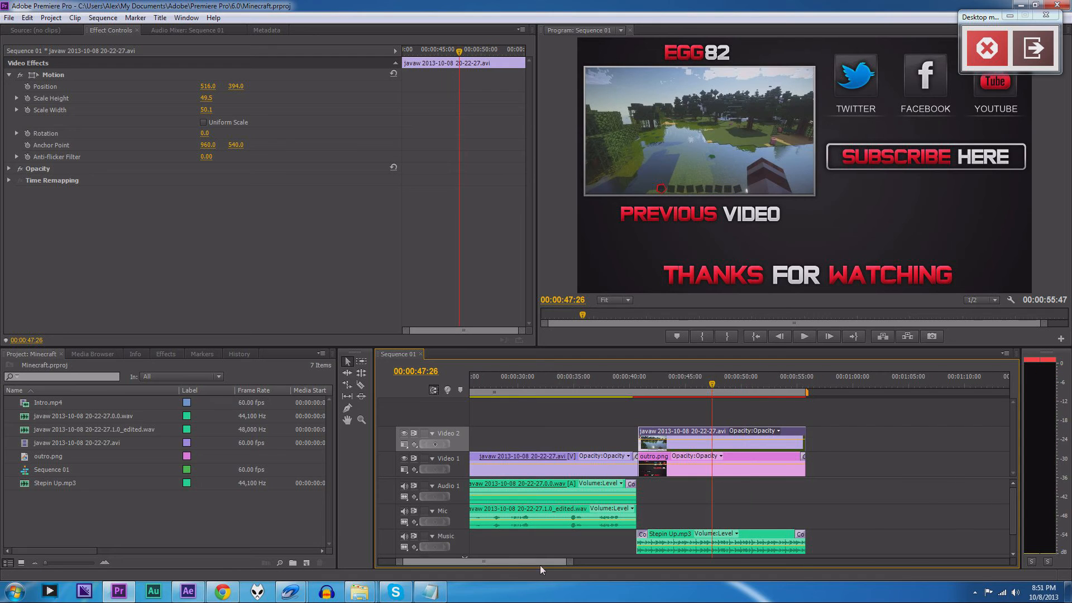
pyautogui.moveTo(540, 564); pyautogui.dragTo(476, 565)
pyautogui.click(512, 384)
pyautogui.moveTo(512, 384); pyautogui.dragTo(498, 381)
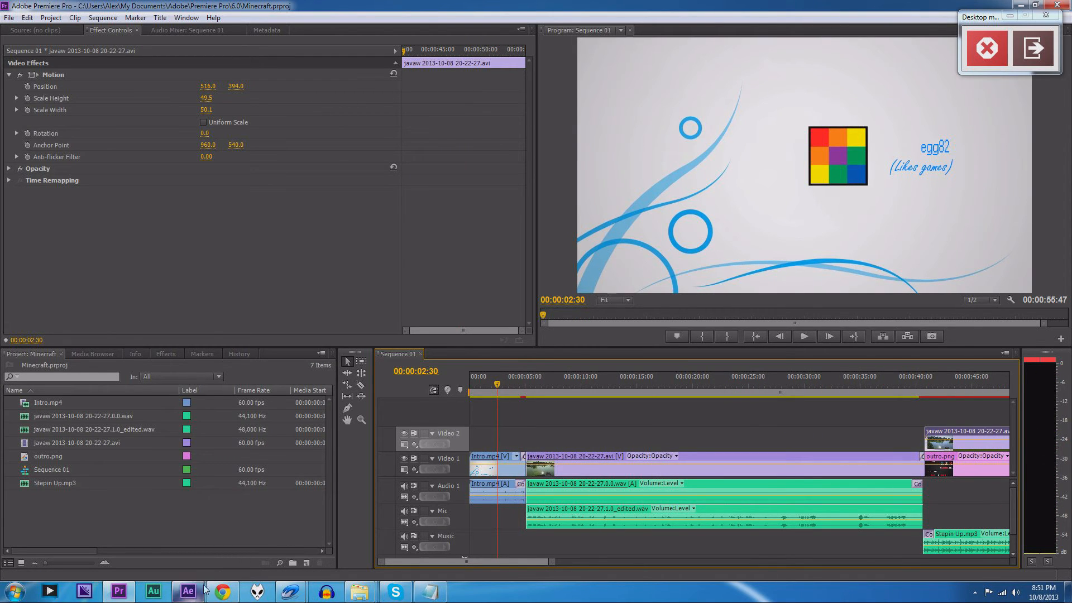
pyautogui.moveTo(497, 384); pyautogui.dragTo(573, 384)
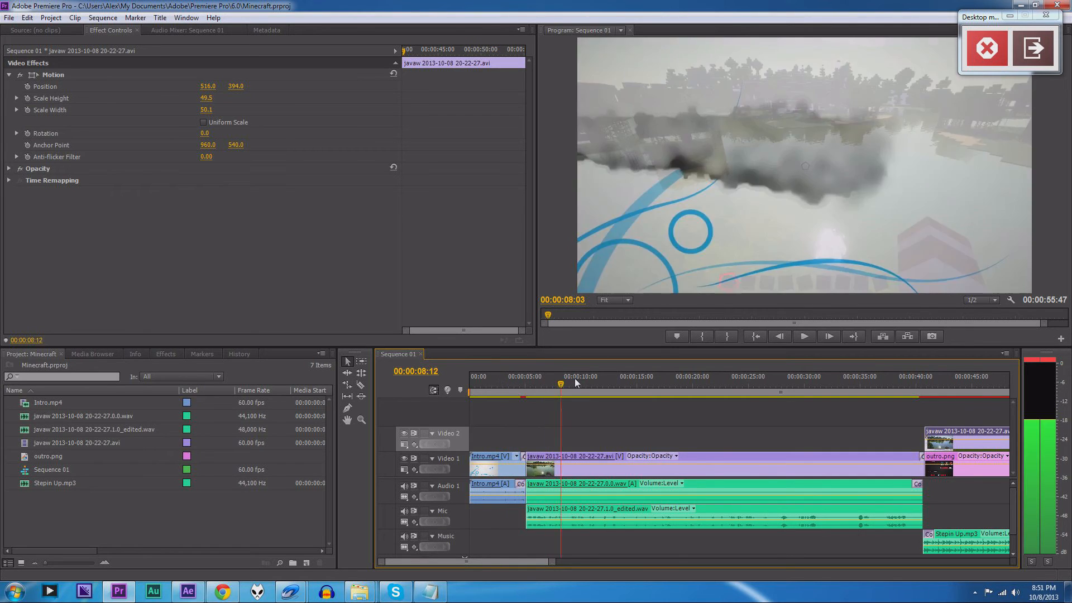
pyautogui.moveTo(573, 384); pyautogui.dragTo(657, 386)
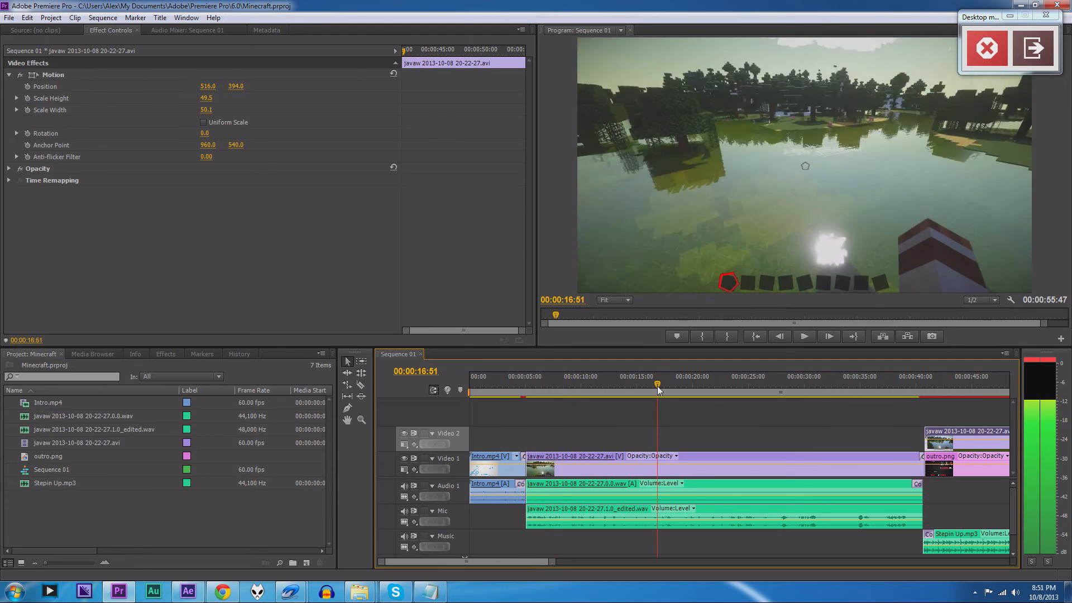
# Start a media export of the sequence with the H.264 format and the YouTube 1080p 29.97 preset.
pyautogui.click(10, 18)
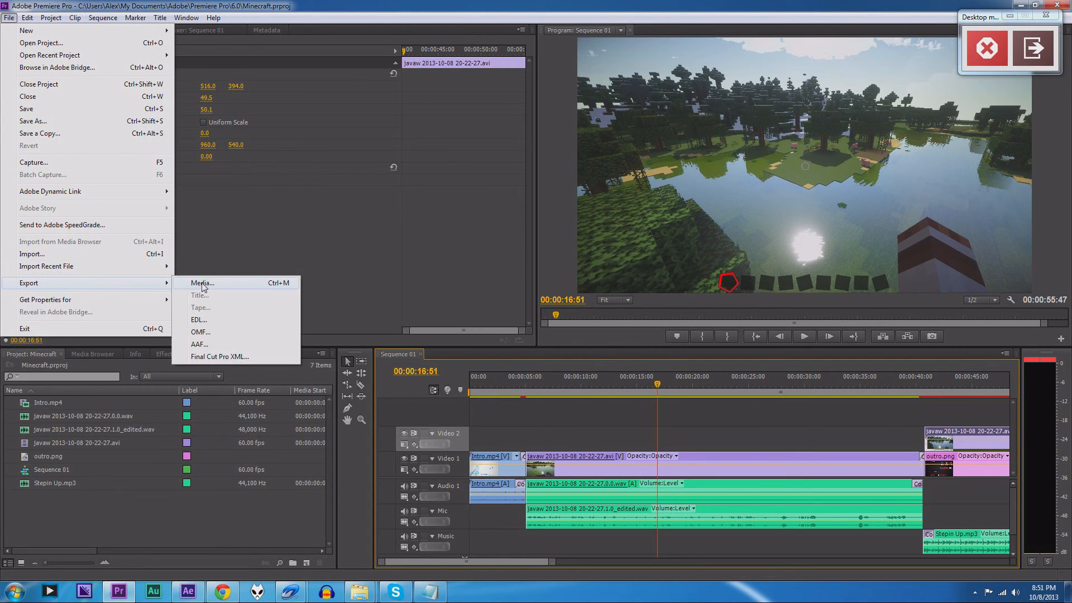
pyautogui.click(204, 282)
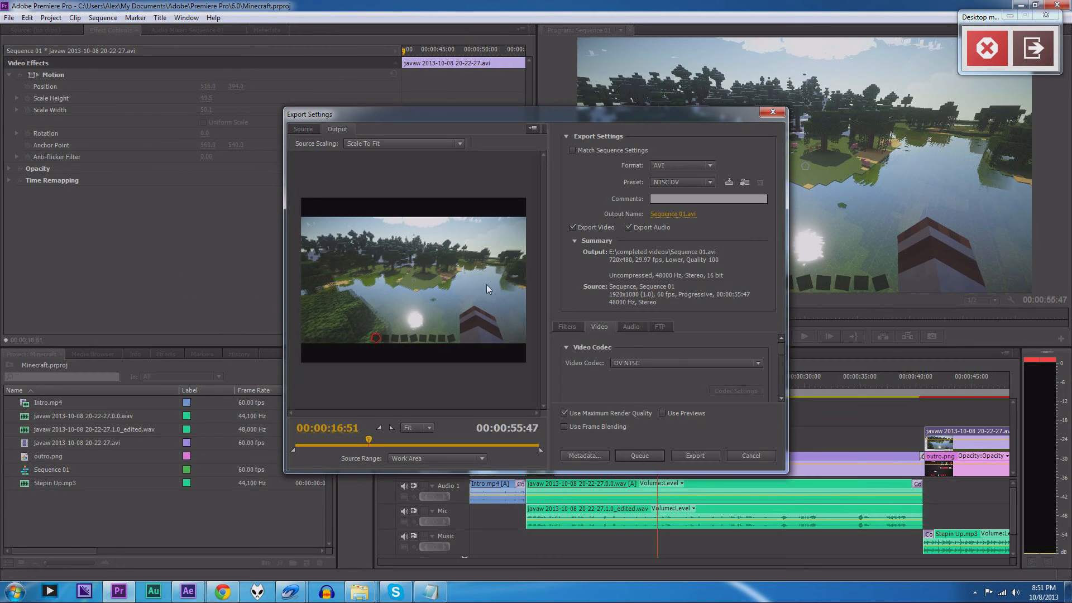
pyautogui.moveTo(664, 119); pyautogui.dragTo(520, 126)
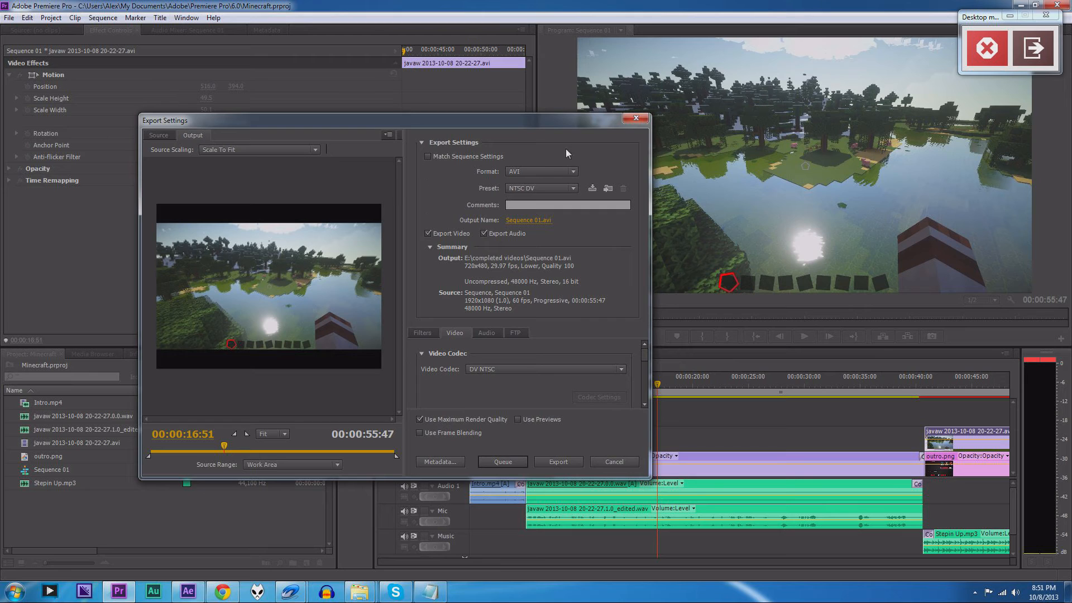
pyautogui.click(556, 173)
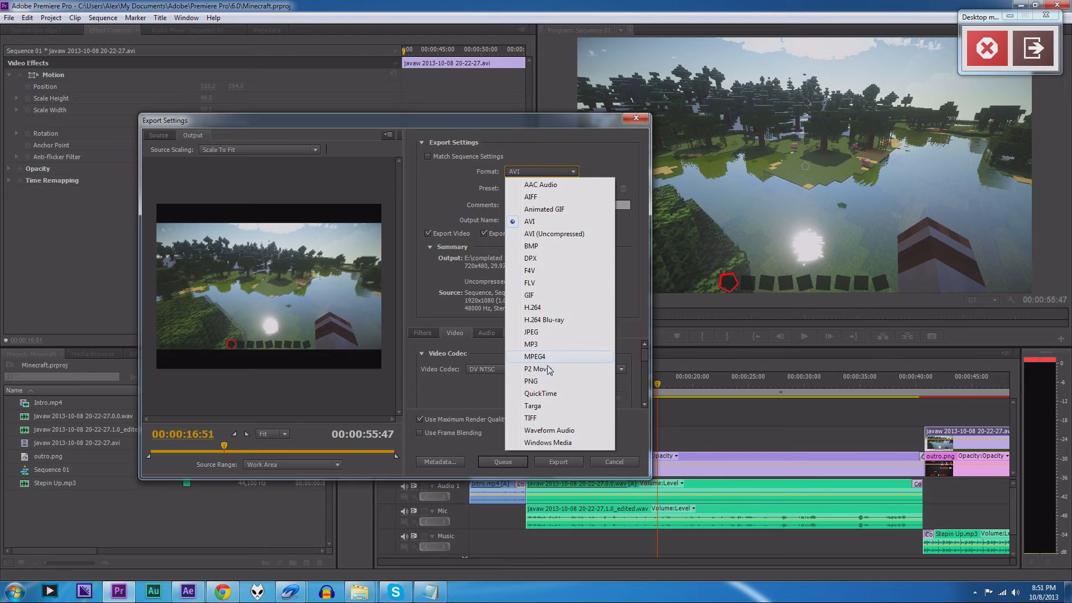
pyautogui.click(529, 221)
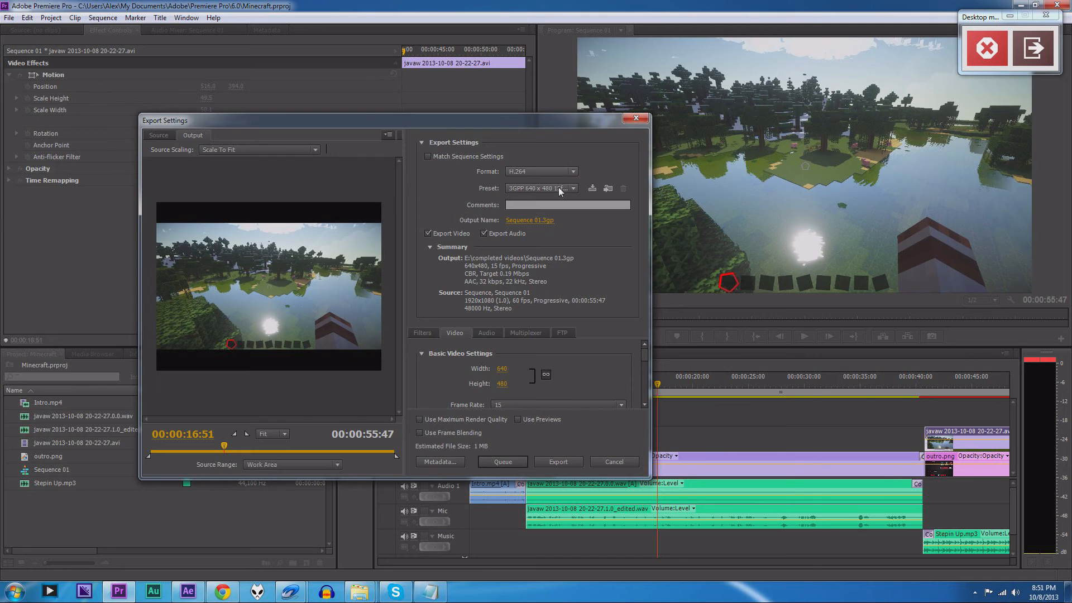
pyautogui.click(558, 187)
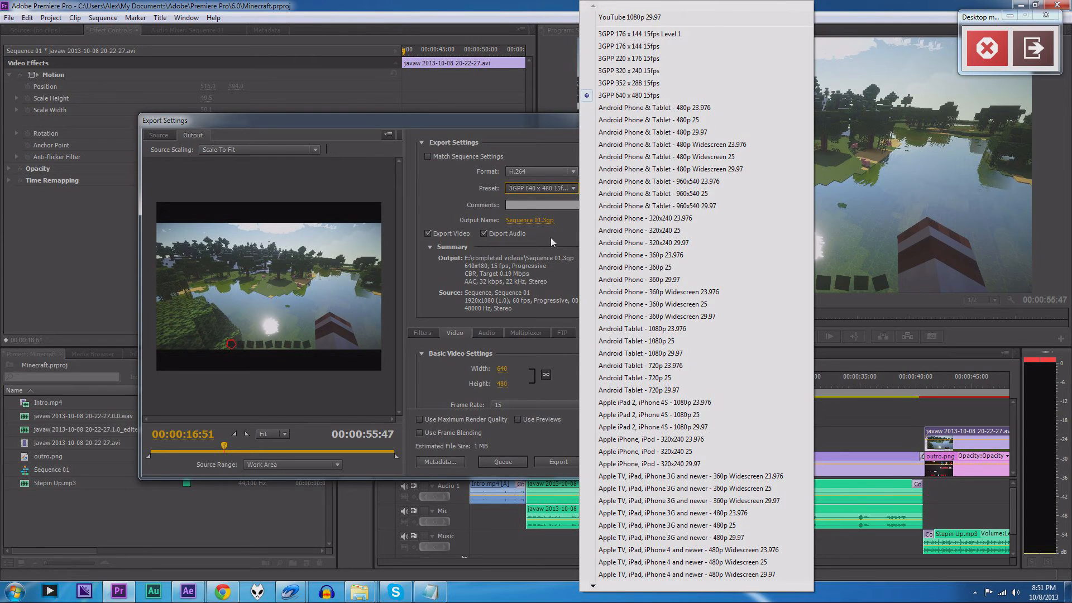
pyautogui.click(620, 19)
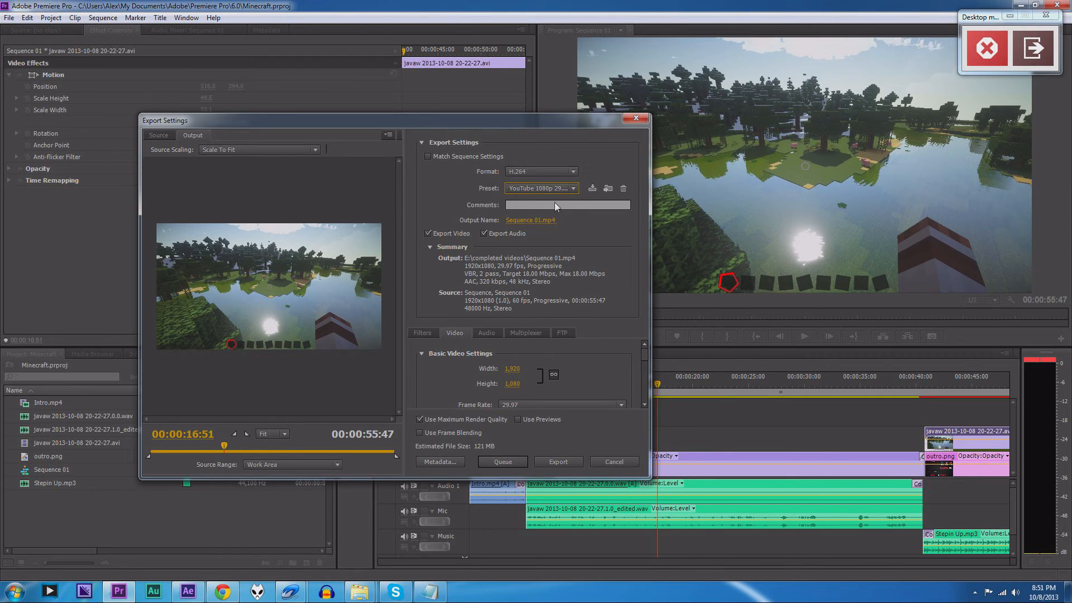
# Set the export's output file to Minecraft 1.mp4 in the completed videos folder on the E: drive.
pyautogui.click(551, 220)
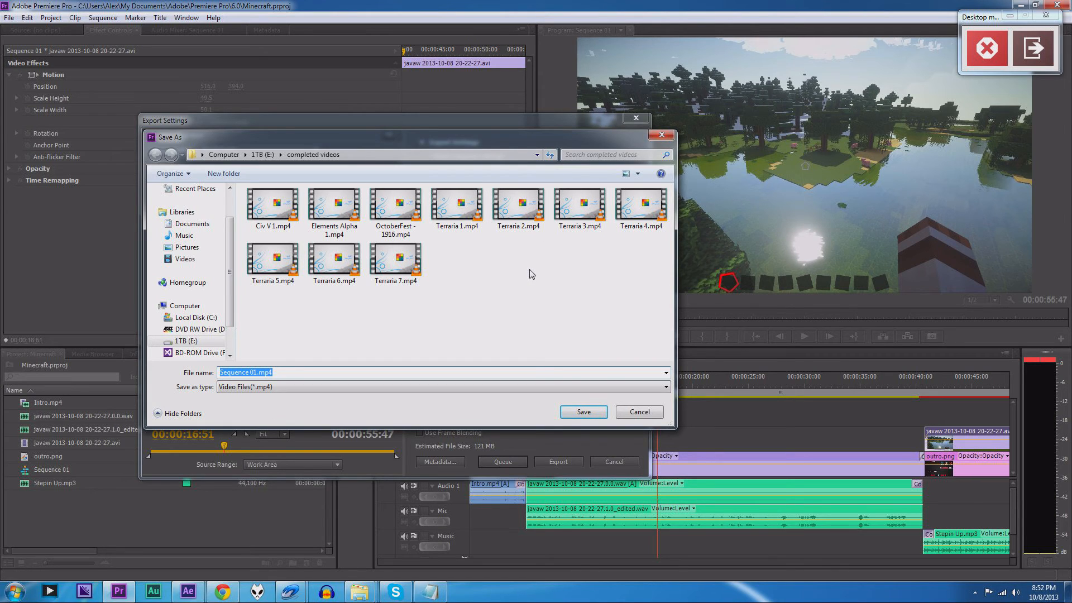
pyautogui.moveTo(506, 142); pyautogui.dragTo(608, 166)
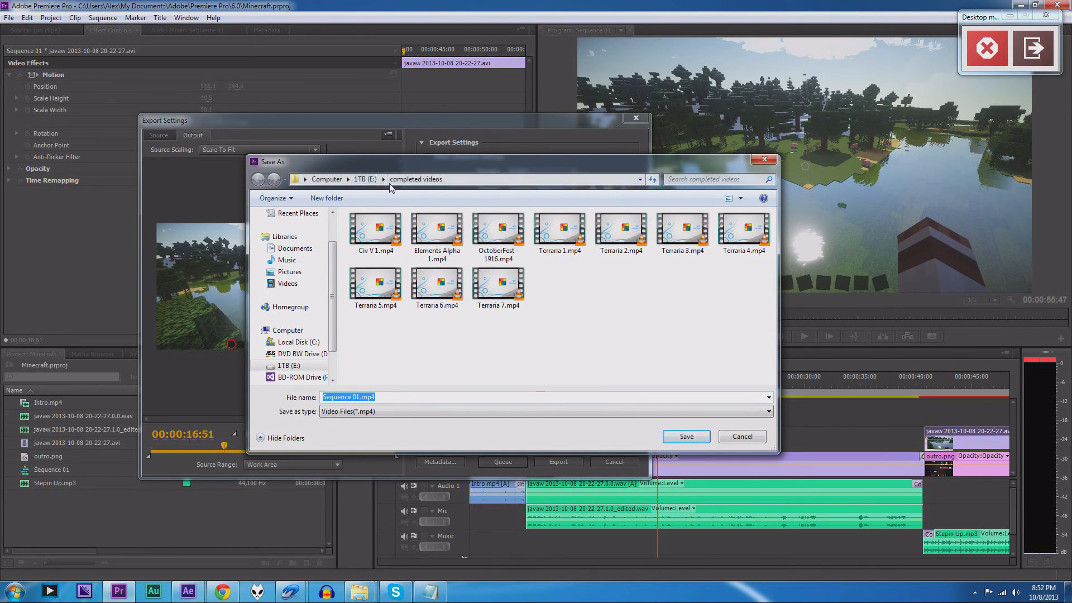
pyautogui.click(357, 397)
pyautogui.moveTo(358, 397); pyautogui.dragTo(323, 397)
pyautogui.write('Minecraft')
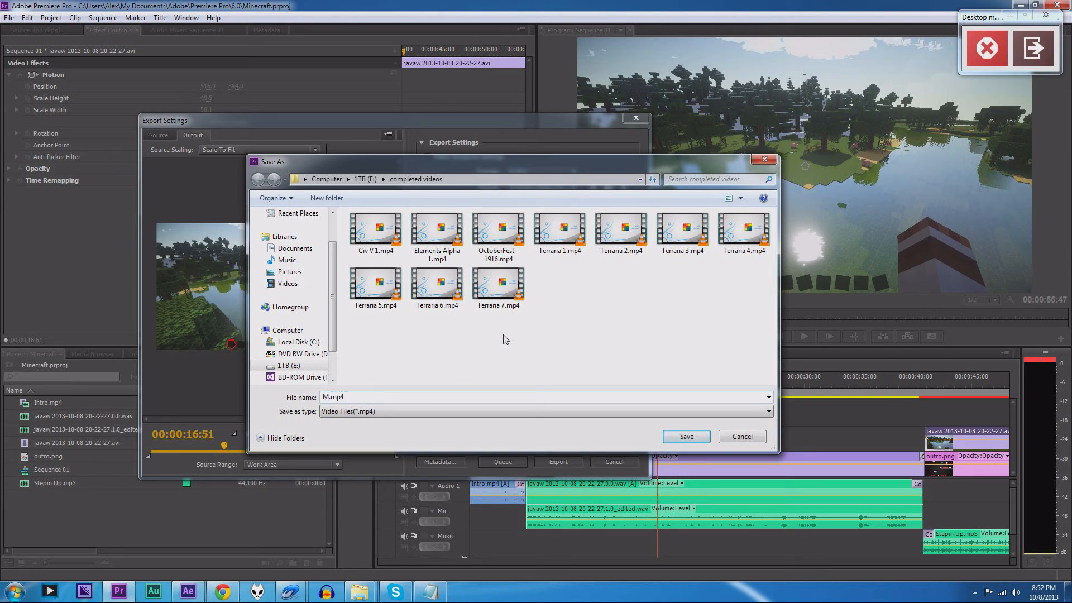
pyautogui.write(' 1')
pyautogui.click(687, 436)
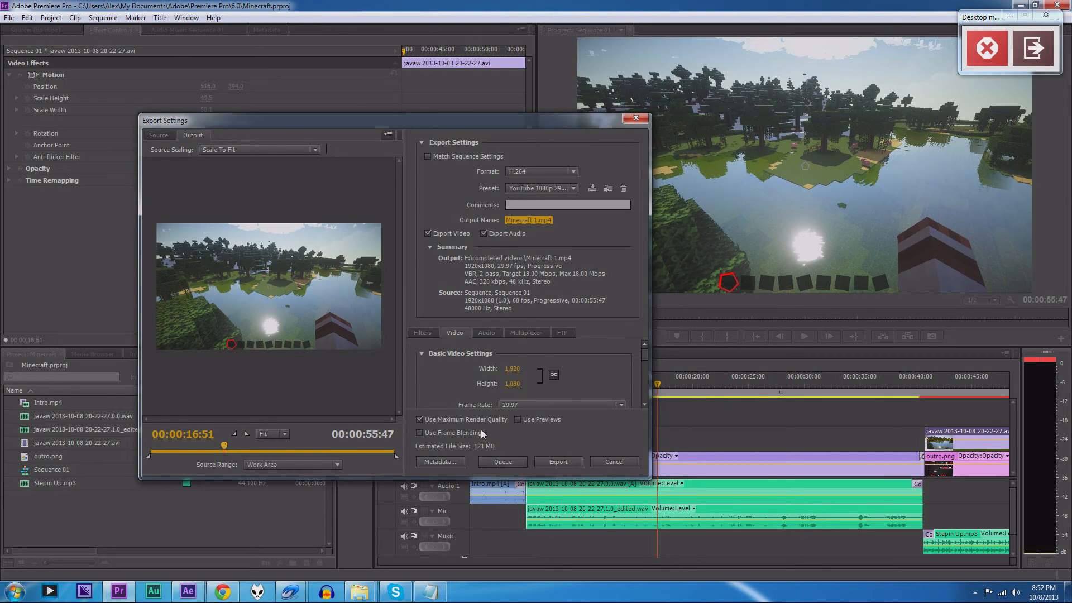
# Examine the export's video settings from the profile and level down to the bitrate encoding, target and maximum bitrate.
pyautogui.moveTo(644, 357); pyautogui.dragTo(644, 342)
pyautogui.moveTo(646, 354); pyautogui.dragTo(646, 374)
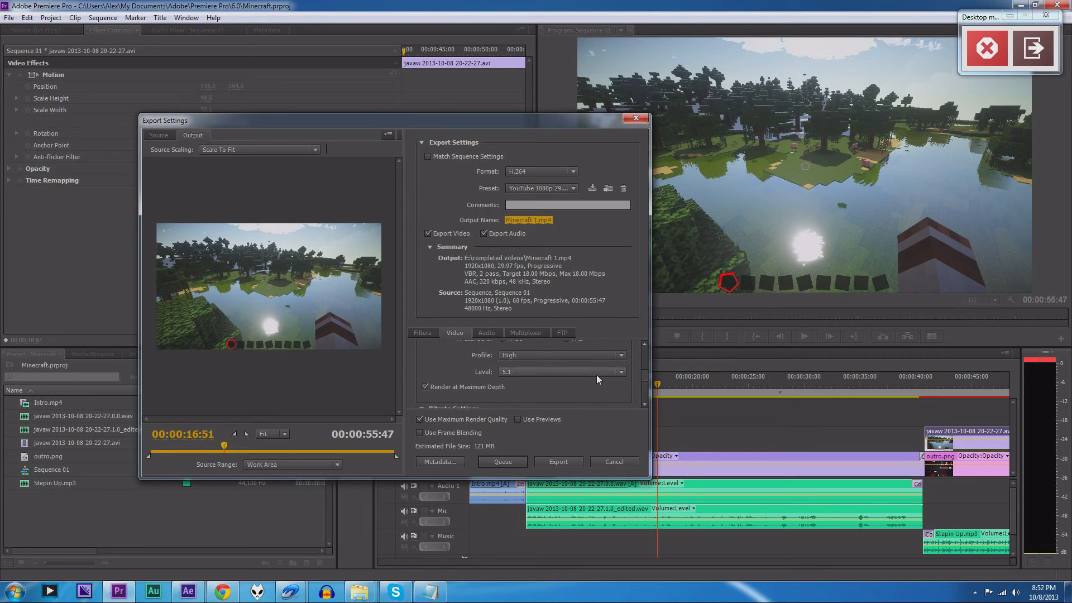
pyautogui.moveTo(641, 371); pyautogui.dragTo(646, 391)
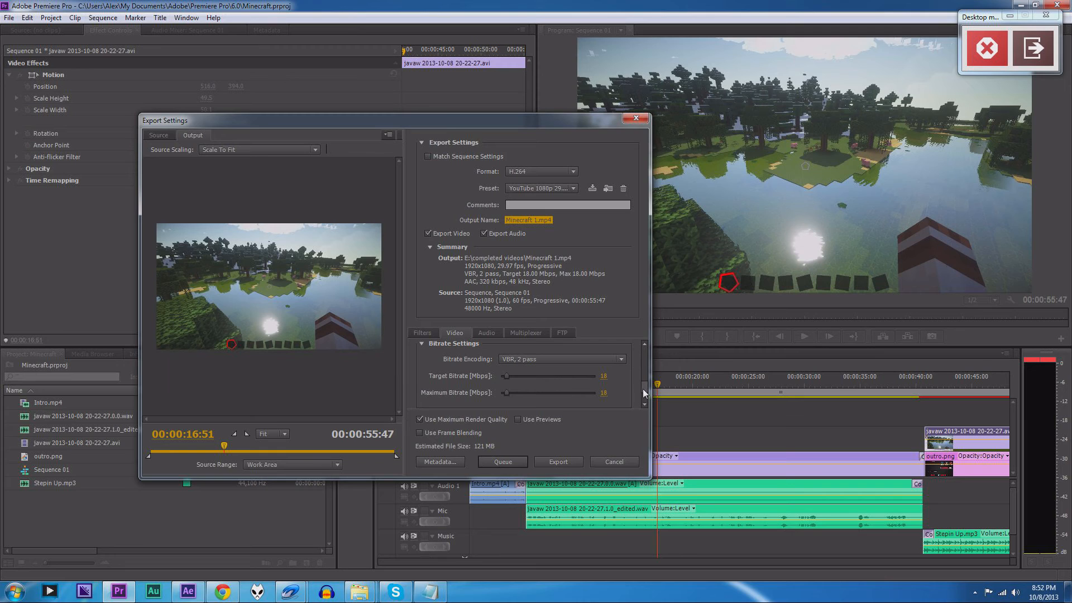
pyautogui.moveTo(645, 389); pyautogui.dragTo(644, 388)
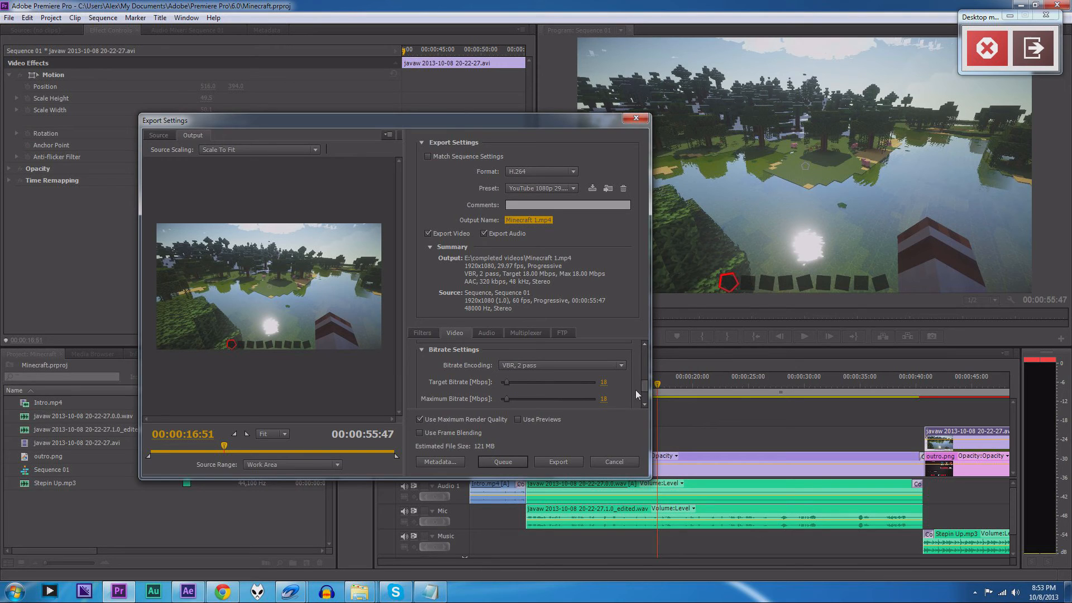
pyautogui.scroll(-1, 645, 387)
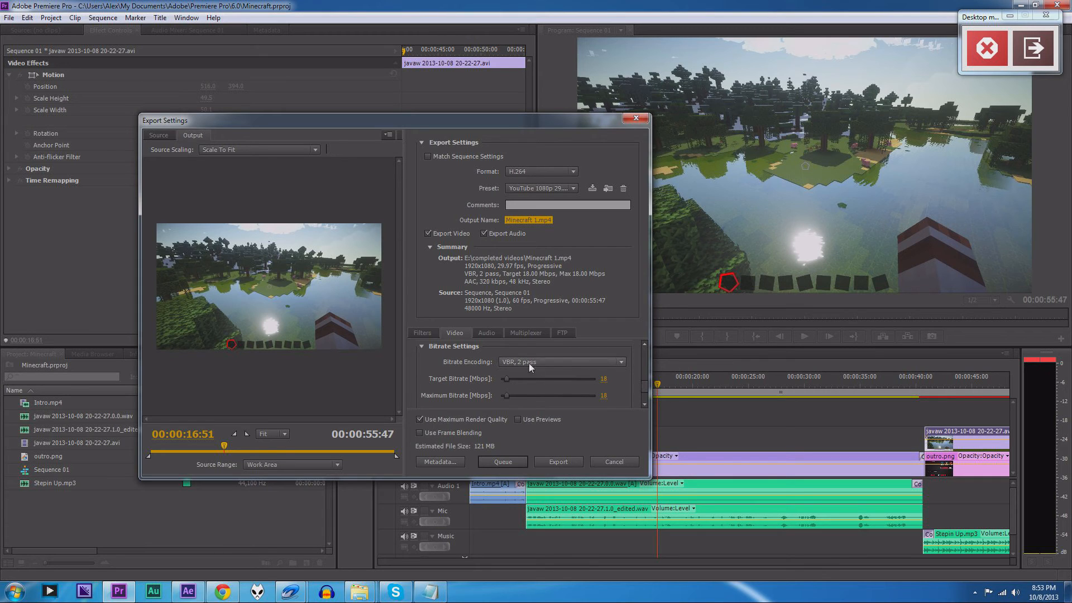
# Examine the export's remaining video settings, from the maximum bitrate down to the key frame distance.
pyautogui.moveTo(645, 388); pyautogui.dragTo(645, 395)
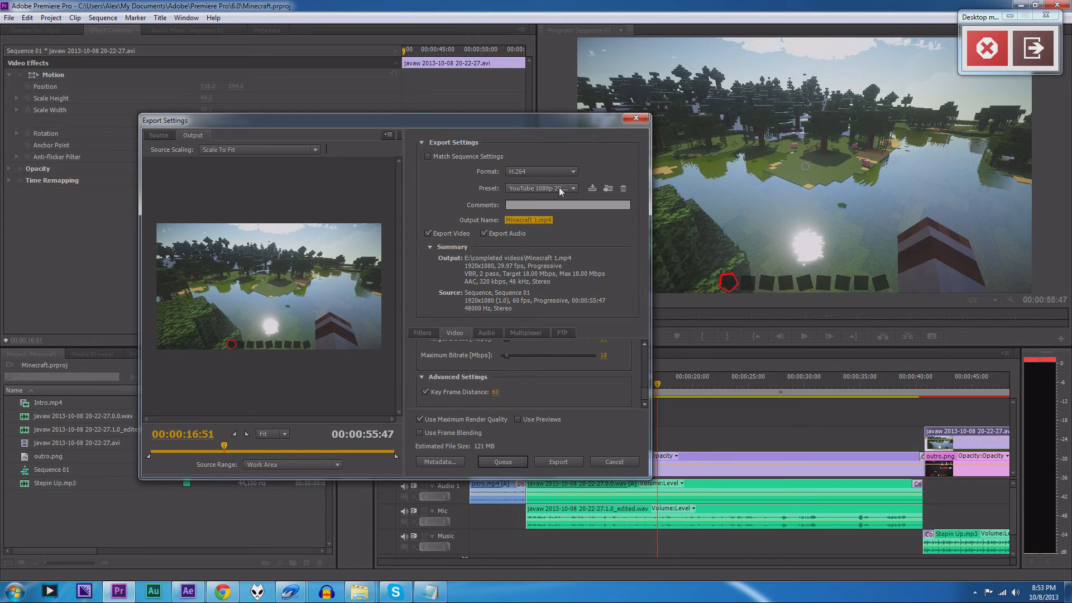
pyautogui.moveTo(640, 393)
pyautogui.mouseDown()
pyautogui.moveTo(645, 357)
pyautogui.moveTo(644, 401)
pyautogui.mouseUp()
pyautogui.moveTo(648, 393); pyautogui.dragTo(645, 398)
pyautogui.moveTo(645, 400); pyautogui.dragTo(644, 352)
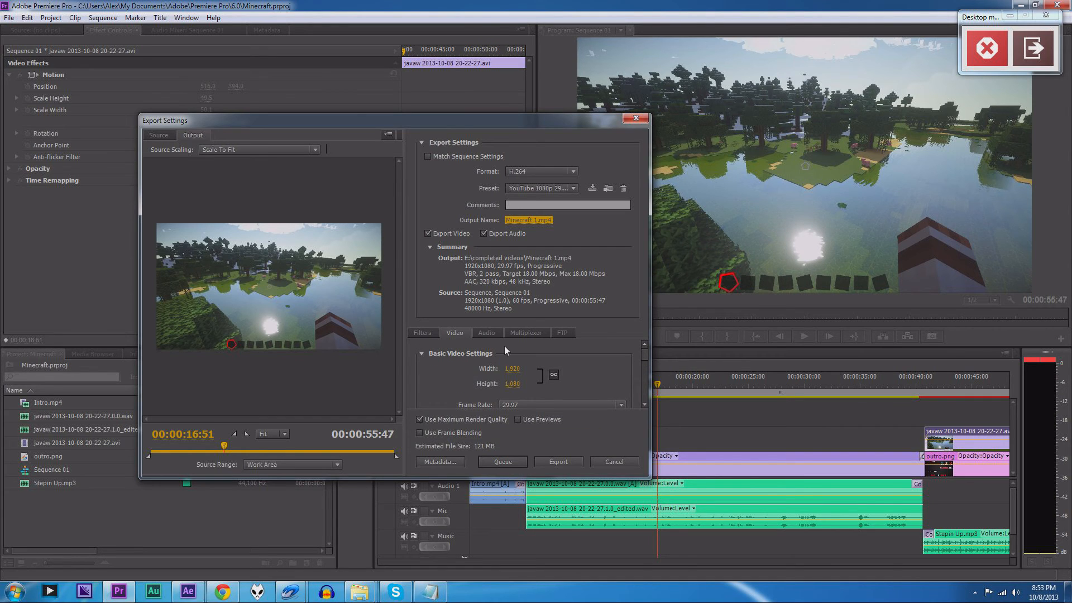
# Examine the export's audio and multiplexer settings, preview the end of the sequence, and cancel the export.
pyautogui.click(491, 335)
pyautogui.moveTo(645, 353); pyautogui.dragTo(649, 399)
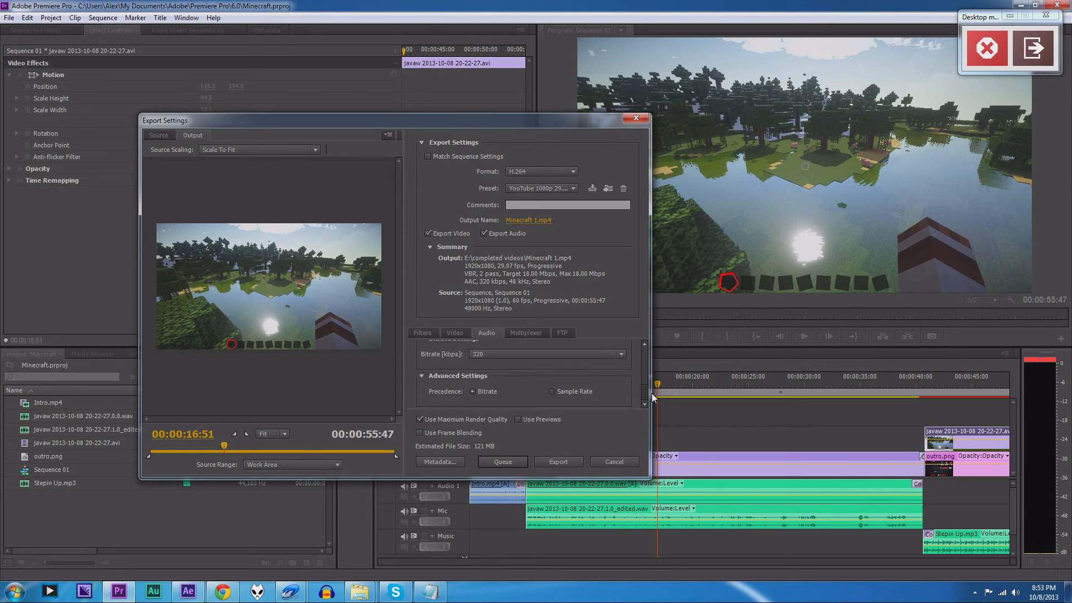
pyautogui.moveTo(652, 393); pyautogui.dragTo(645, 340)
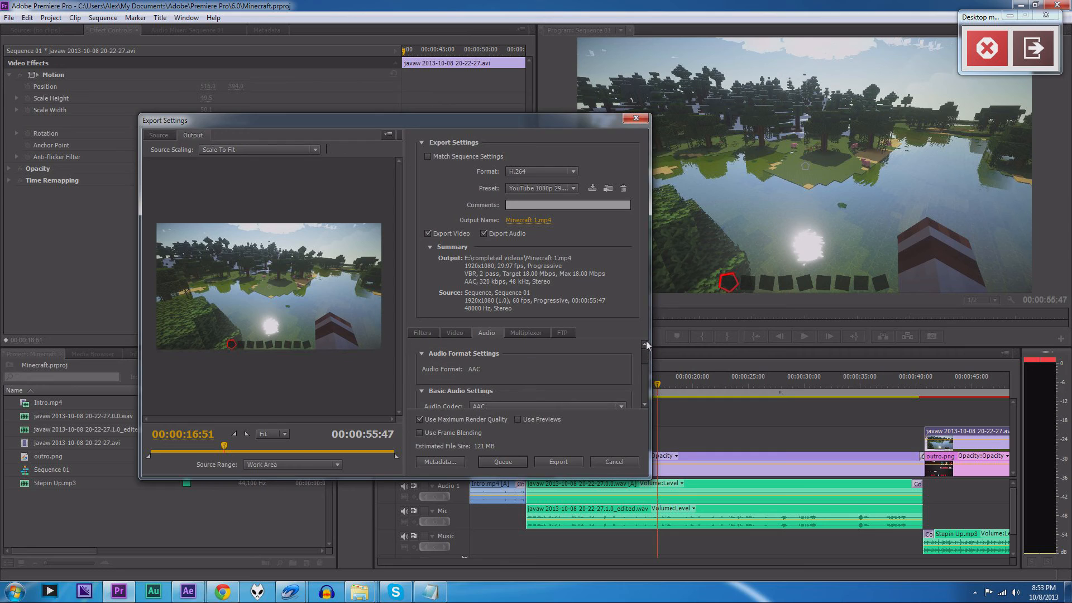
pyautogui.click(522, 333)
pyautogui.click(487, 333)
pyautogui.click(454, 334)
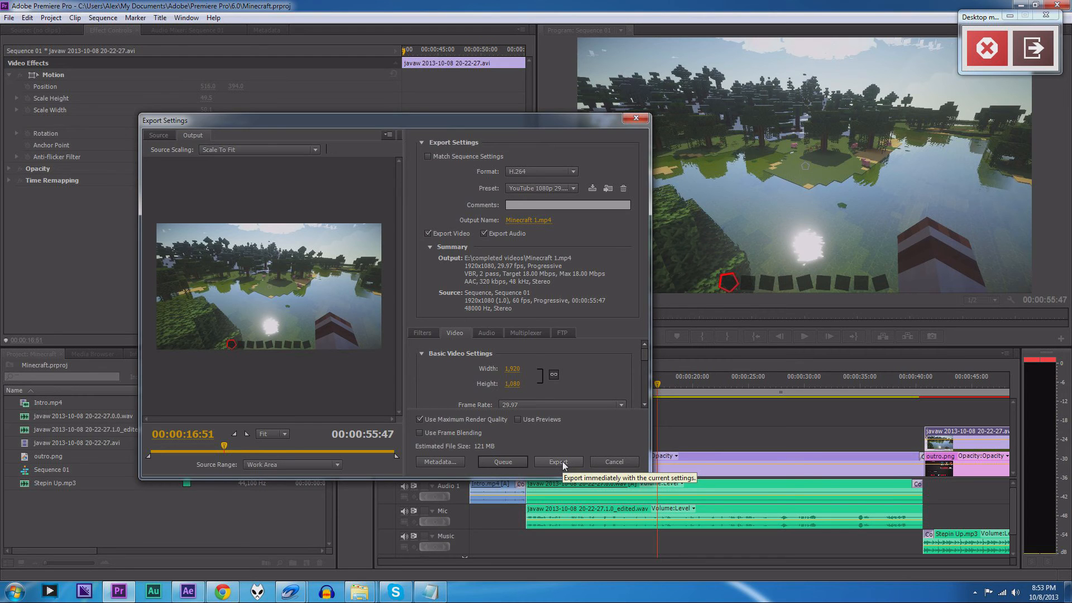
pyautogui.moveTo(225, 442); pyautogui.dragTo(417, 448)
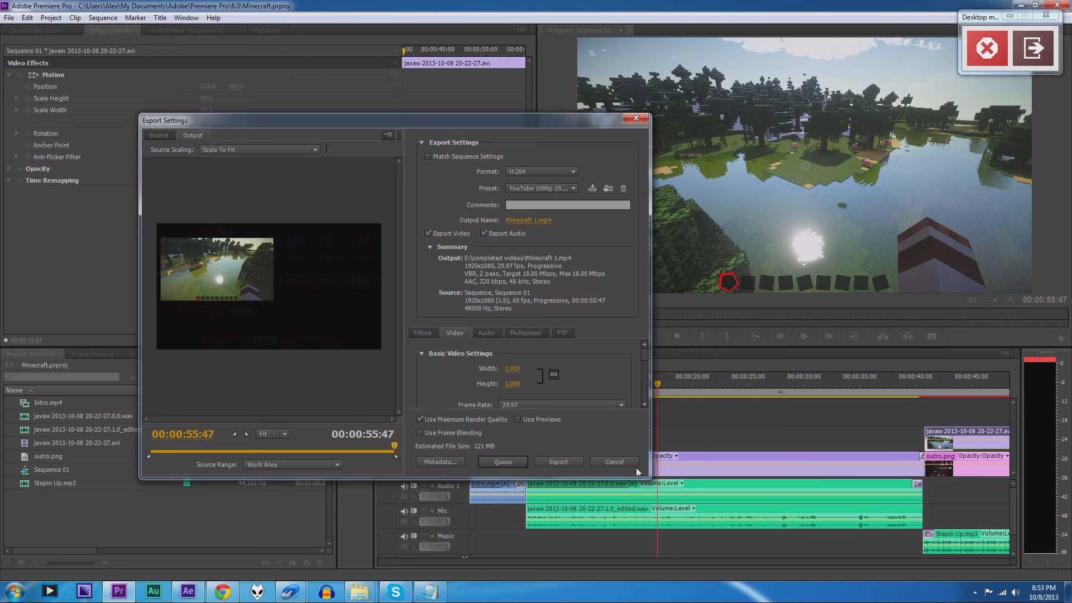
pyautogui.click(614, 461)
# Apply the default transition to the start and end of the Video 2 gameplay clip above outro.png and save the project.
pyautogui.moveTo(504, 564); pyautogui.dragTo(527, 560)
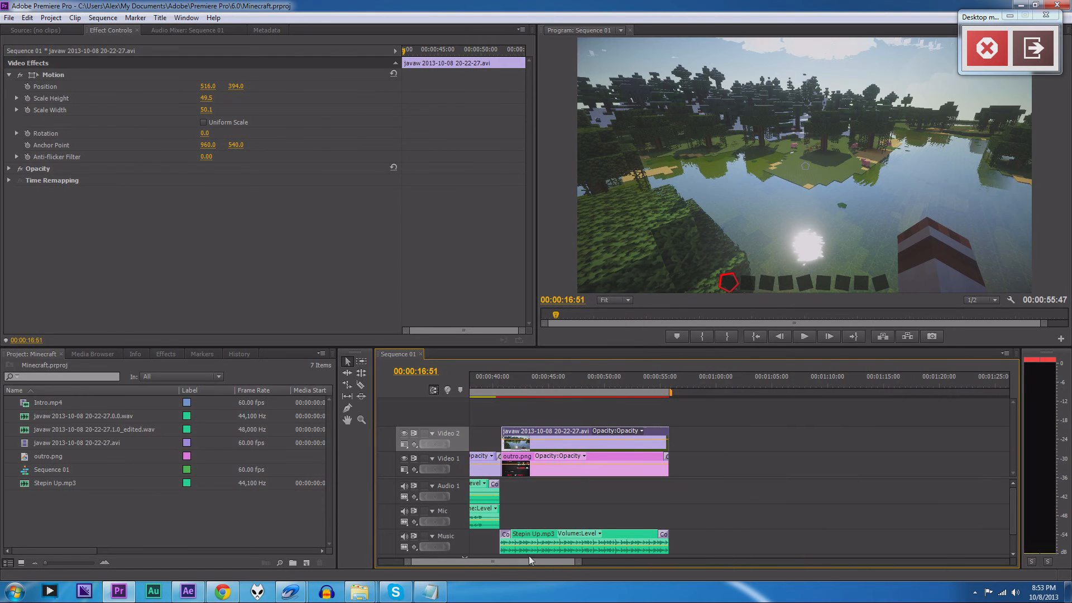
pyautogui.rightClick(504, 436)
pyautogui.click(557, 508)
pyautogui.rightClick(665, 435)
pyautogui.click(695, 508)
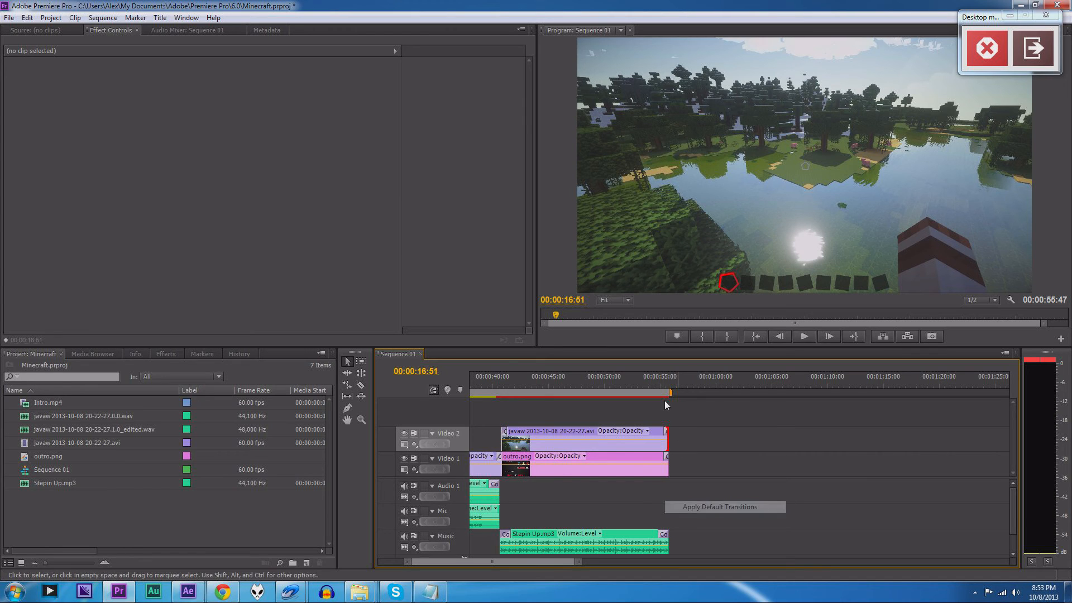
pyautogui.click(9, 18)
pyautogui.click(280, 6)
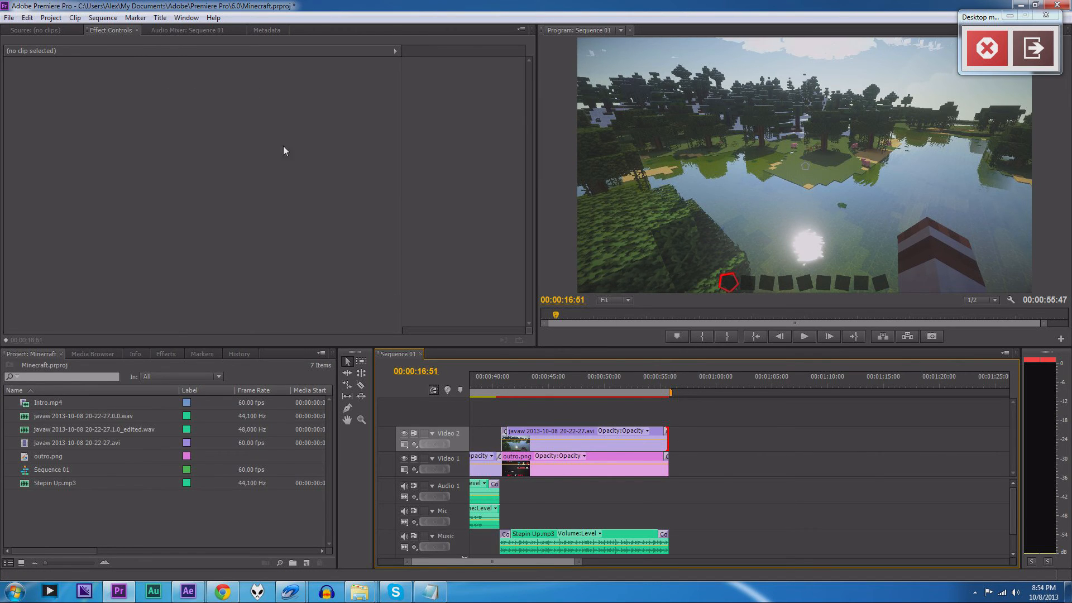
pyautogui.hotkey('ctrl', 's')
# Export the sequence as Sequence 01.mp4 in the completed videos folder, using H.264 and the YouTube 1080p 29.97 preset.
pyautogui.click(9, 18)
pyautogui.moveTo(83, 283)
pyautogui.click(204, 283)
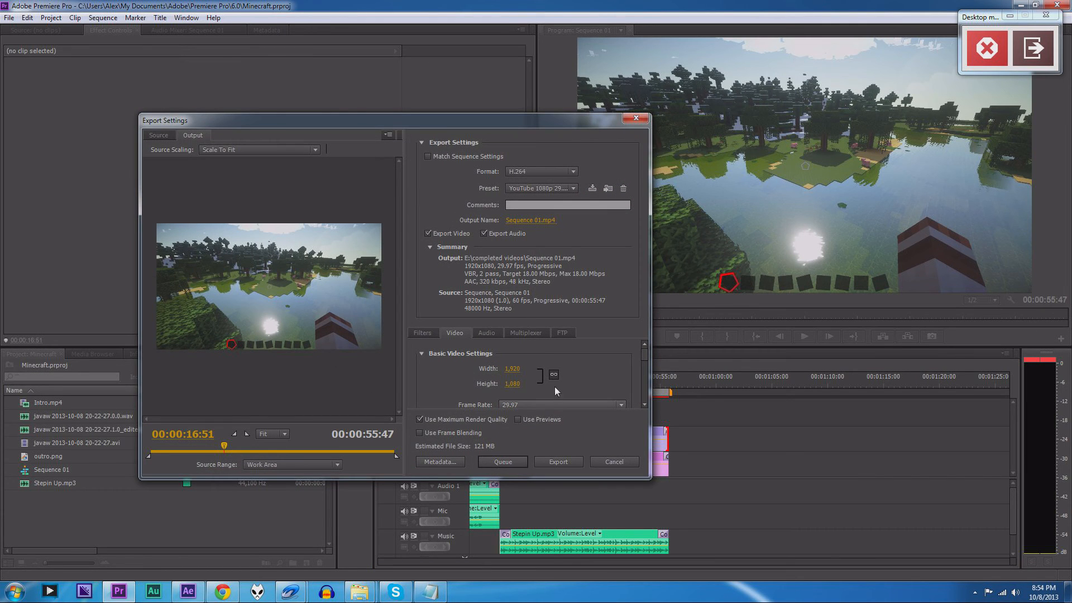
pyautogui.moveTo(232, 451)
pyautogui.mouseDown()
pyautogui.moveTo(395, 447)
pyautogui.moveTo(131, 448)
pyautogui.moveTo(186, 447)
pyautogui.moveTo(157, 448)
pyautogui.moveTo(199, 436)
pyautogui.moveTo(199, 445)
pyautogui.moveTo(240, 446)
pyautogui.mouseUp()
pyautogui.click(558, 462)
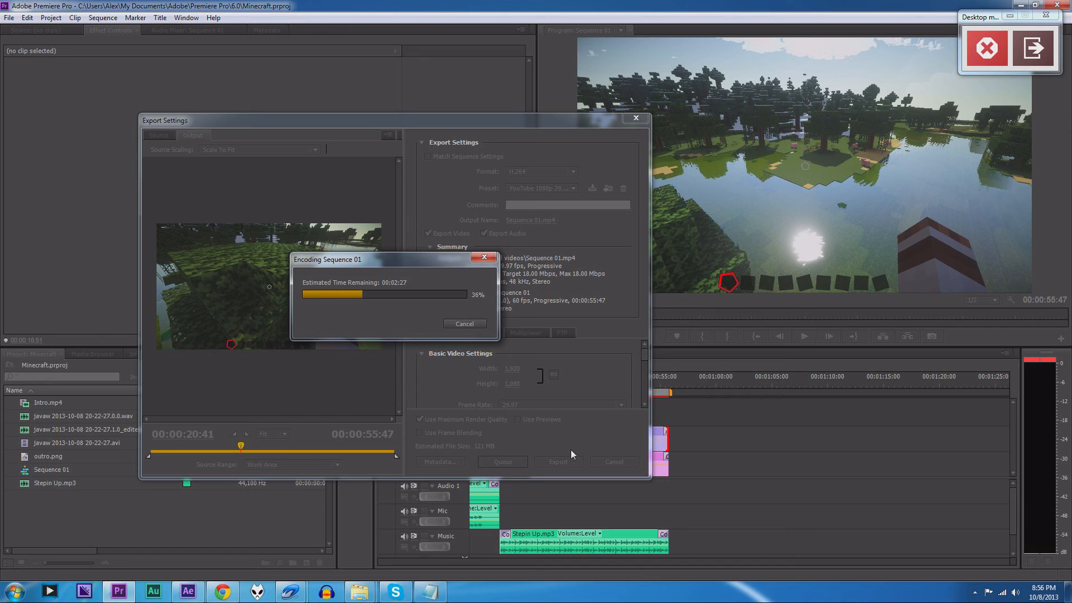
pyautogui.hotkey('ctrl', 'shift', 'Escape')
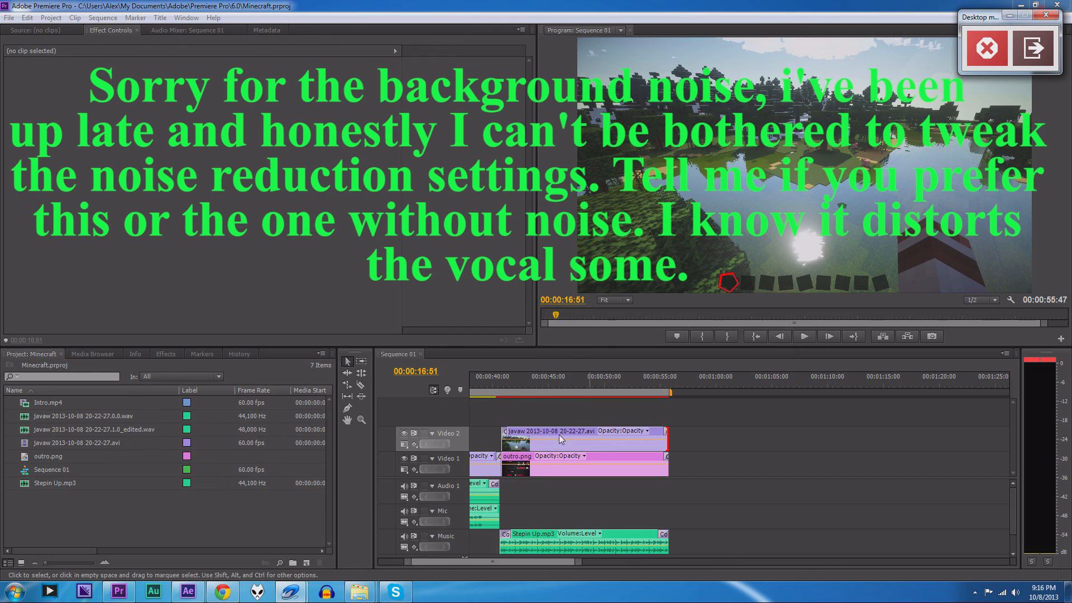
# Switch to Windows Explorer, open the completed videos folder on the E: drive and refresh its file list.
pyautogui.click(542, 563)
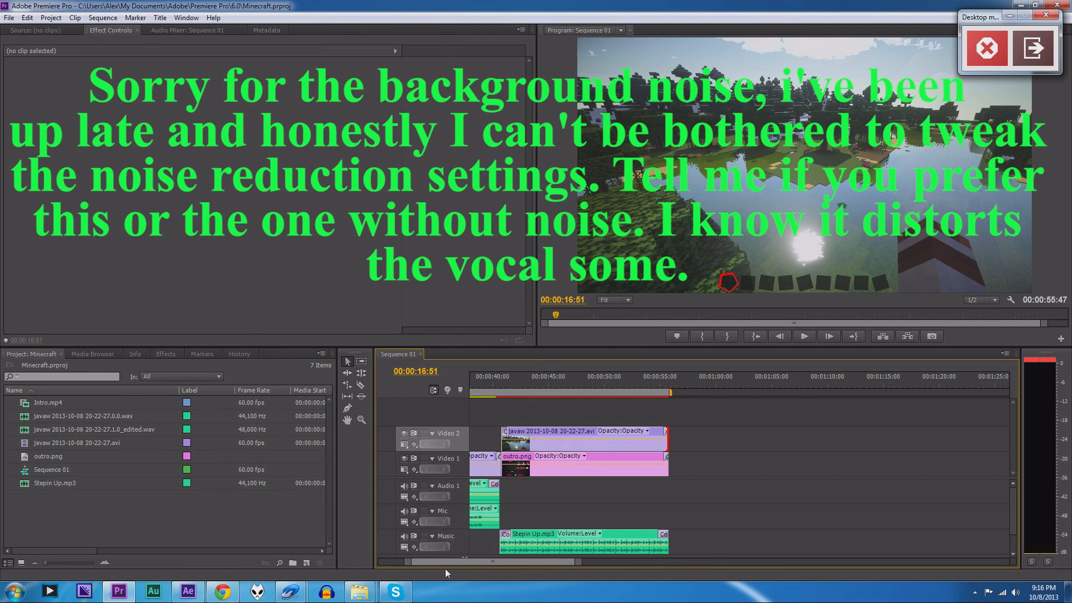
pyautogui.moveTo(446, 562); pyautogui.dragTo(413, 547)
pyautogui.click(359, 592)
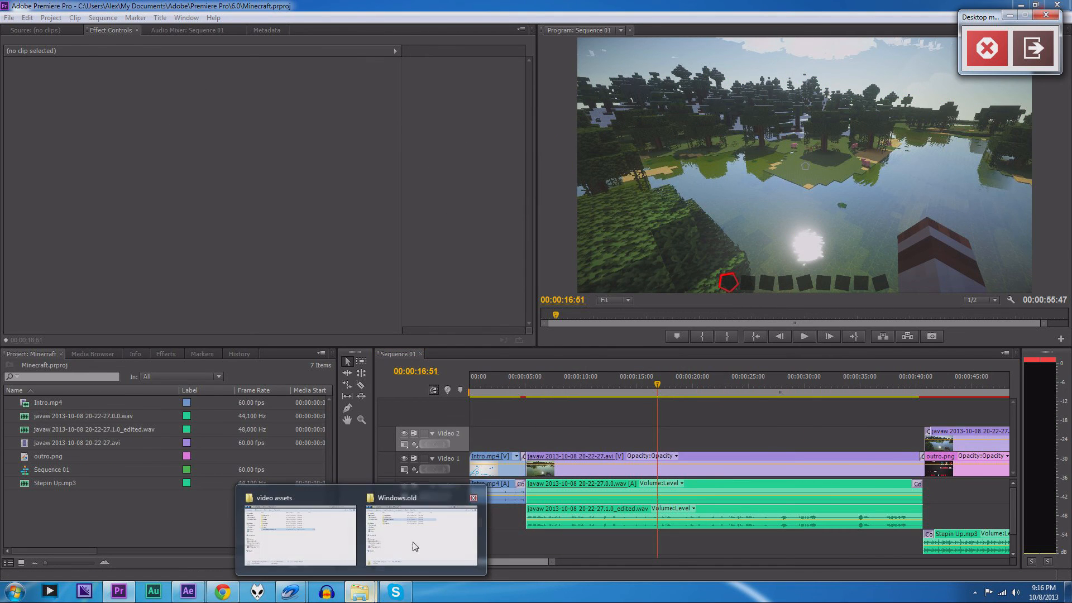
pyautogui.click(307, 549)
pyautogui.click(515, 161)
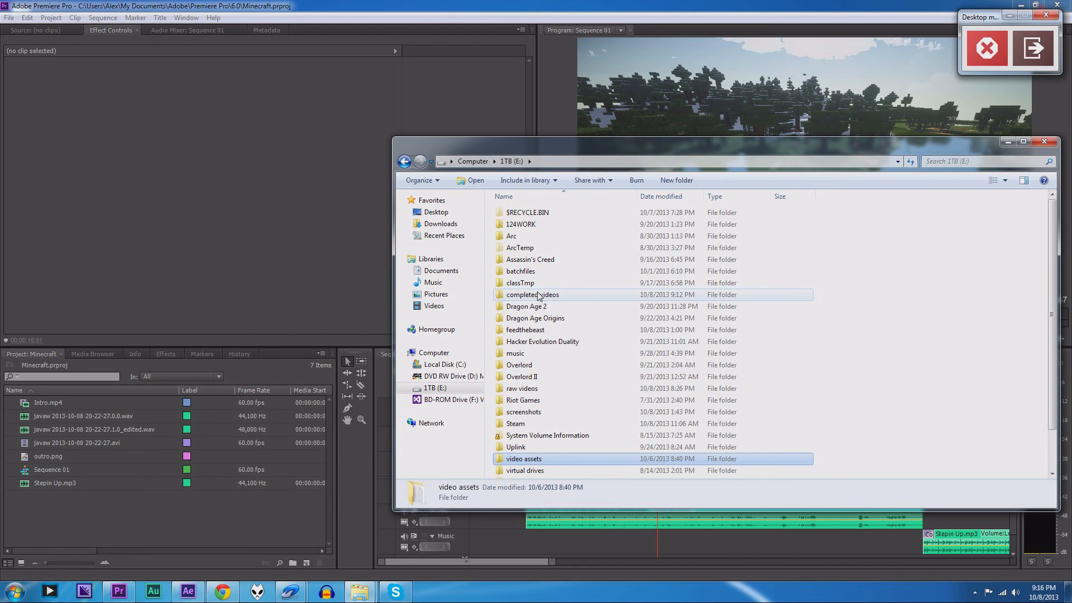
pyautogui.doubleClick(539, 294)
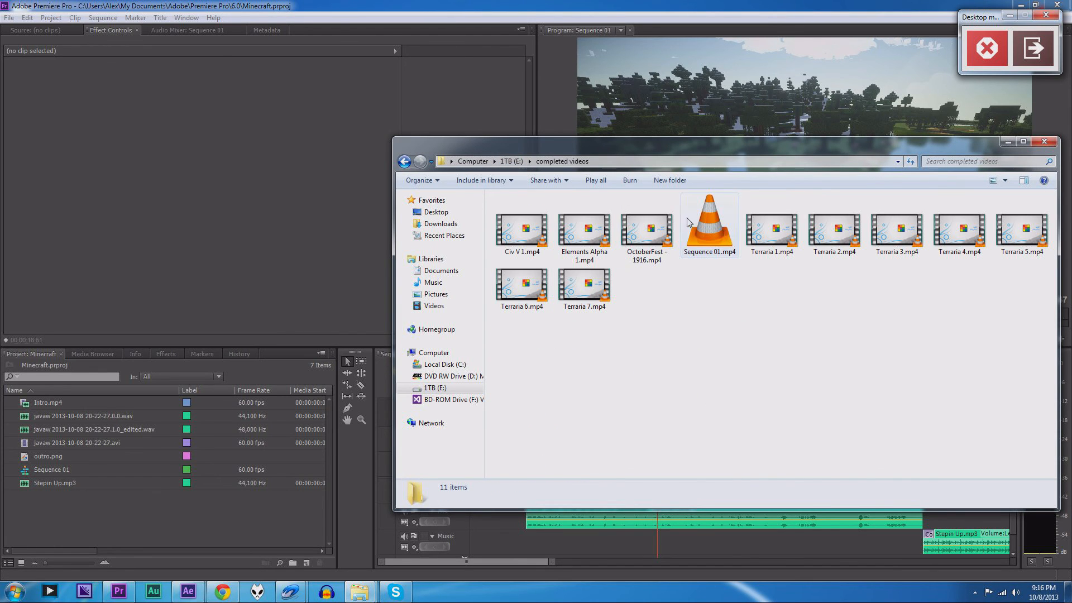
pyautogui.click(911, 162)
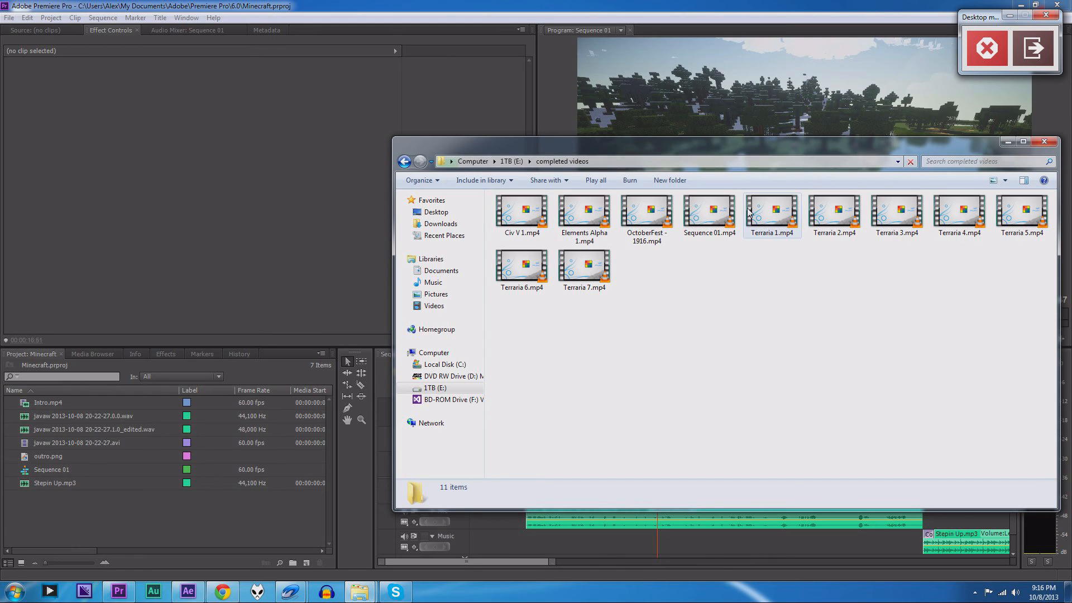
# Play the exported Sequence 01.mp4 full screen in VLC from the intro through to the outro, and close the player.
pyautogui.click(721, 222)
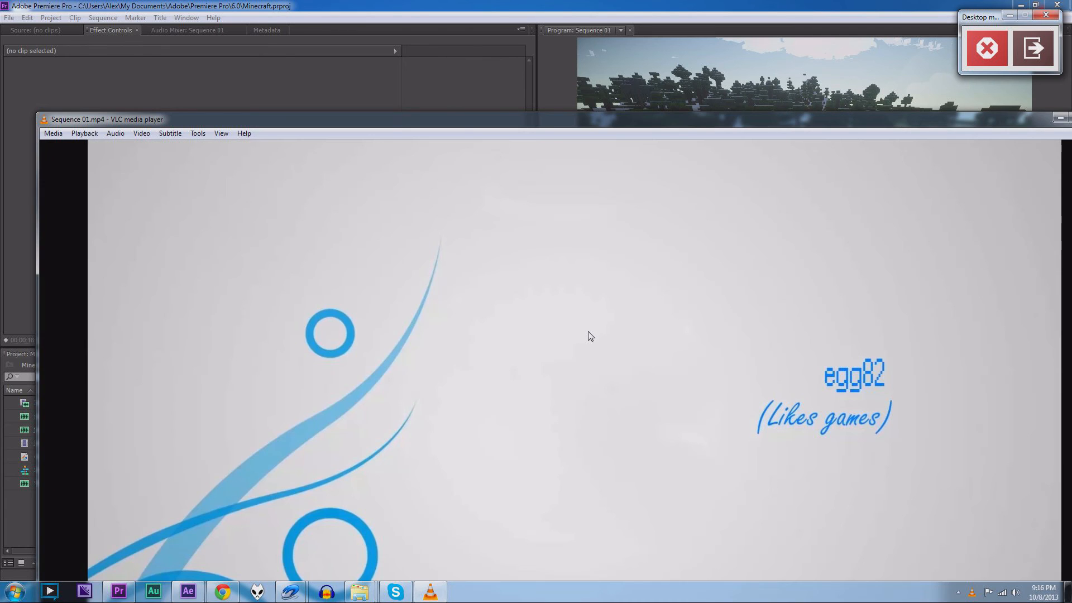
pyautogui.doubleClick(588, 336)
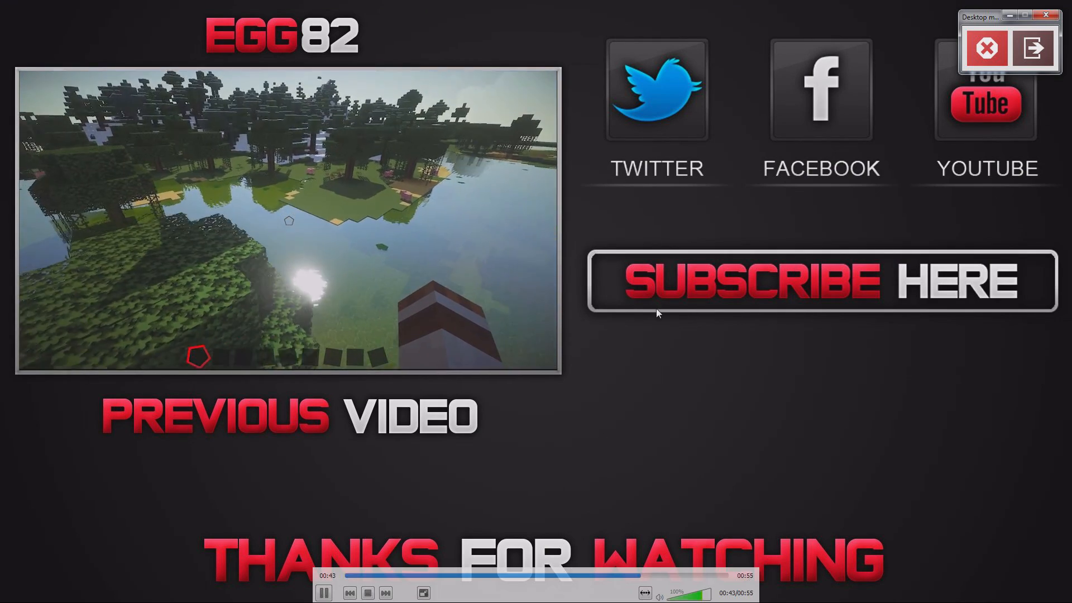
pyautogui.doubleClick(655, 308)
pyautogui.moveTo(783, 128); pyautogui.dragTo(628, 93)
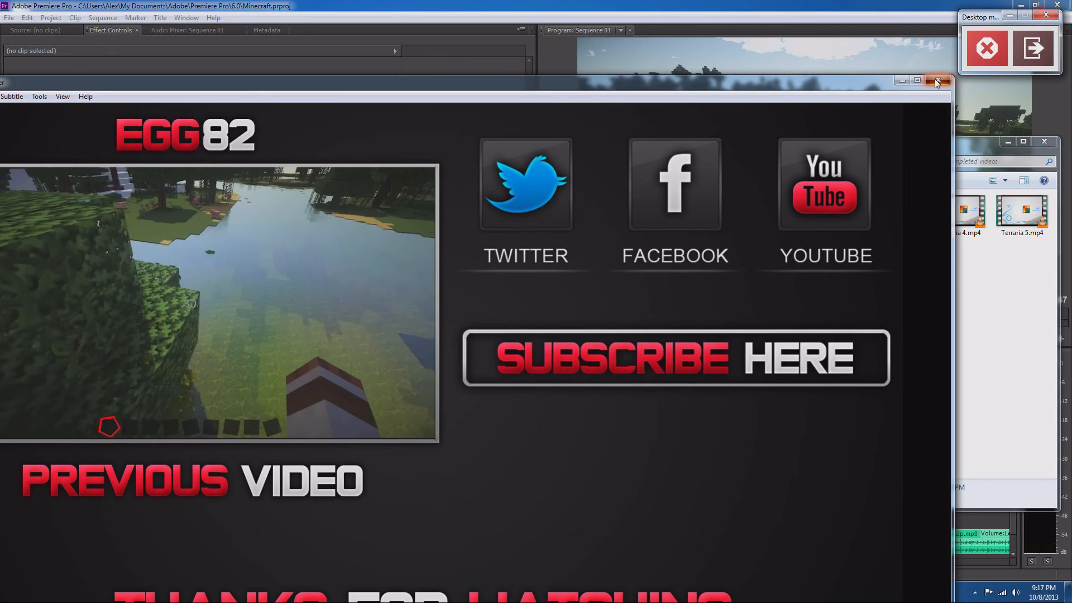
pyautogui.click(936, 81)
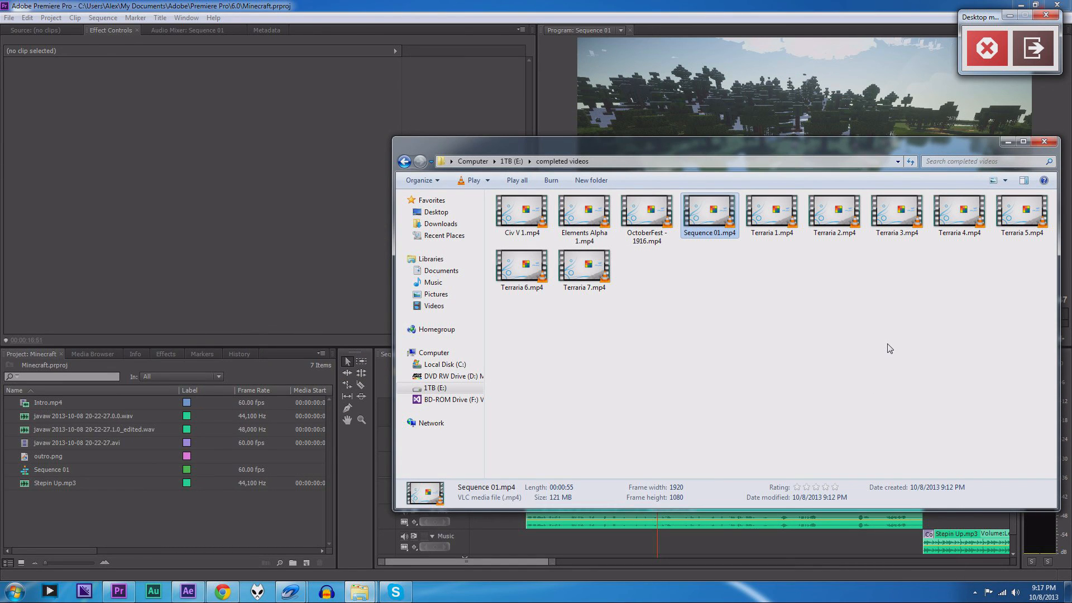
pyautogui.moveTo(723, 152); pyautogui.dragTo(515, 180)
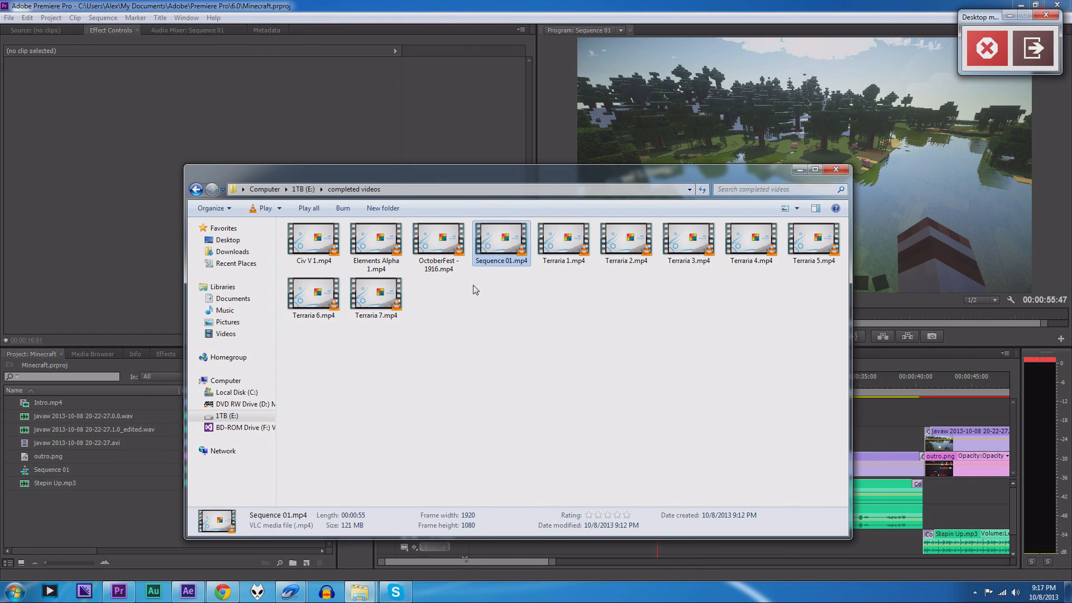
pyautogui.moveTo(527, 176)
pyautogui.mouseDown()
pyautogui.moveTo(519, 202)
pyautogui.moveTo(540, 186)
pyautogui.moveTo(525, 172)
pyautogui.mouseUp()
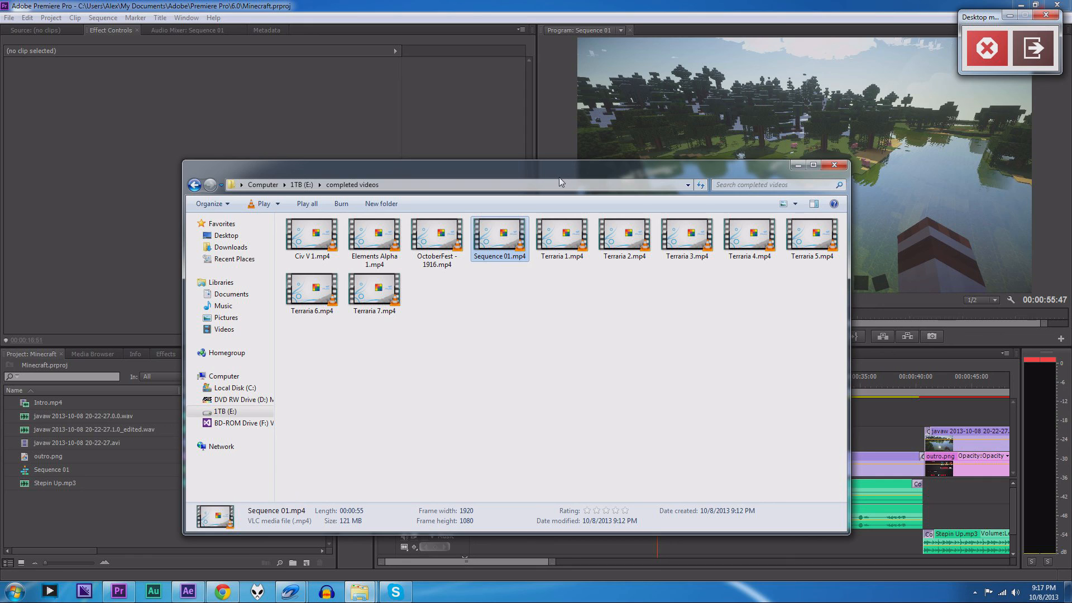
pyautogui.moveTo(559, 178)
pyautogui.mouseDown()
pyautogui.moveTo(561, 190)
pyautogui.moveTo(560, 176)
pyautogui.mouseUp()
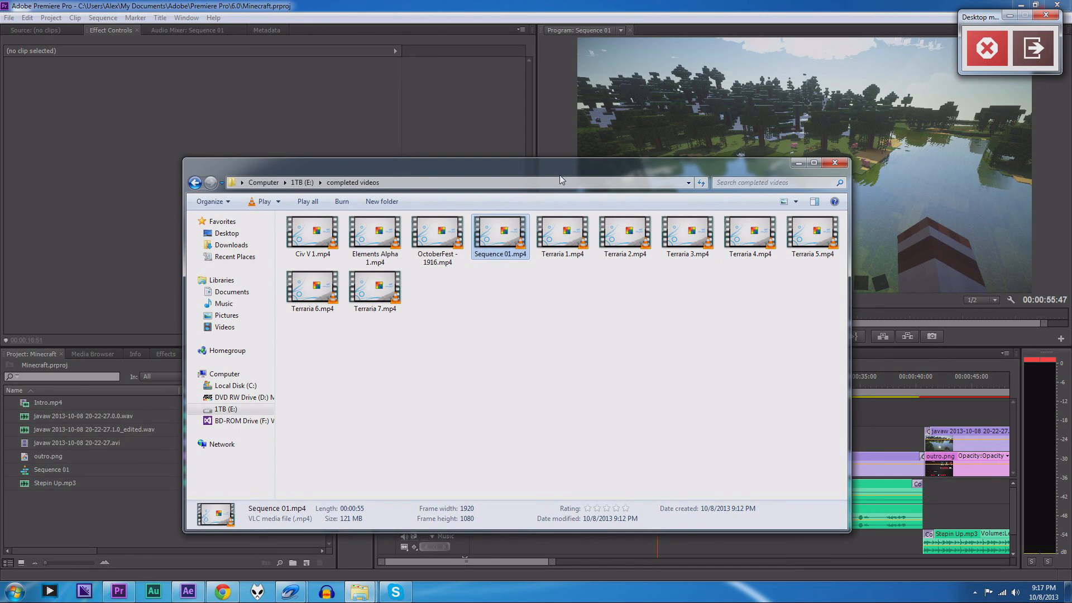